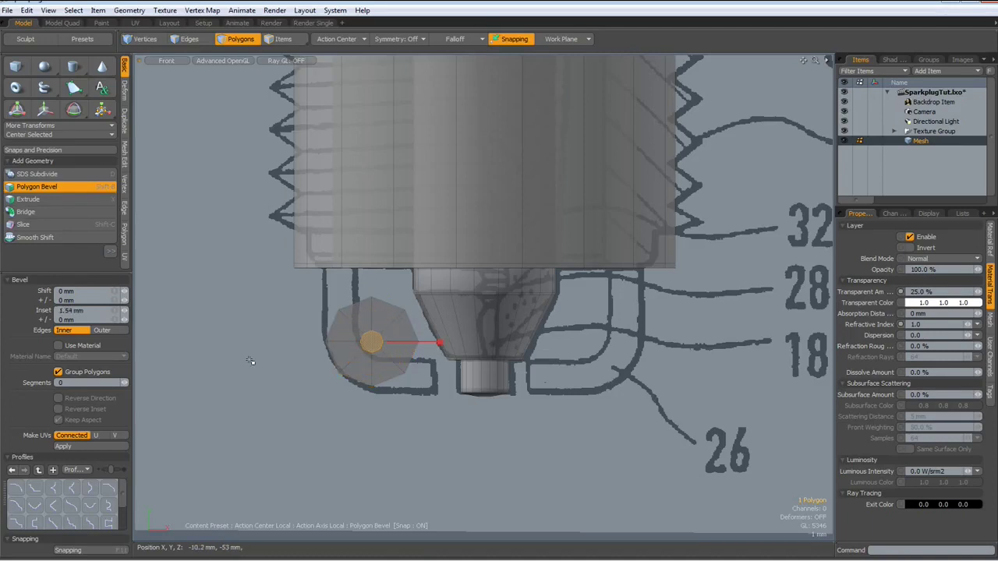
Delete the ring polygons outside the lower-left quarter, leaving only the bend of the ground electrode.
key(space)
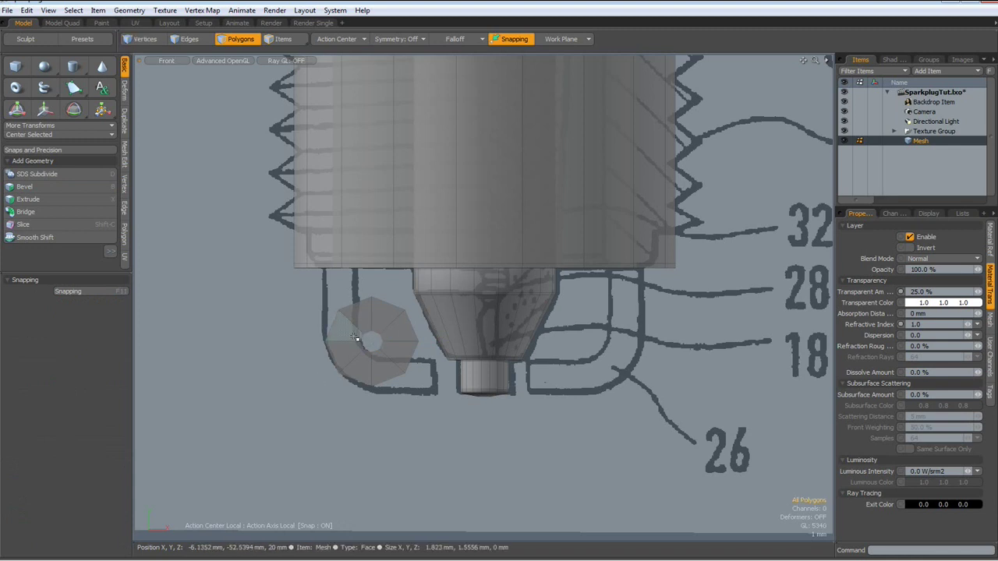
mouse_move(345, 328)
mouse_down()
mouse_move(412, 331)
mouse_move(394, 374)
mouse_up()
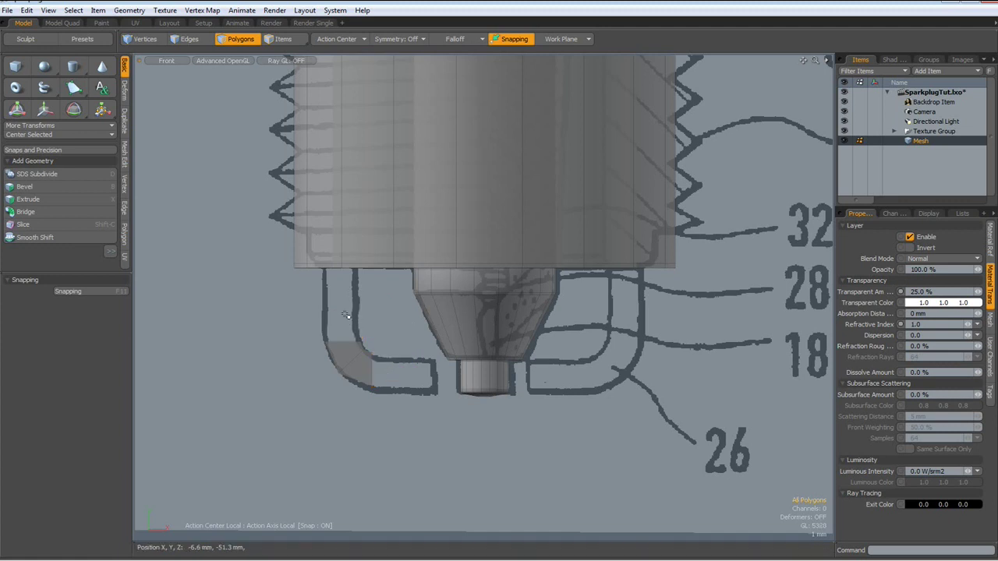
Extend the bend's vertical end edge 2.85 mm along X to form the electrode's horizontal arm.
key(2)
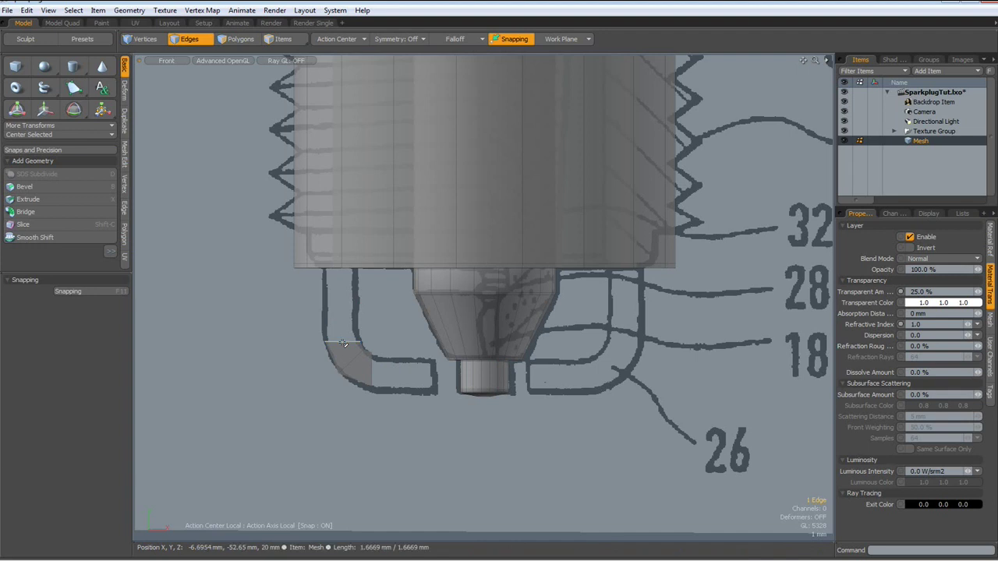
key(shift+x)
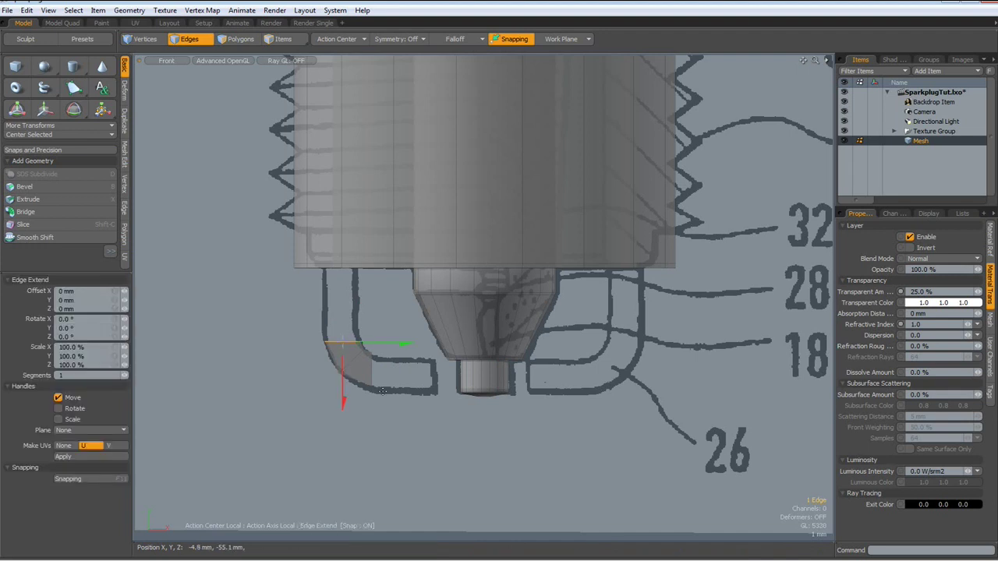
key(space)
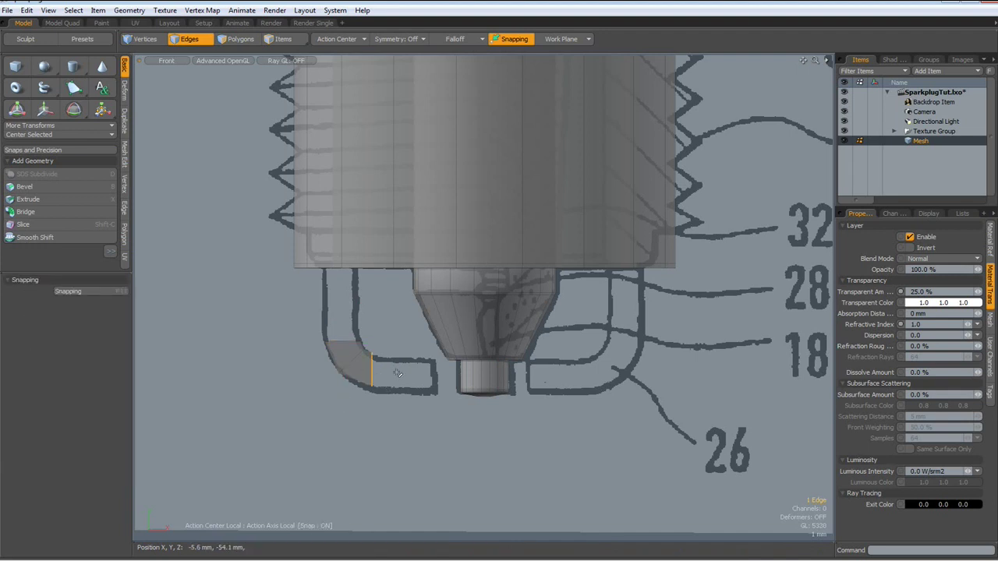
key(shift+x)
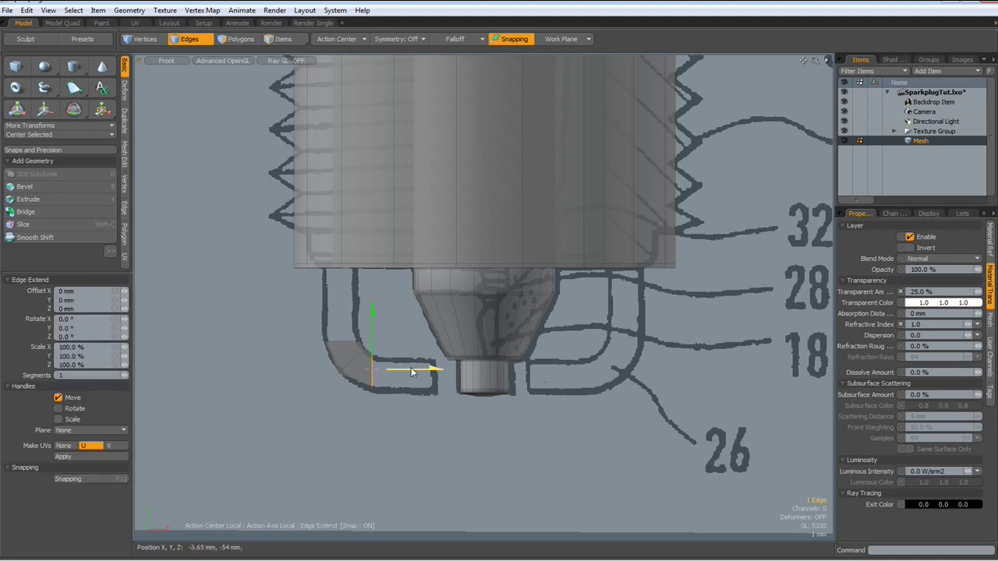
drag(417, 371, 470, 371)
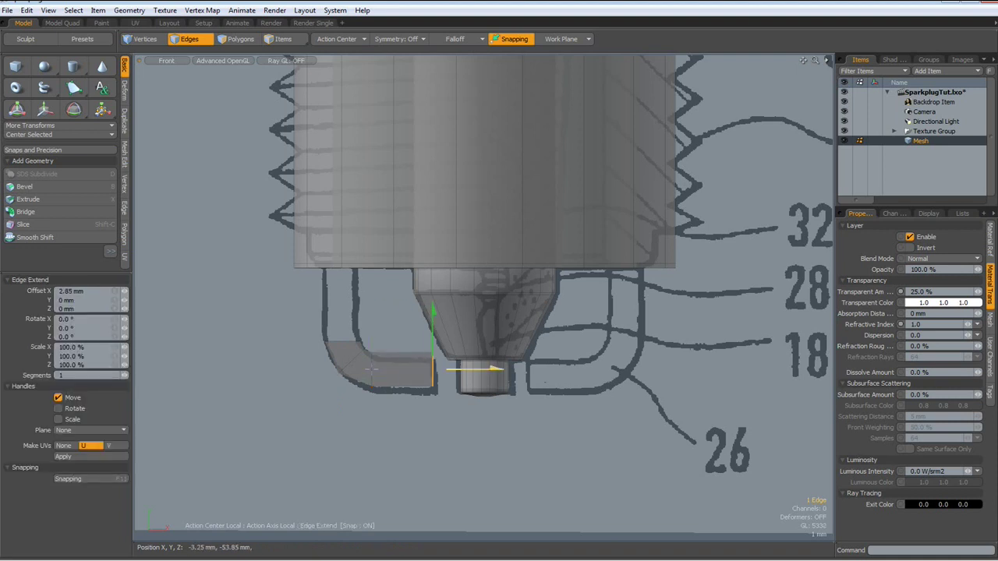
key(space)
Select the connected electrode polygons, set the action center to Automatic, and move them -200 um in Y.
key(3)
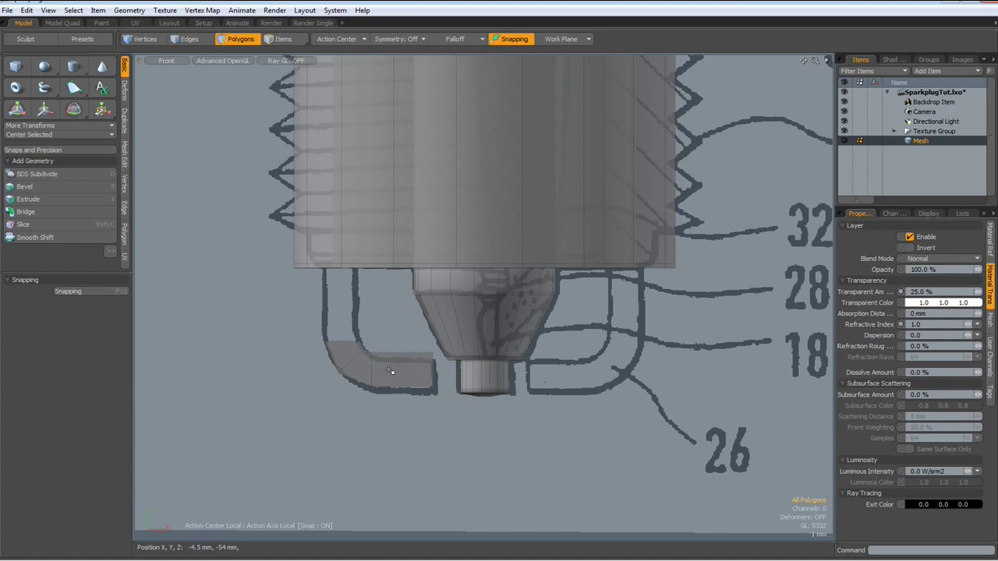
double_click(389, 371)
key(w)
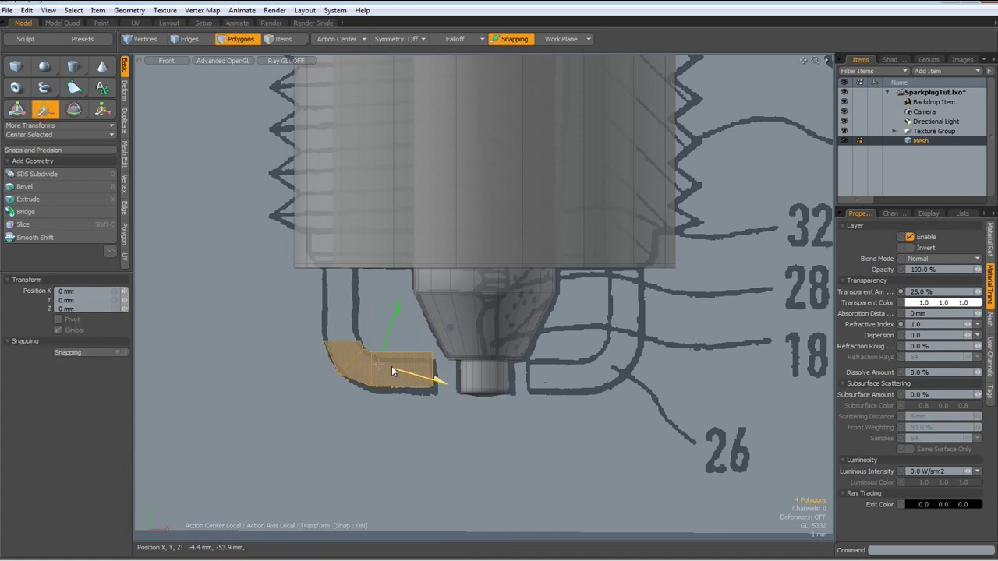
click(343, 39)
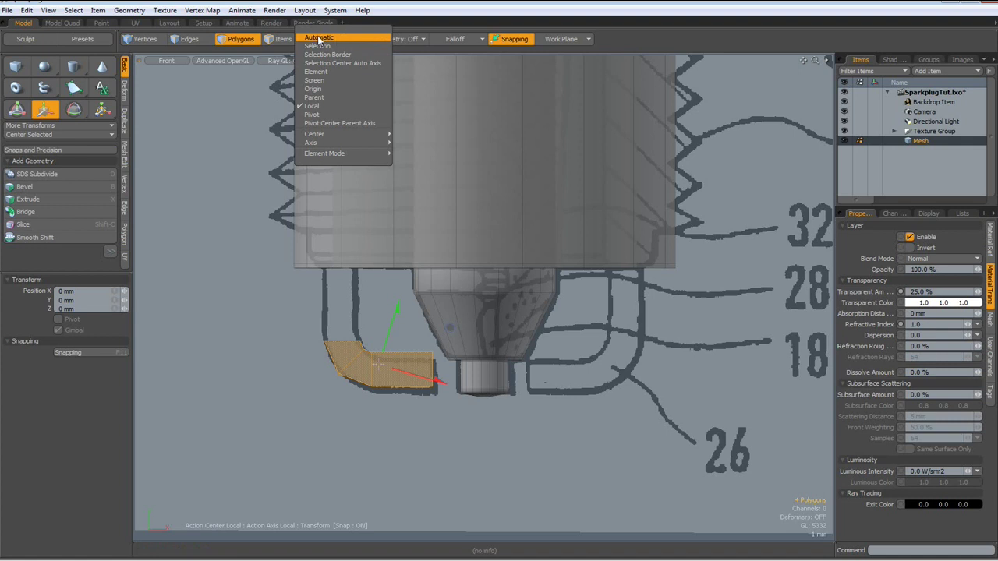
click(343, 37)
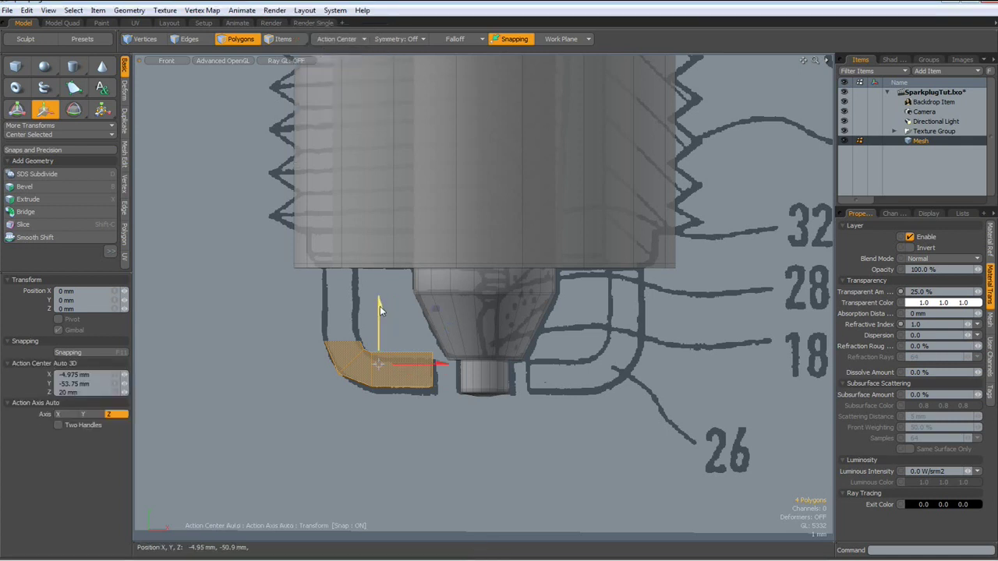
drag(379, 310, 379, 314)
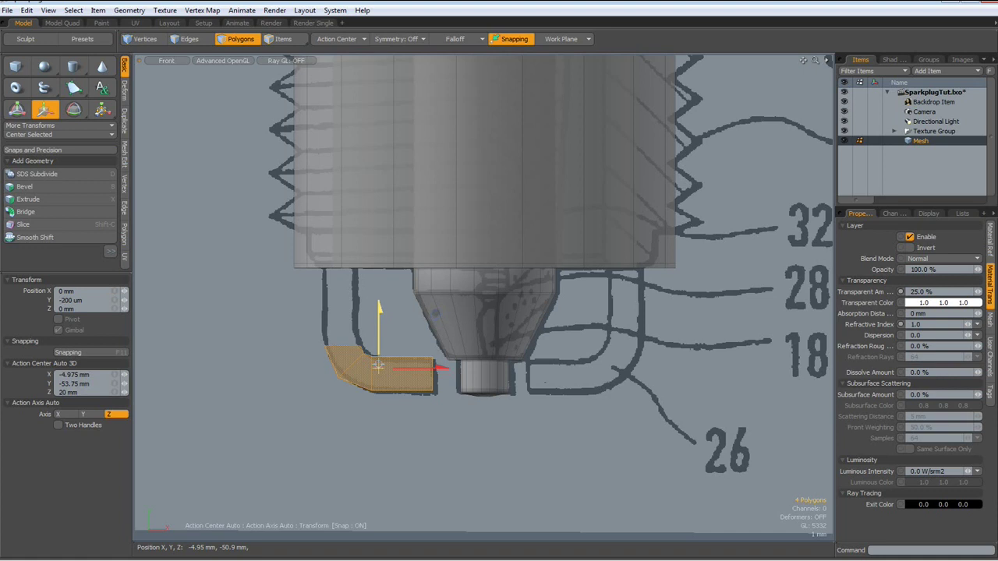
key(space)
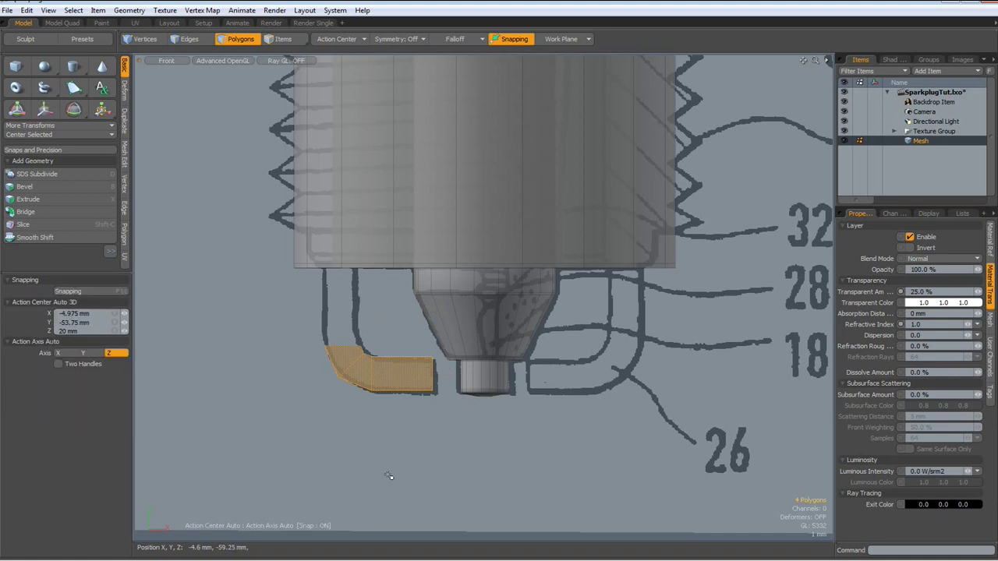
Extrude the electrode profile about 1.35 mm along Z in the perspective view and clear the selection.
key(ctrl+space)
click(455, 416)
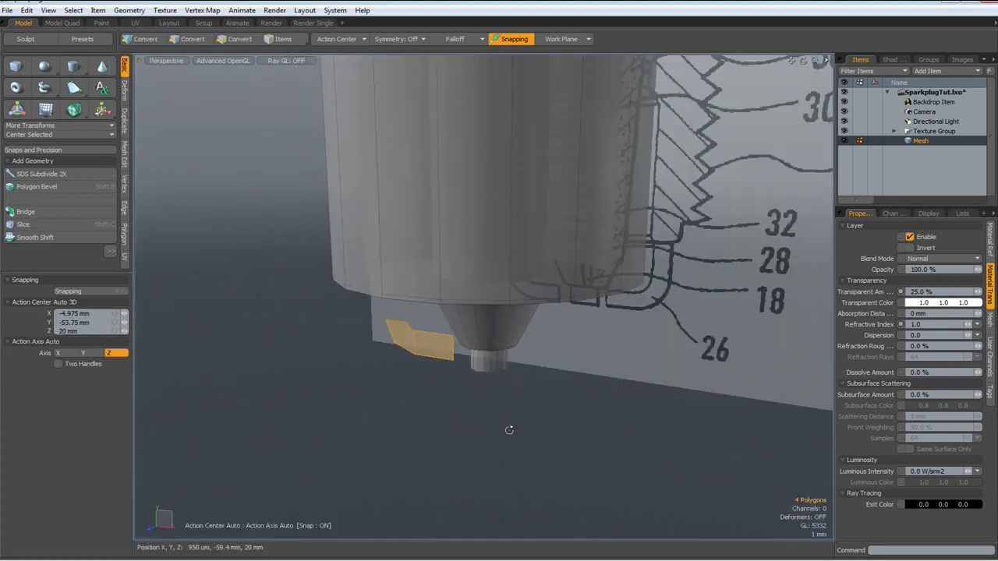
alt+drag(507, 429, 447, 403)
key(shift+x)
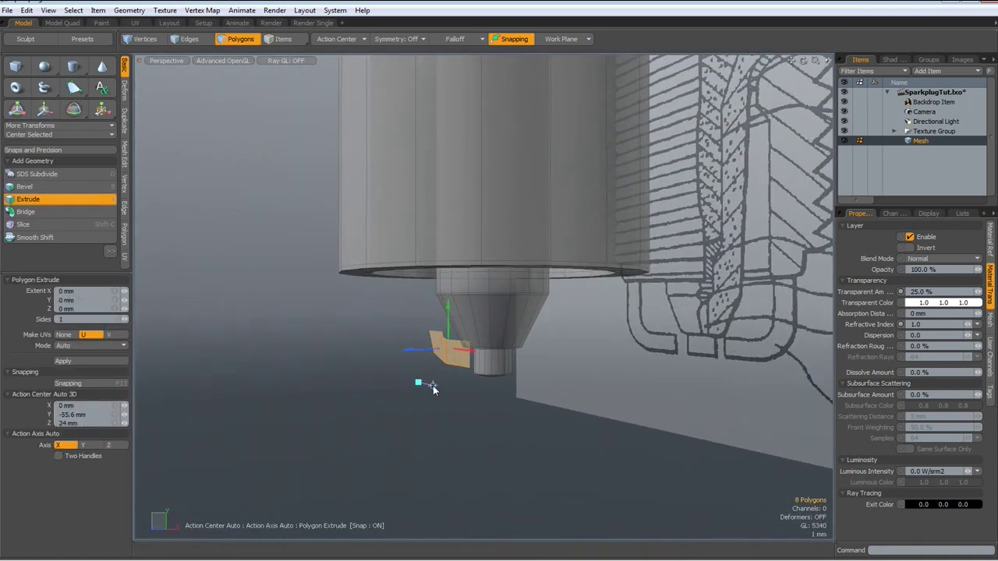
drag(408, 350, 501, 394)
key(space)
click(429, 465)
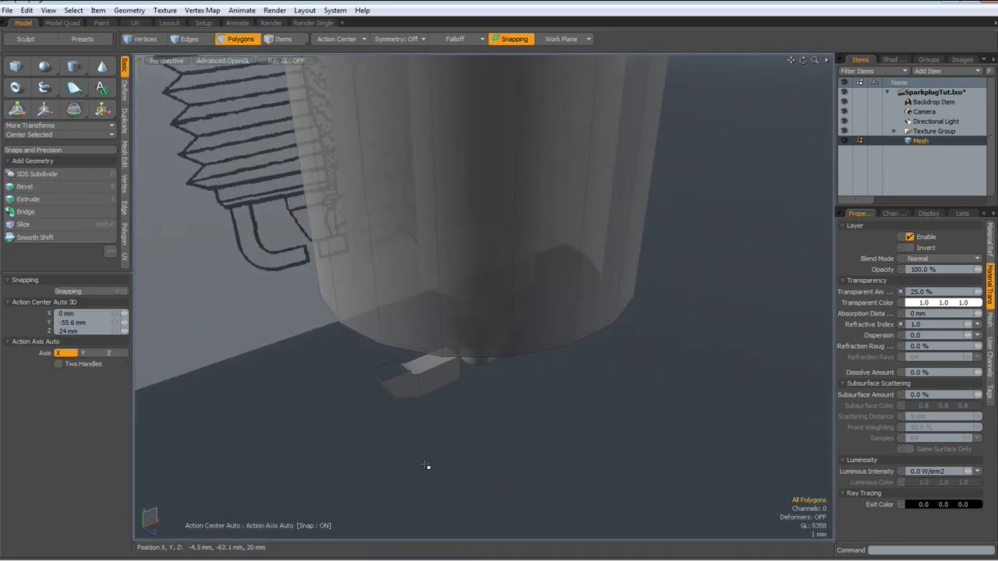
Delete the outer bend face and the end-cap face at the upper end of the extruded electrode.
mouse_move(429, 465)
alt+mouse_down()
mouse_move(447, 436)
mouse_move(498, 463)
mouse_move(526, 435)
mouse_move(634, 397)
mouse_move(510, 408)
mouse_move(528, 286)
alt+mouse_up()
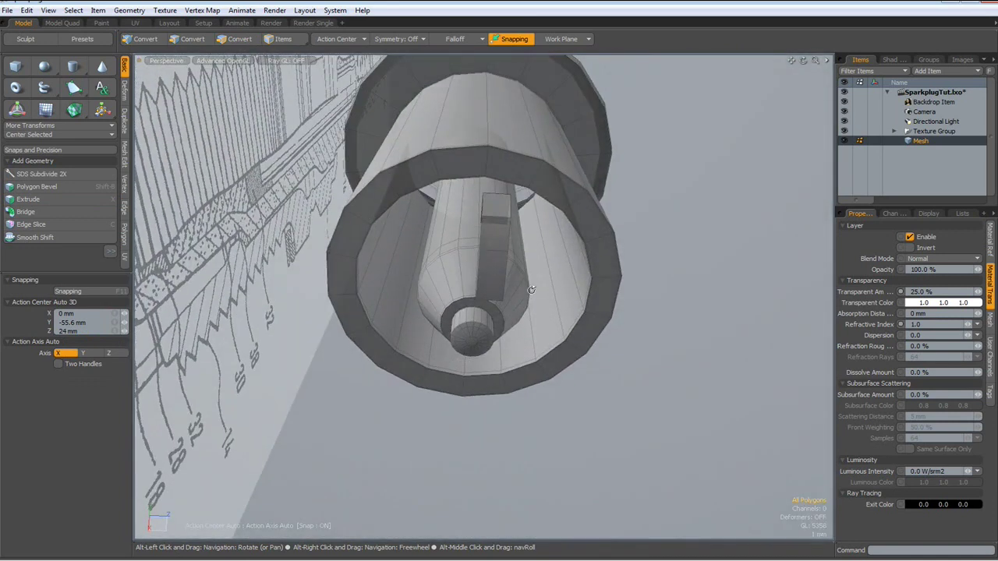
scroll(501, 211, up, 5)
click(487, 217)
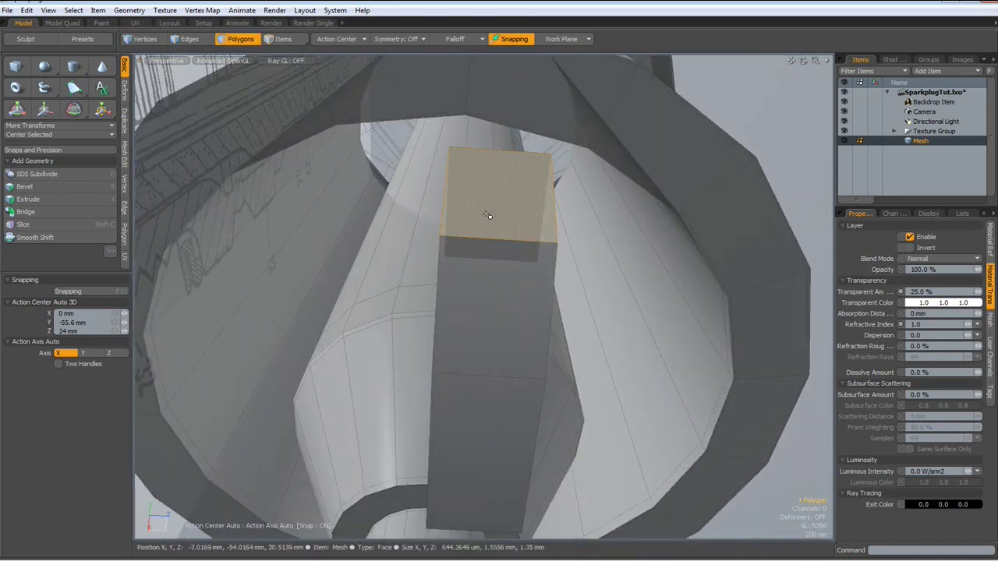
key(Delete)
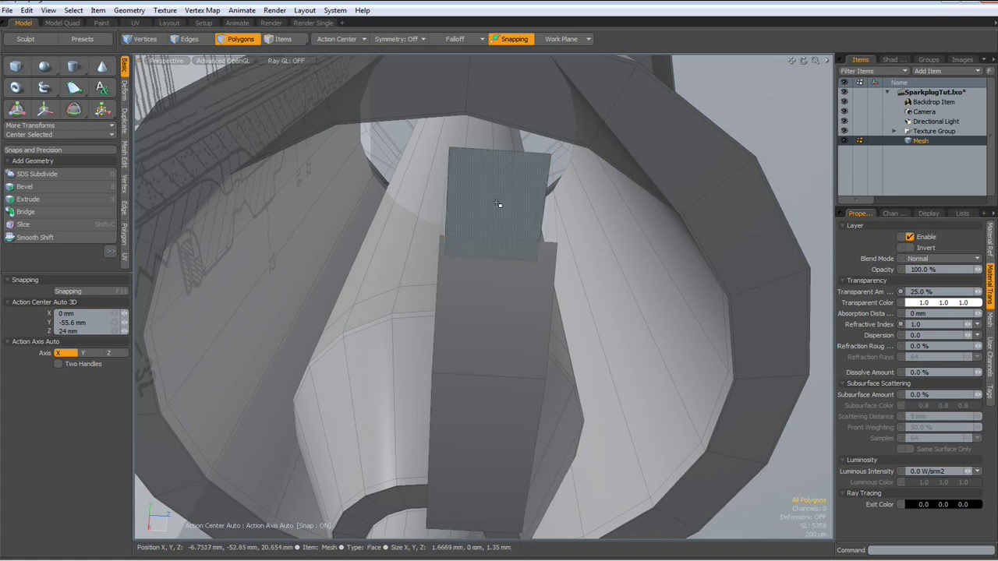
click(497, 202)
key(Delete)
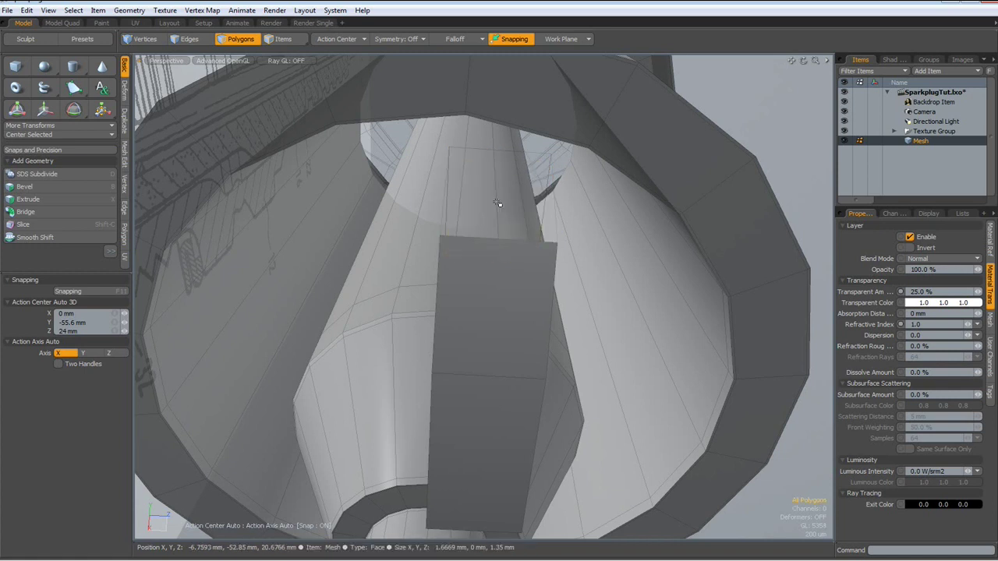
Mirror the whole connected electrode piece across the X axis about the origin, with inverted polygons.
alt+drag(523, 296, 376, 307)
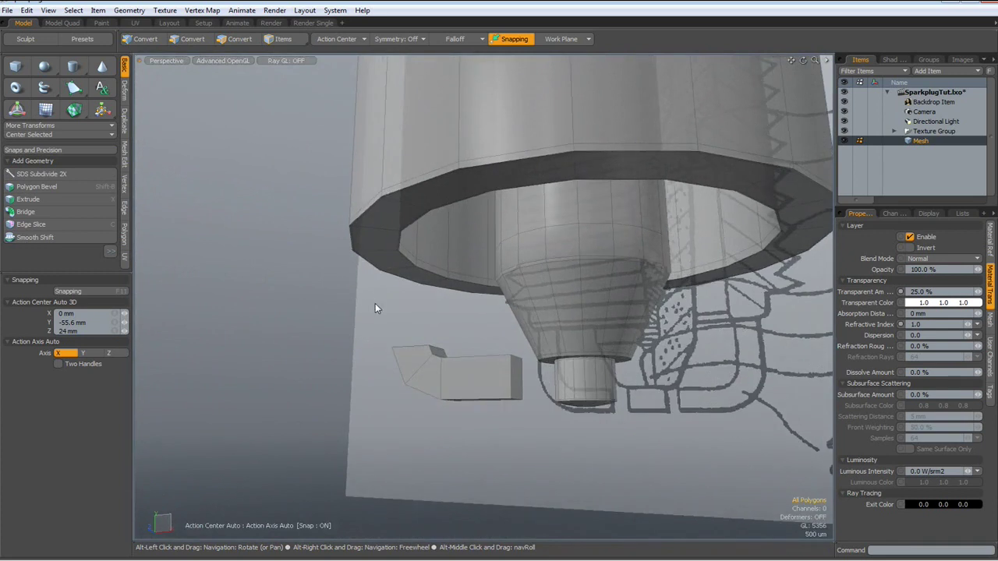
key(3)
alt+drag(457, 379, 498, 398)
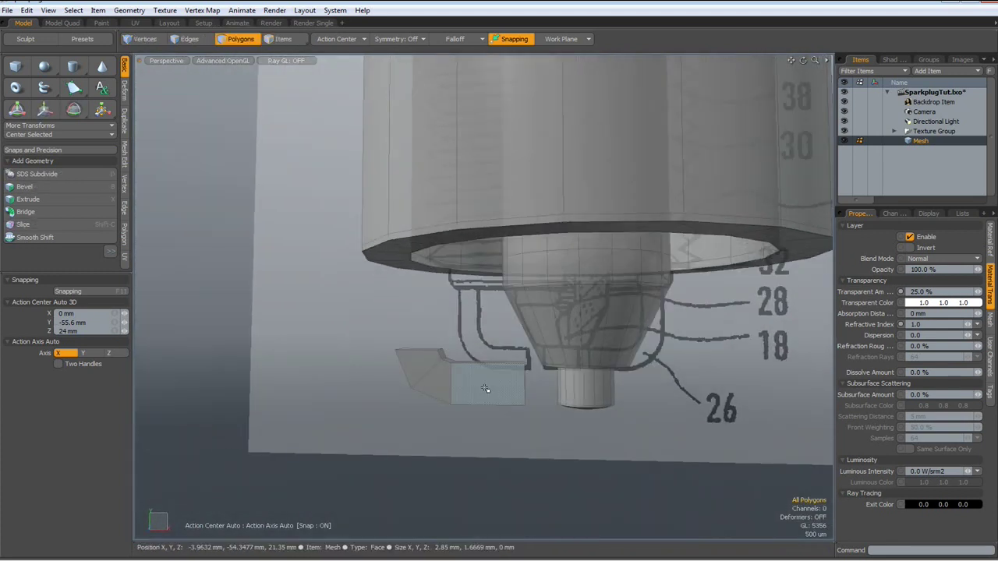
double_click(485, 388)
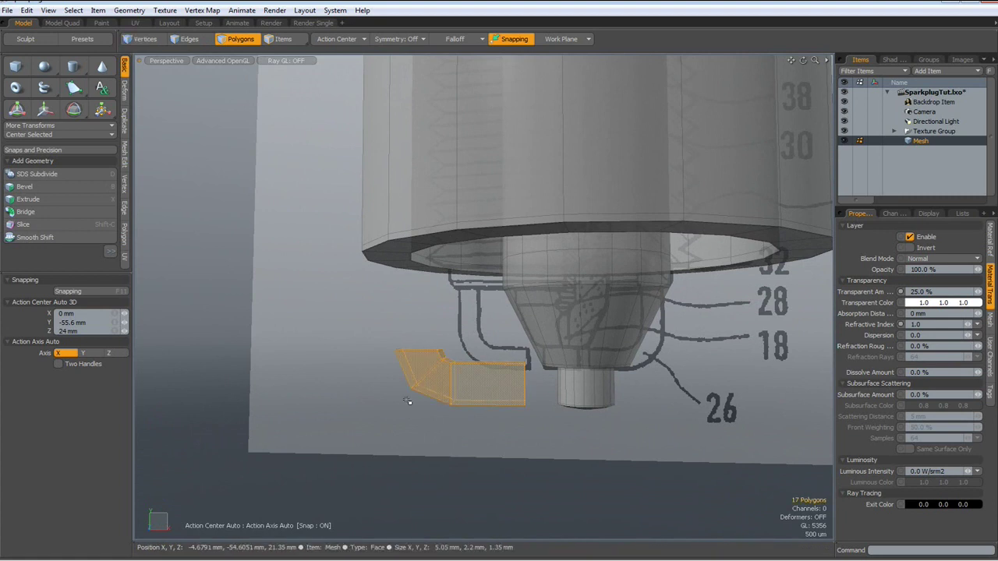
click(125, 123)
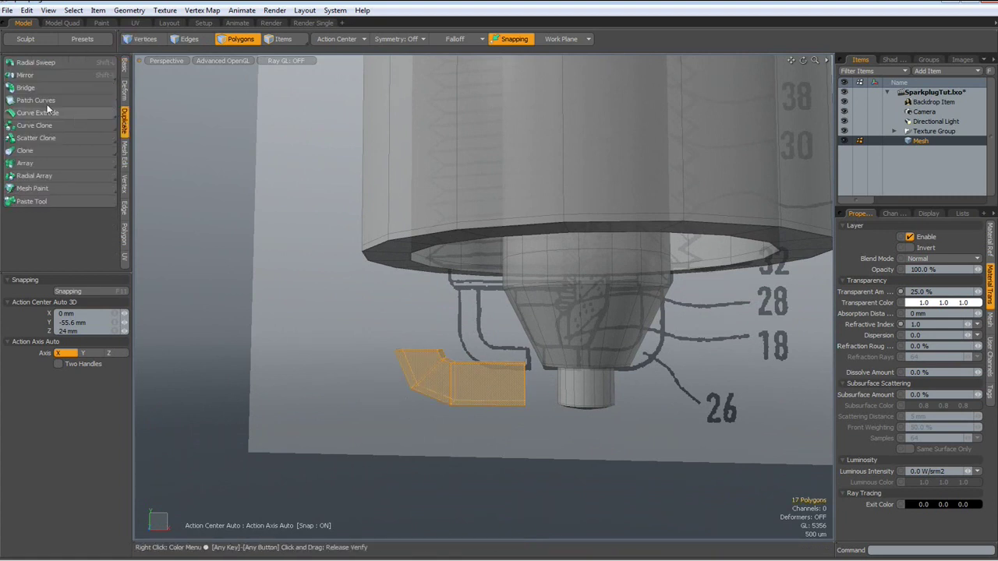
click(25, 74)
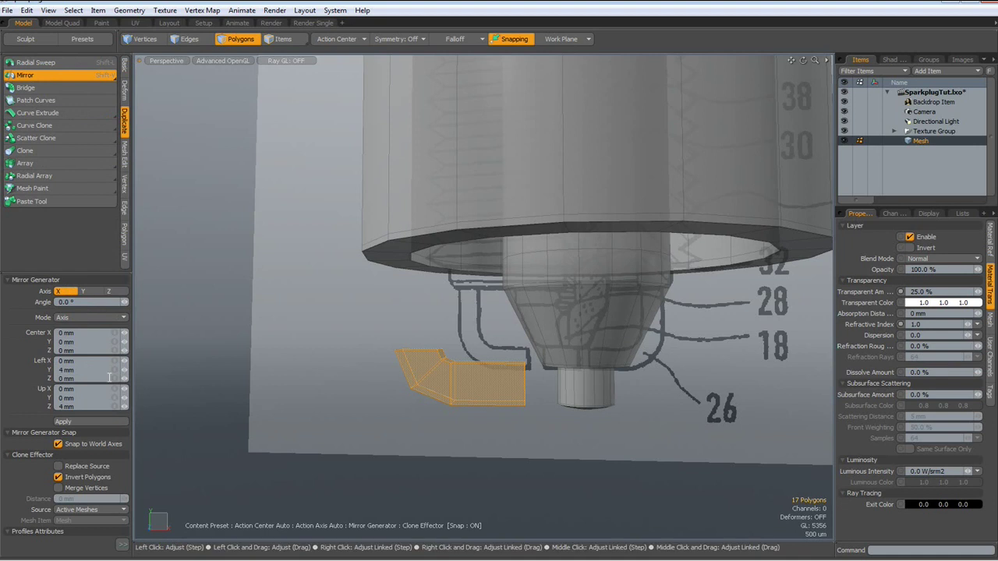
click(84, 421)
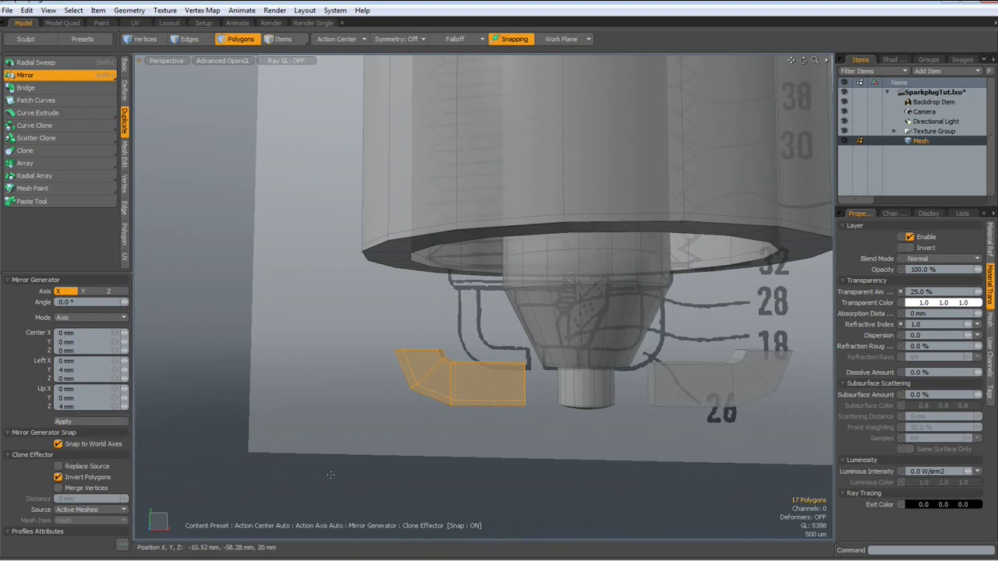
key(space)
Select both electrodes in the bottom view and move them about -860 um in Z to center them on the plug.
alt+drag(628, 486, 461, 445)
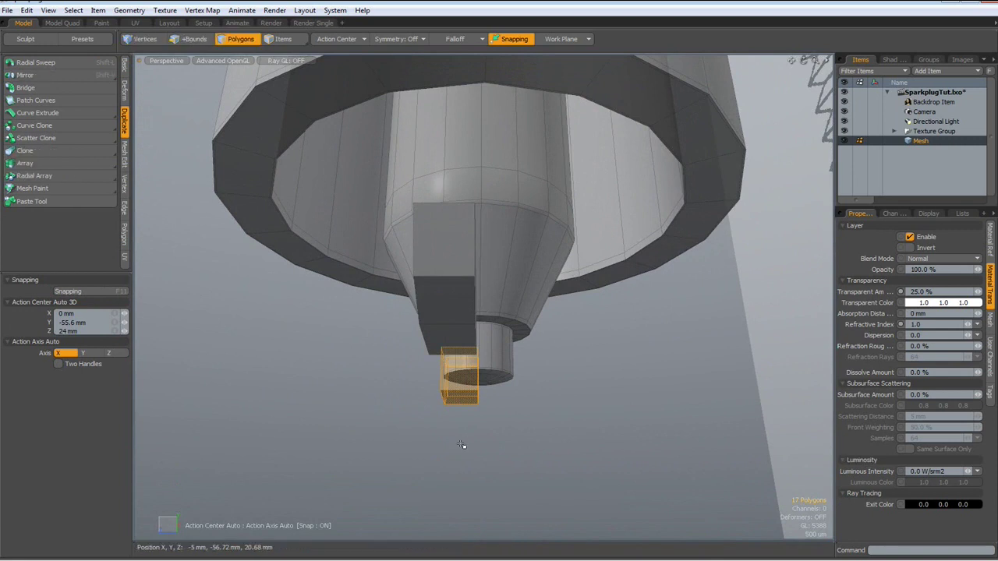
key(ctrl+KP_1)
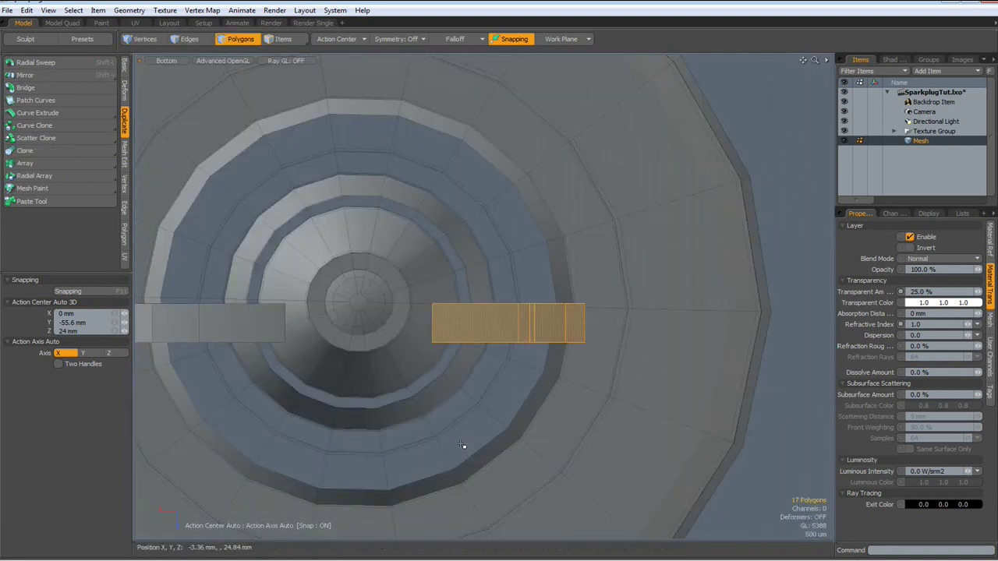
alt+drag(364, 395, 448, 385)
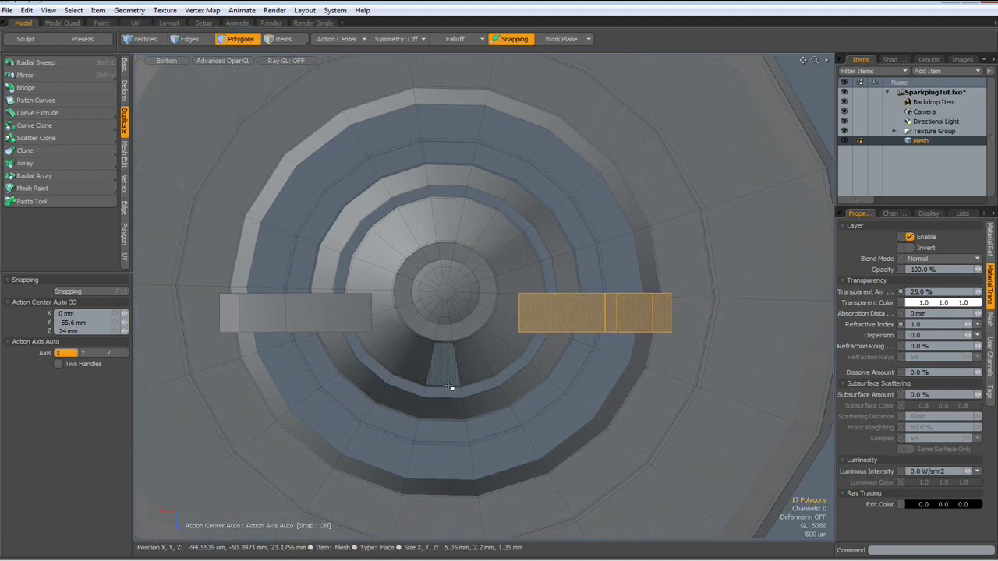
shift+double_click(327, 313)
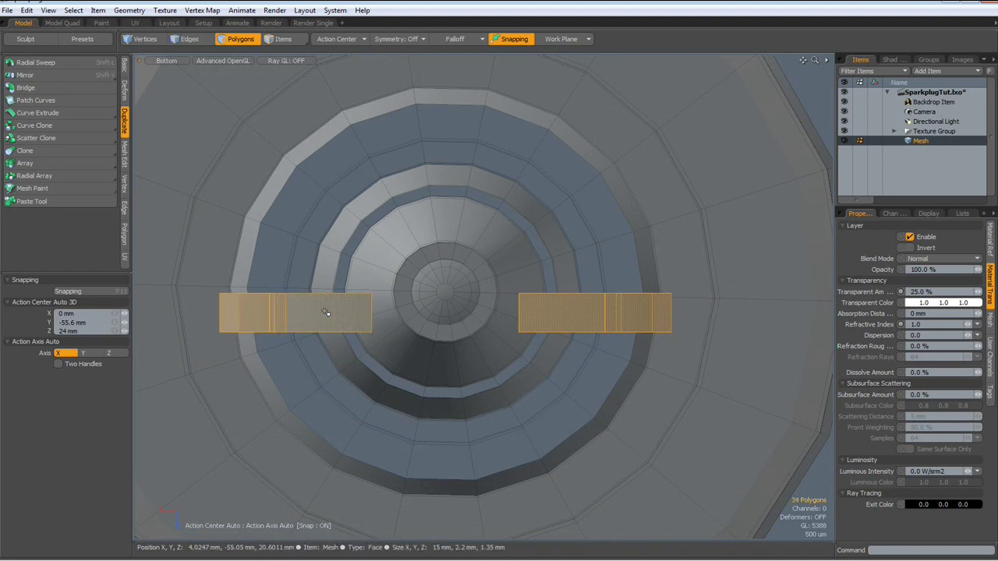
key(y)
drag(446, 377, 445, 354)
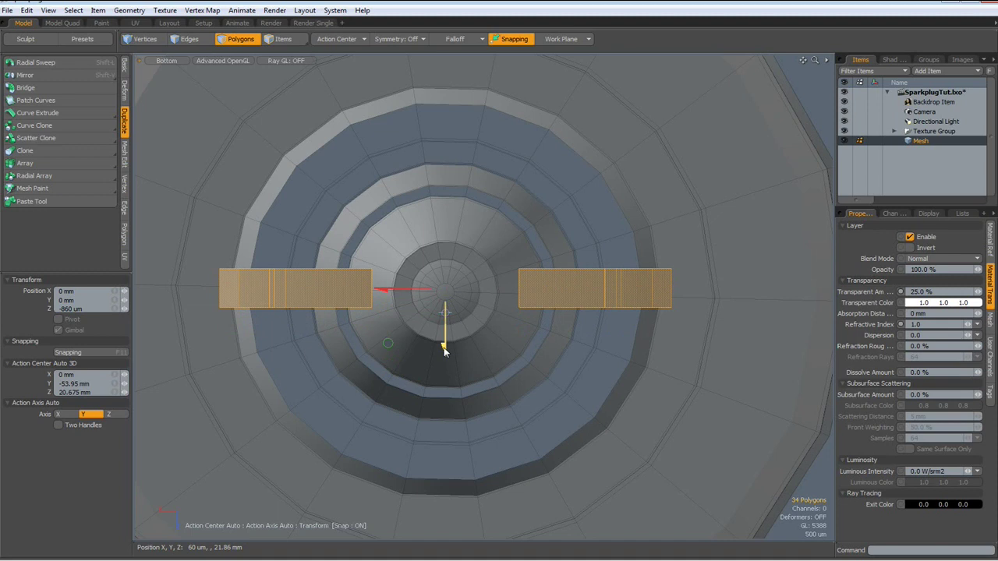
Rotate both electrodes about 10.4° around Y to match the plug body's segments and return to the perspective view.
key(e)
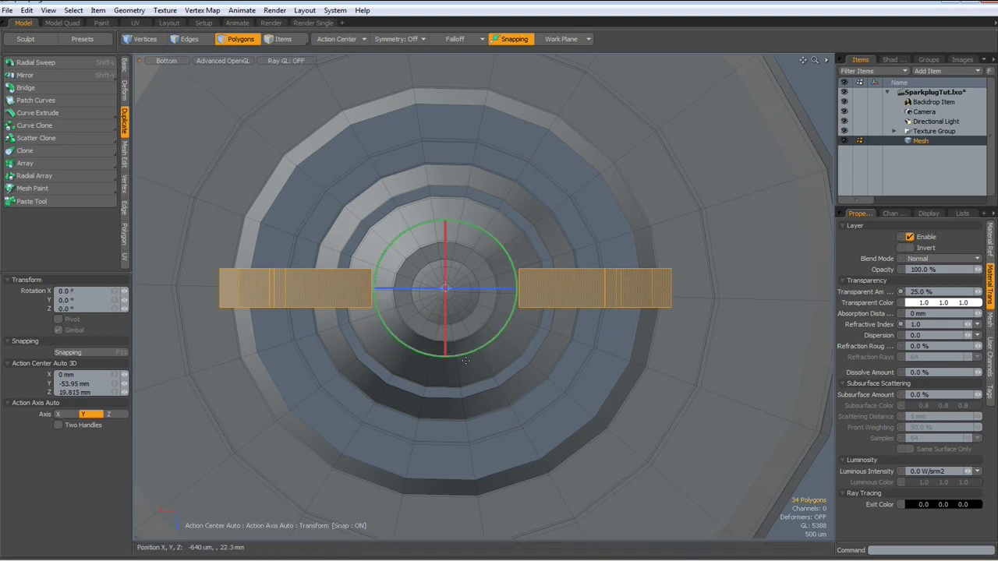
drag(505, 335, 505, 340)
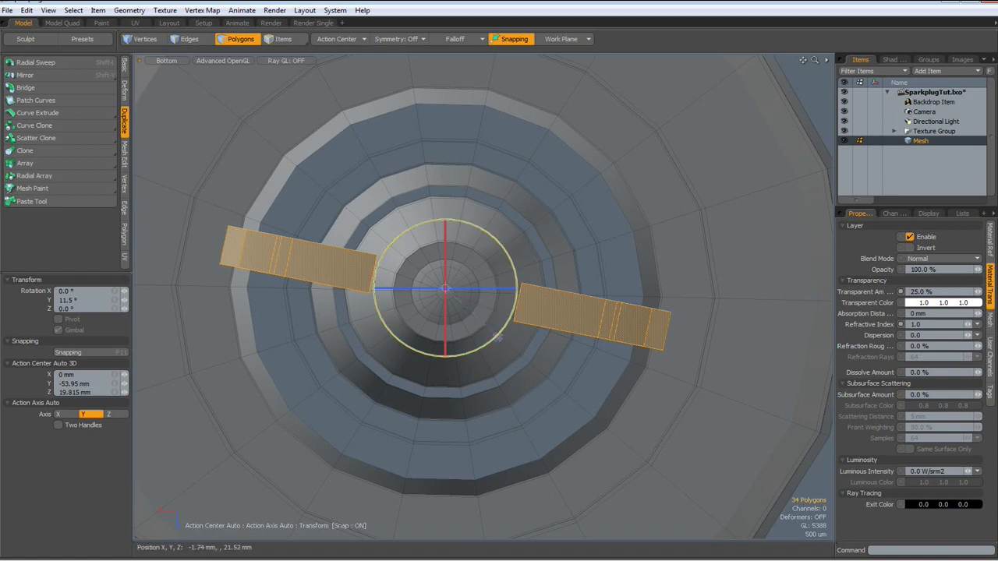
drag(497, 336, 658, 473)
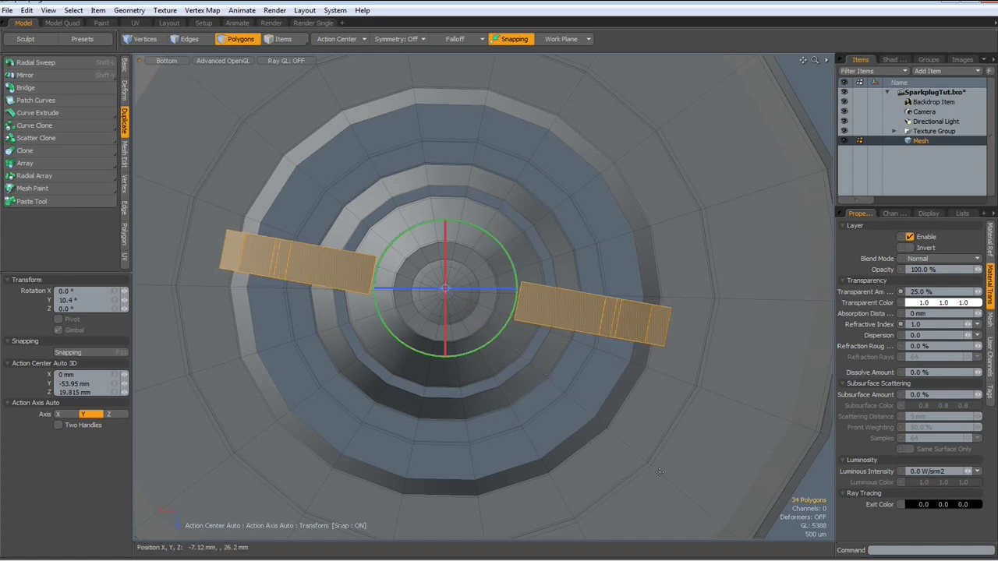
key(space)
key(ctrl+space)
click(665, 388)
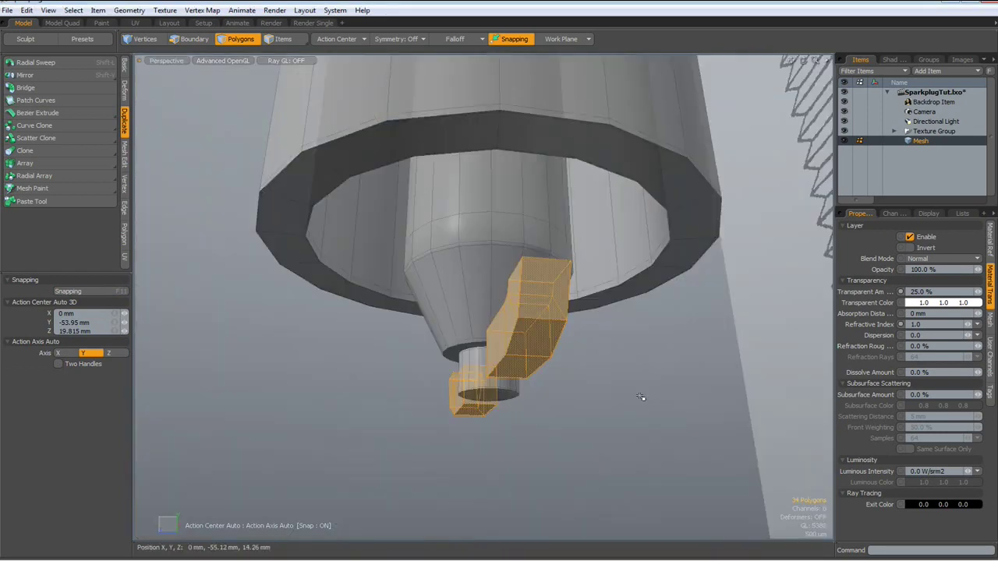
Delete the two faces of the plug body's lower rim that lie above the ground electrodes.
alt+drag(538, 340, 572, 245)
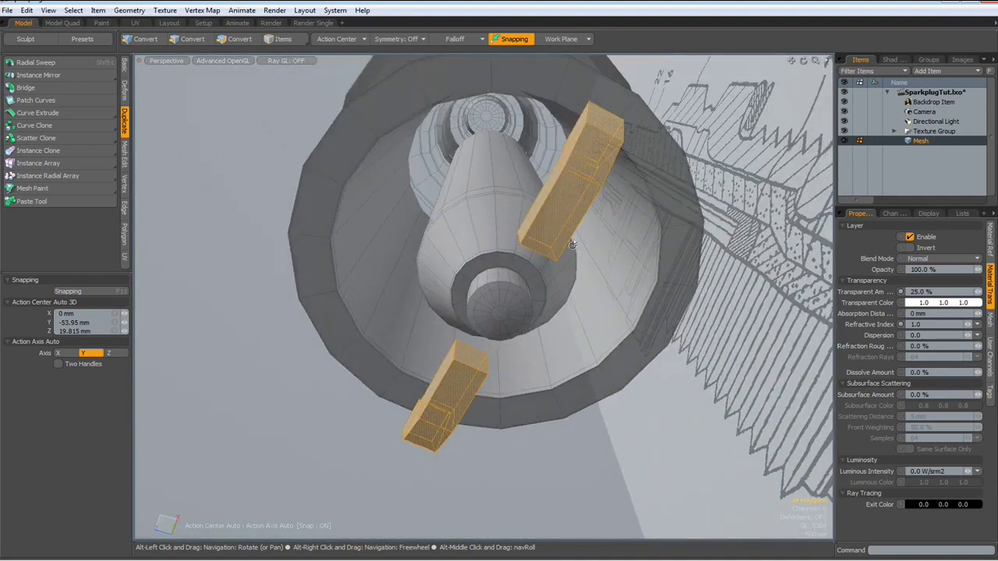
click(594, 84)
key(Delete)
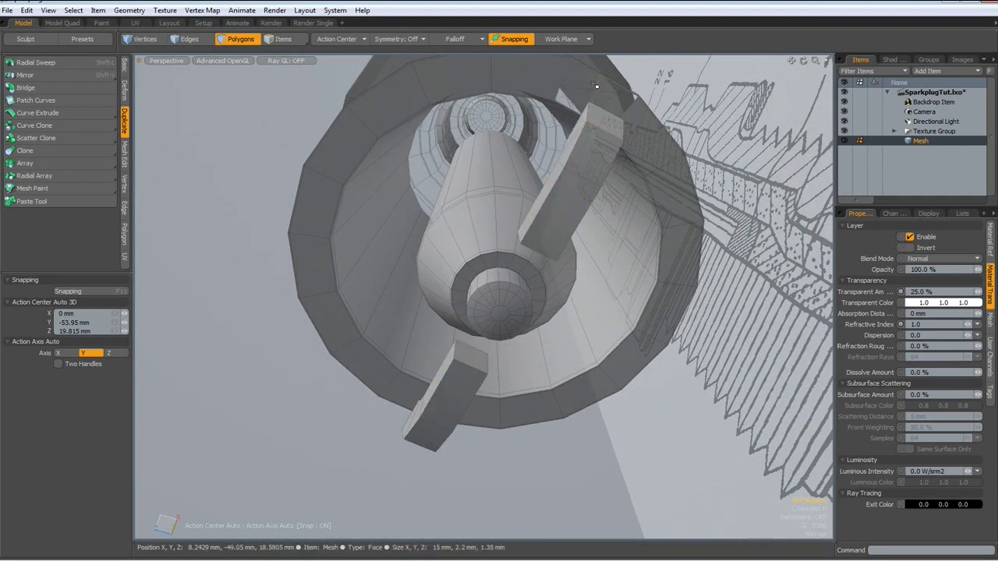
click(414, 396)
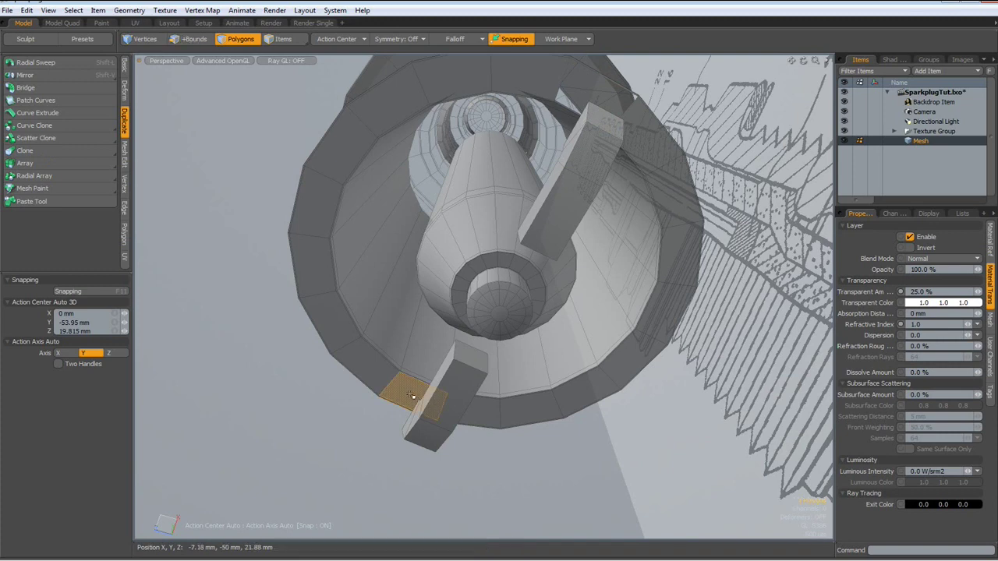
key(Delete)
Select both ground electrodes in full and merge their vertices with the Automatic range.
mouse_move(409, 393)
alt+mouse_down()
mouse_move(457, 457)
mouse_move(439, 442)
alt+mouse_up()
scroll(366, 375, up, 5)
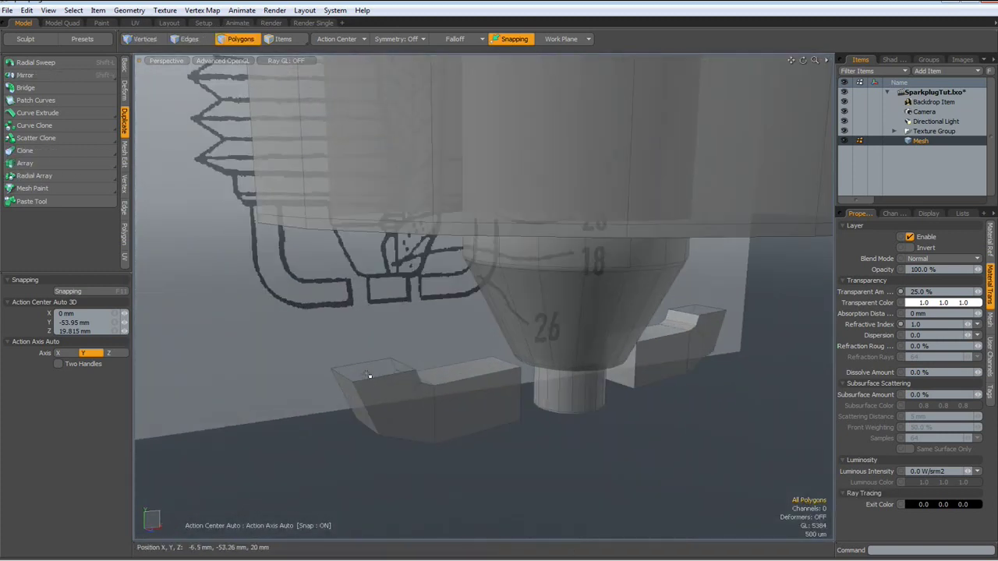
double_click(474, 456)
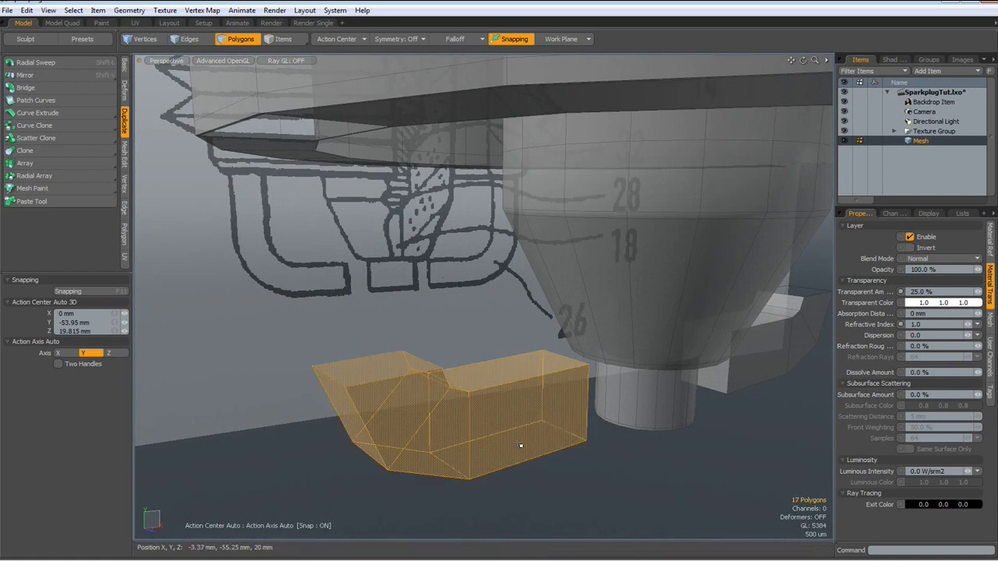
alt+drag(563, 479, 787, 409)
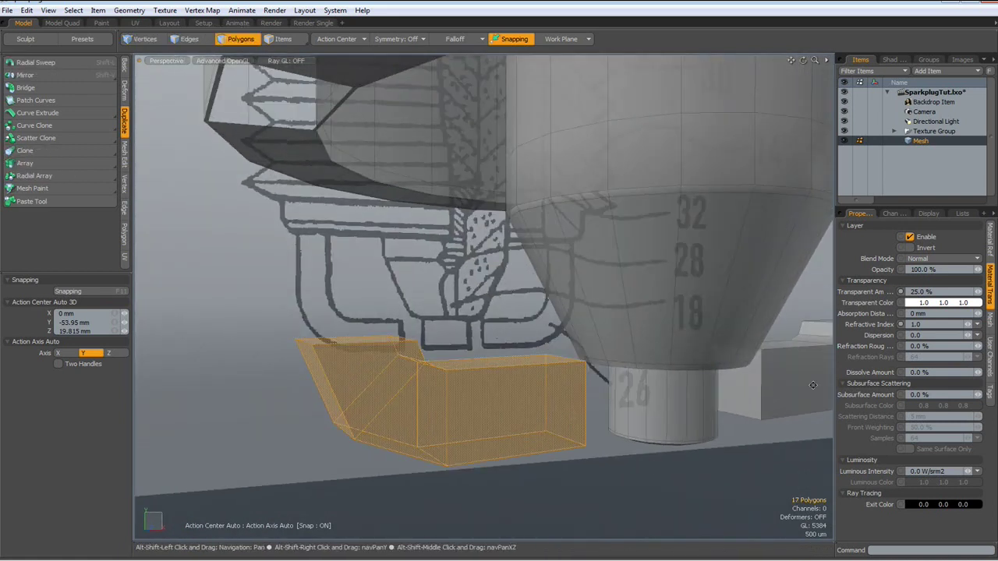
shift+double_click(813, 391)
key(space)
key(space)
key(space)
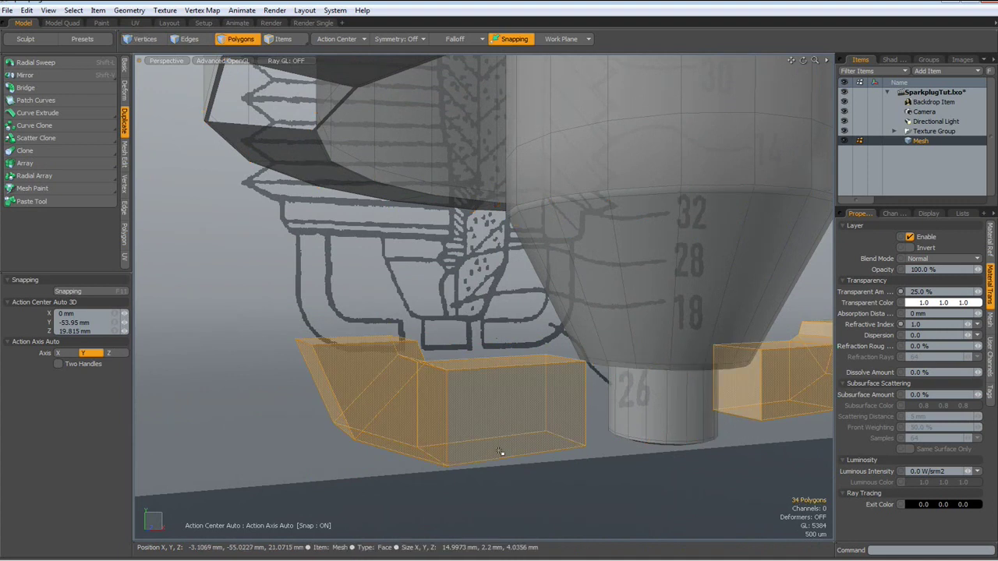
click(124, 184)
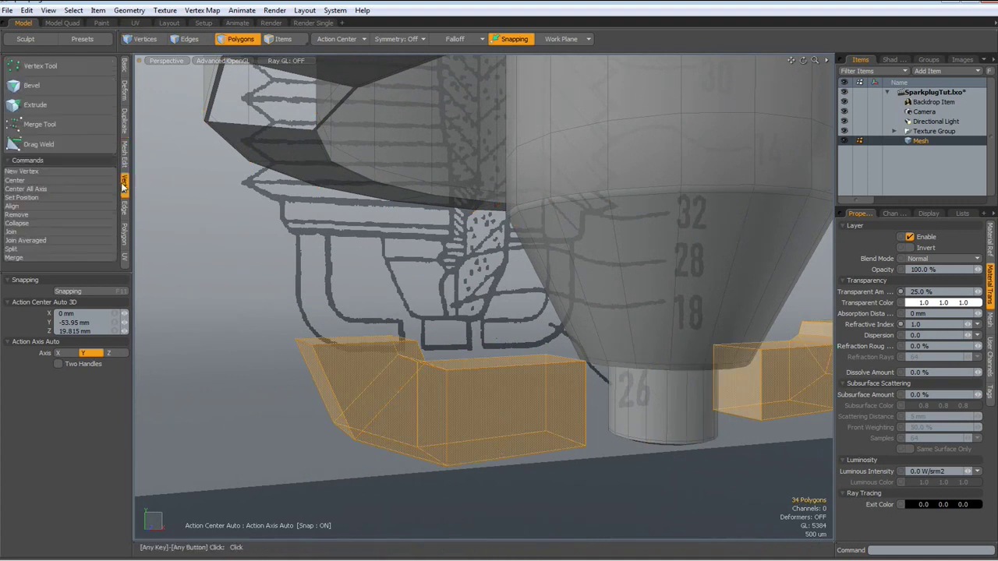
click(29, 259)
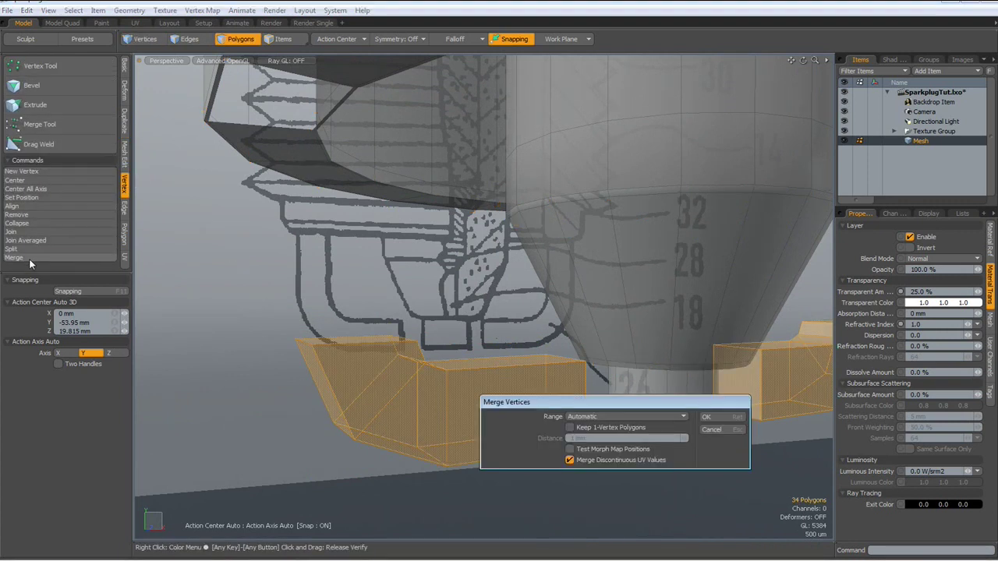
key(Return)
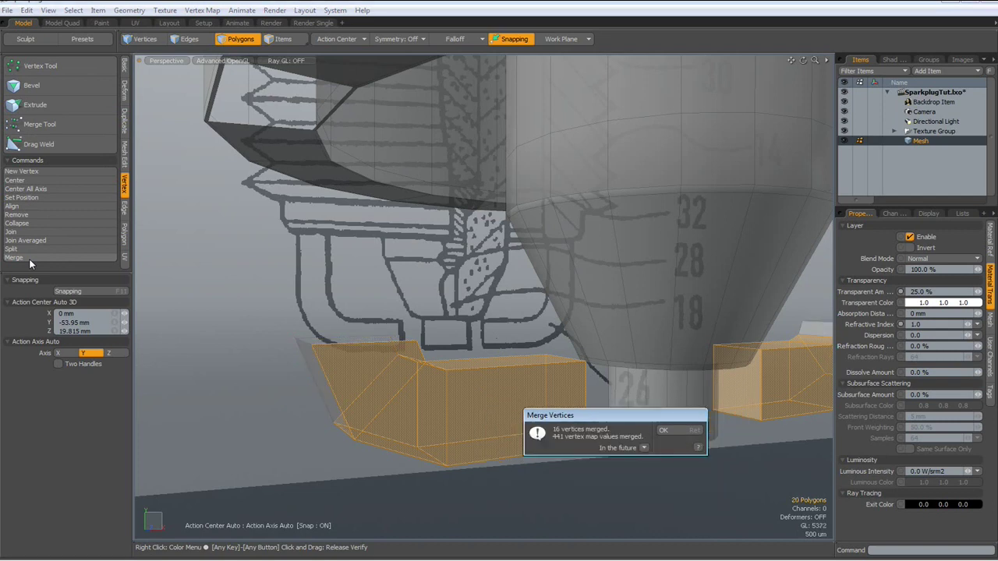
key(Return)
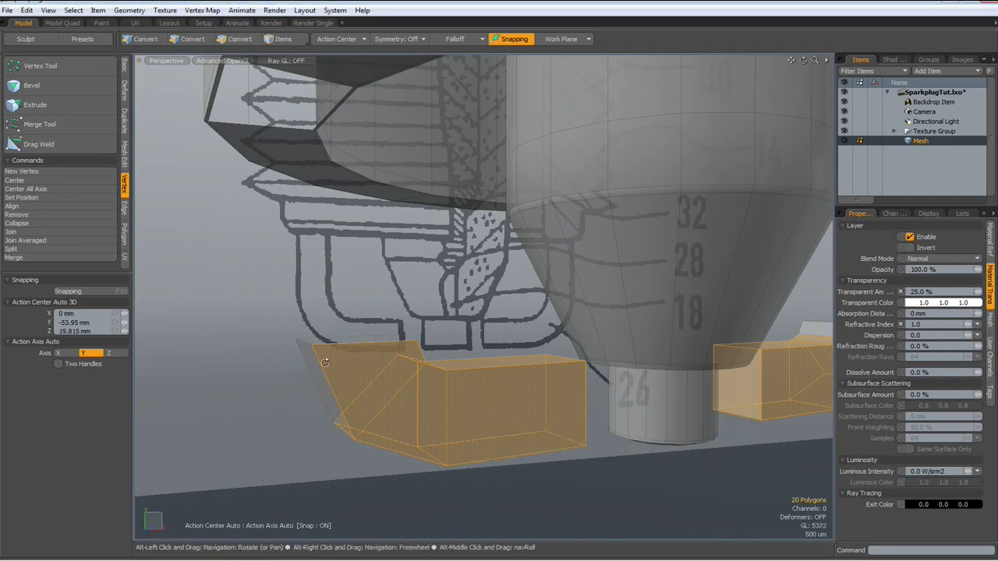
Bridge one electrode's open upper edge loop to the matching hole in the body's rim, using 1 segment in Curve mode.
alt+drag(324, 362, 234, 394)
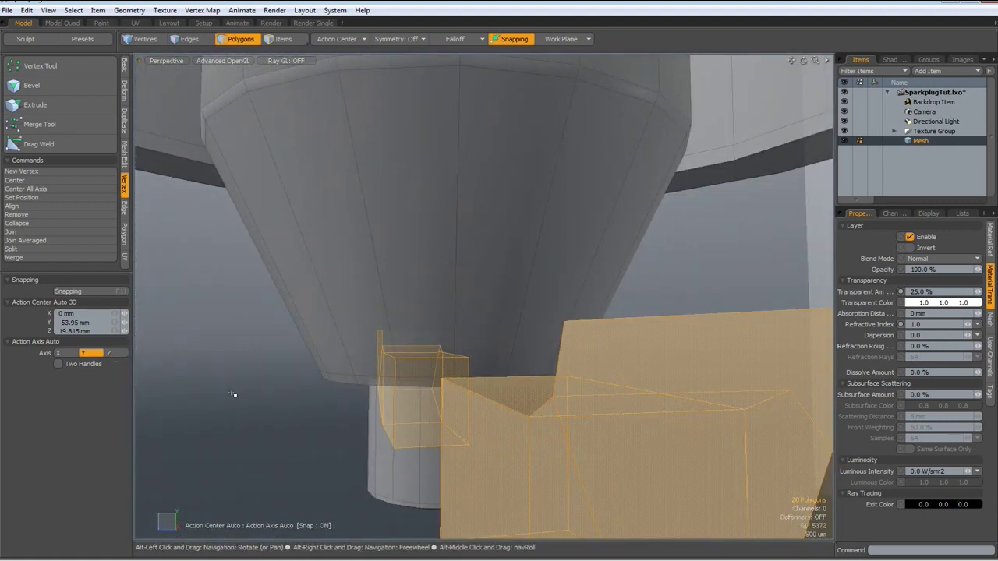
scroll(459, 424, down, 3)
alt+drag(459, 424, 639, 441)
key(2)
double_click(581, 431)
scroll(647, 131, up, 4)
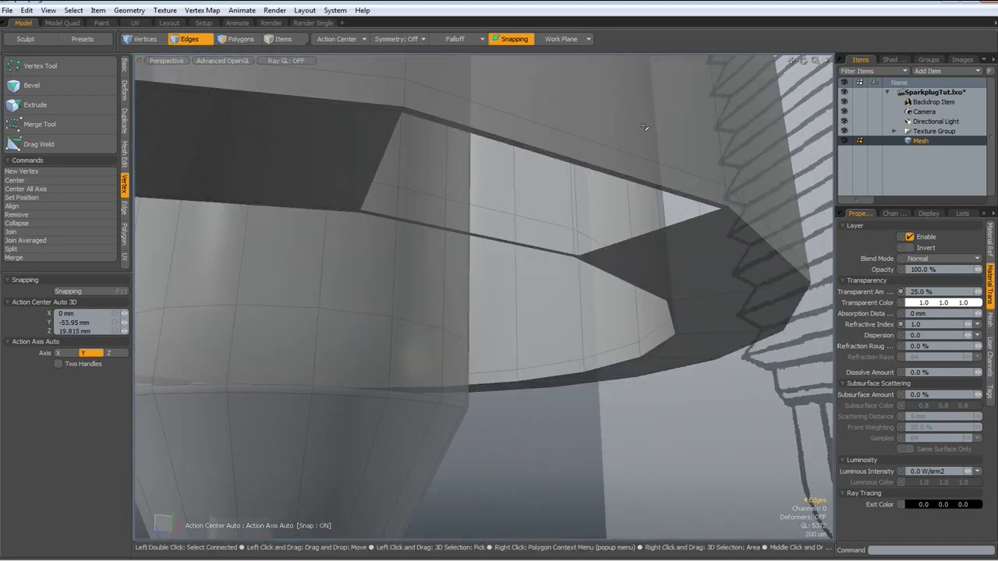
shift+double_click(605, 177)
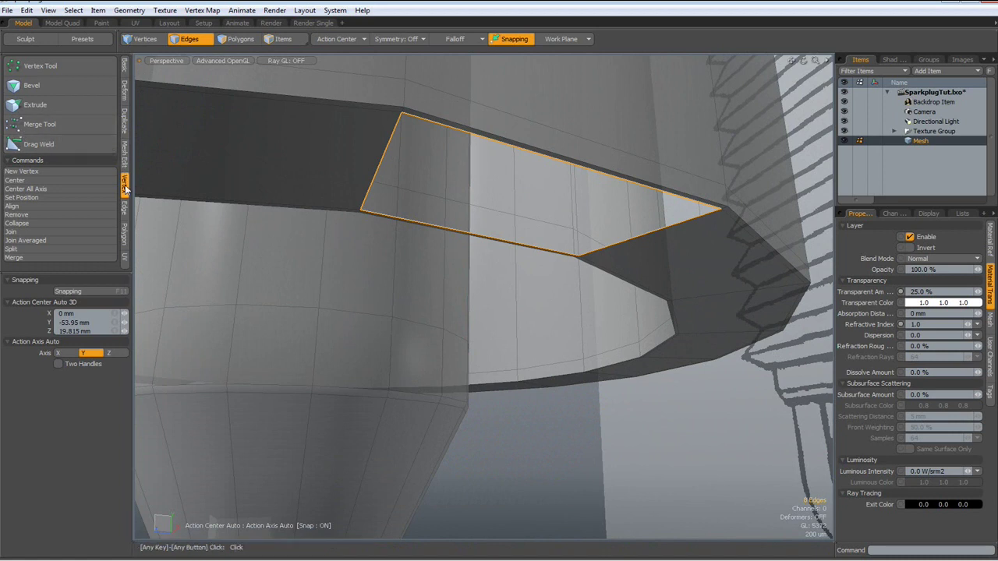
click(124, 206)
click(33, 131)
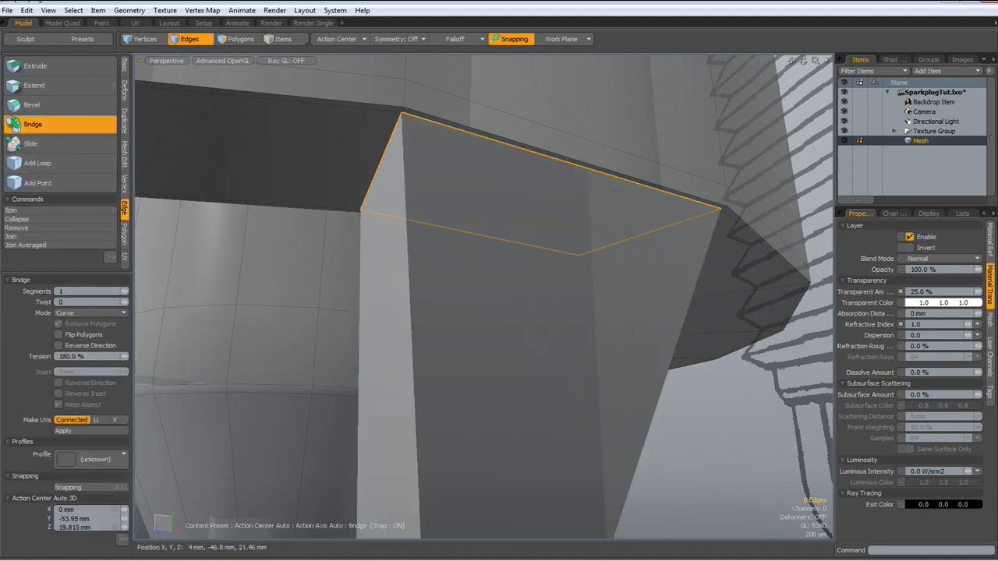
Bridge the opposite electrode's open edge loop to its hole in the body's rim with 1 segment, and clear the selection.
scroll(218, 179, down, 5)
mouse_move(313, 263)
alt+mouse_down()
mouse_move(176, 275)
mouse_move(264, 299)
mouse_move(498, 291)
alt+mouse_up()
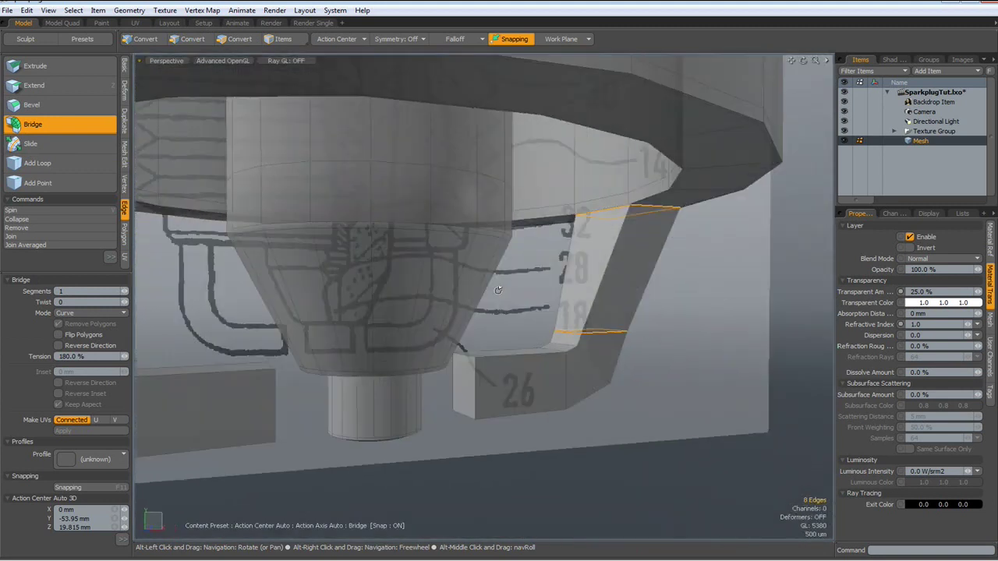
scroll(498, 292, down, 4)
scroll(343, 303, up, 5)
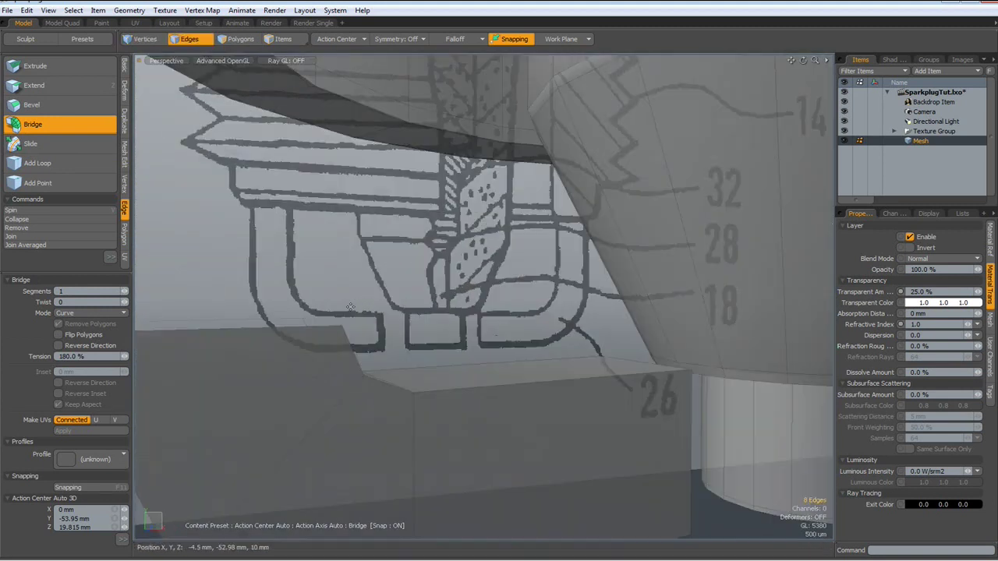
mouse_move(343, 305)
alt+mouse_down()
mouse_move(255, 322)
mouse_move(259, 356)
alt+mouse_up()
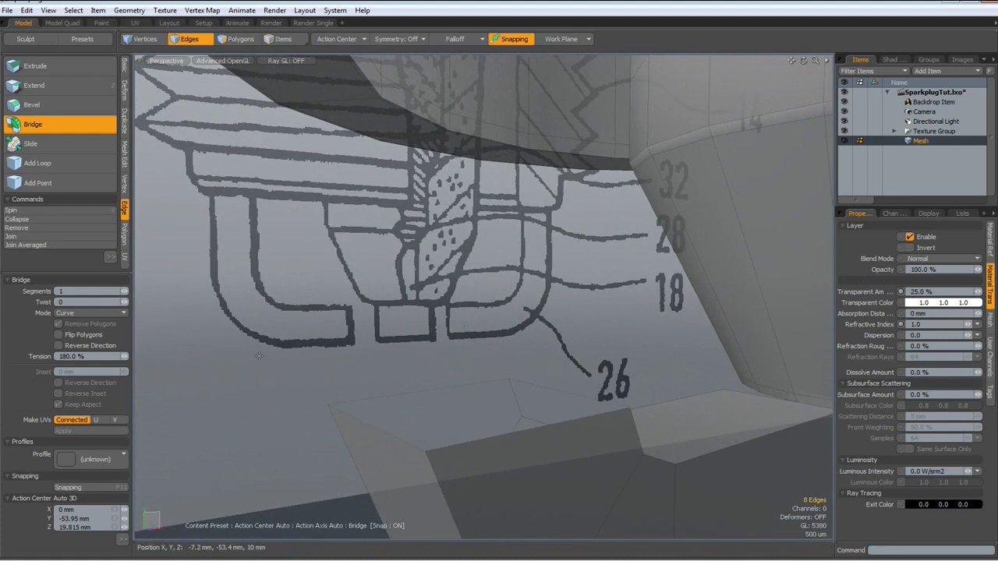
key(space)
double_click(486, 440)
scroll(472, 343, down, 2)
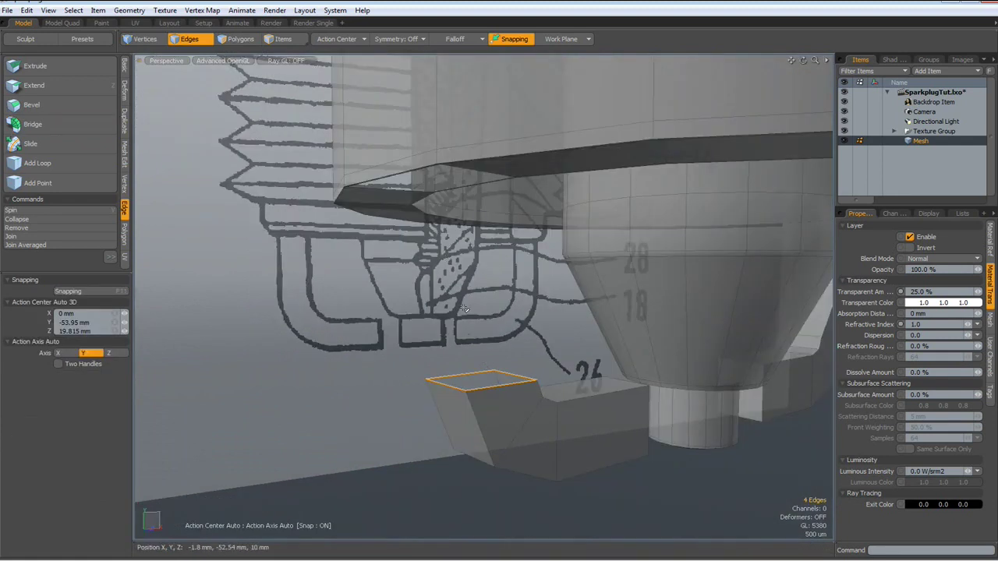
alt+drag(464, 309, 396, 131)
shift+double_click(395, 130)
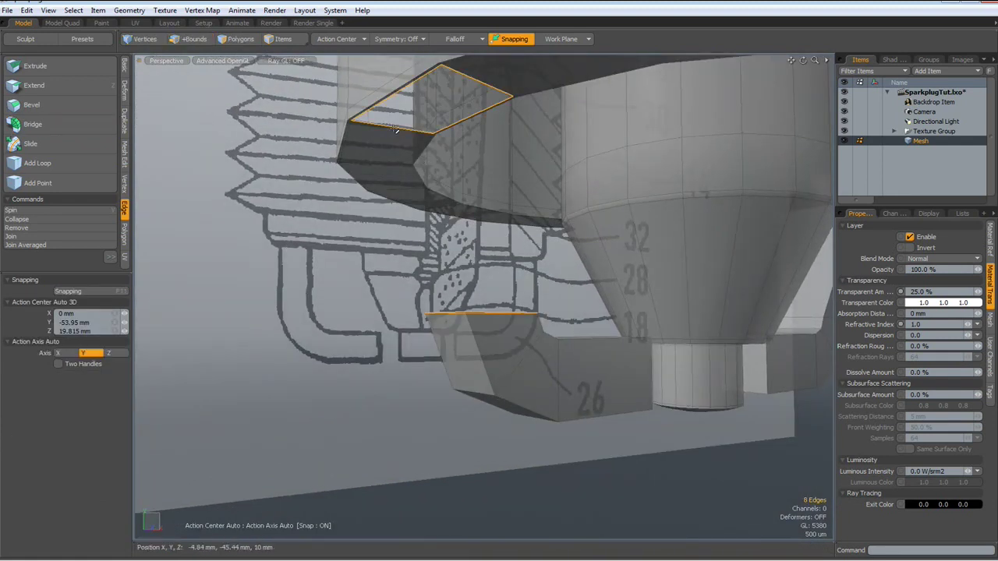
click(48, 121)
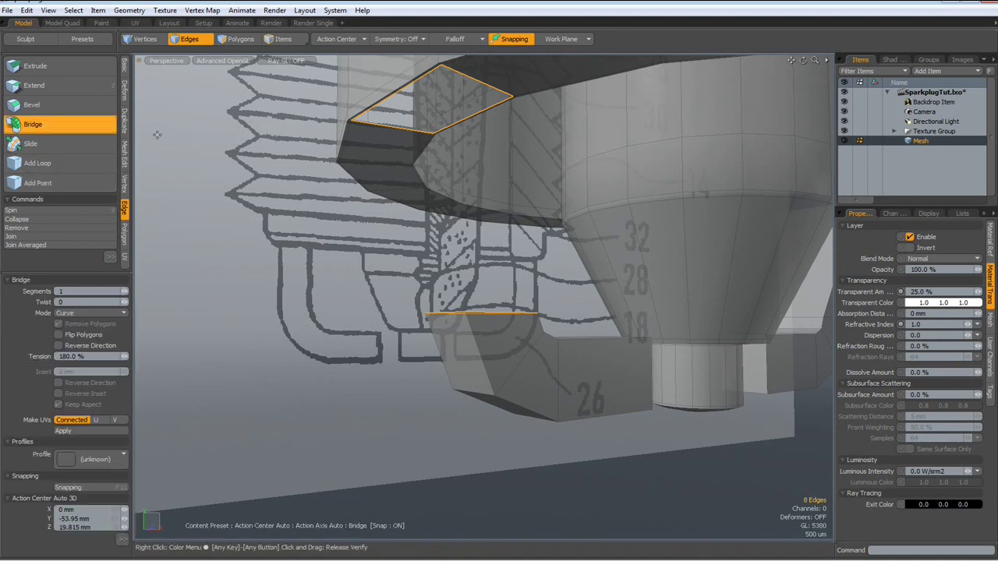
click(243, 159)
key(space)
click(353, 281)
scroll(377, 307, down, 2)
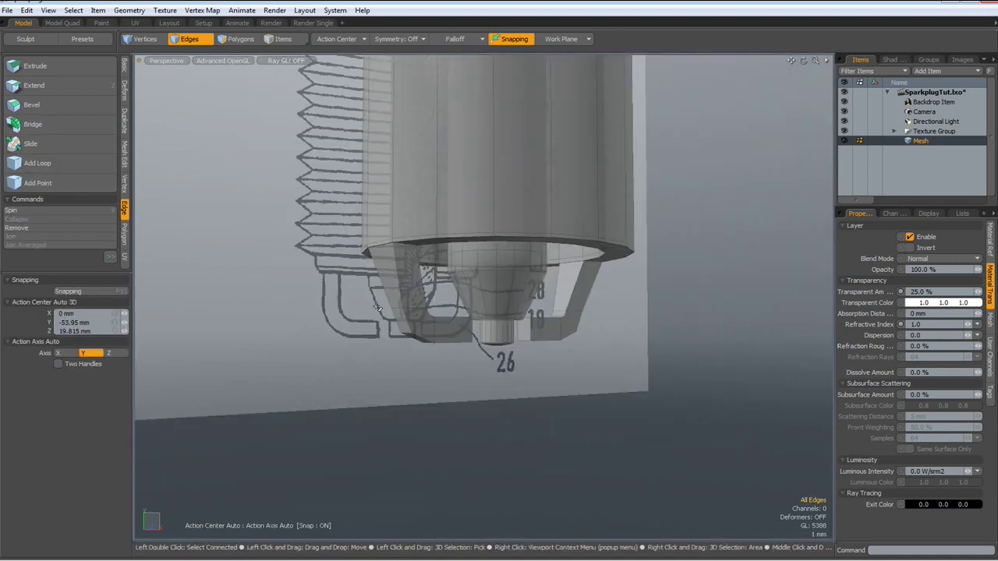
Preview the bridged electrodes with subdivision smoothing and return to the unsmoothed polygon mesh.
key(Tab)
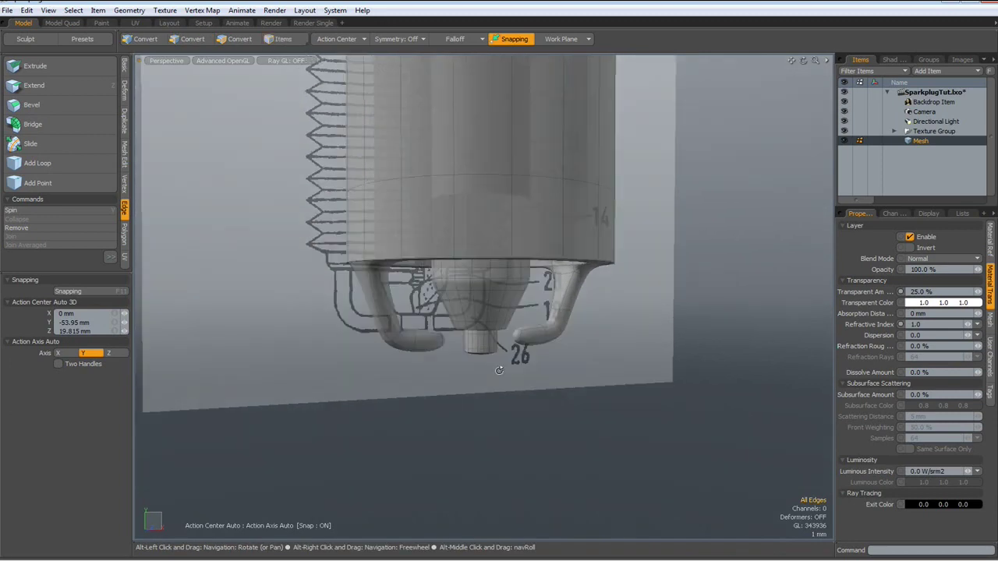
alt+drag(499, 371, 451, 386)
key(2)
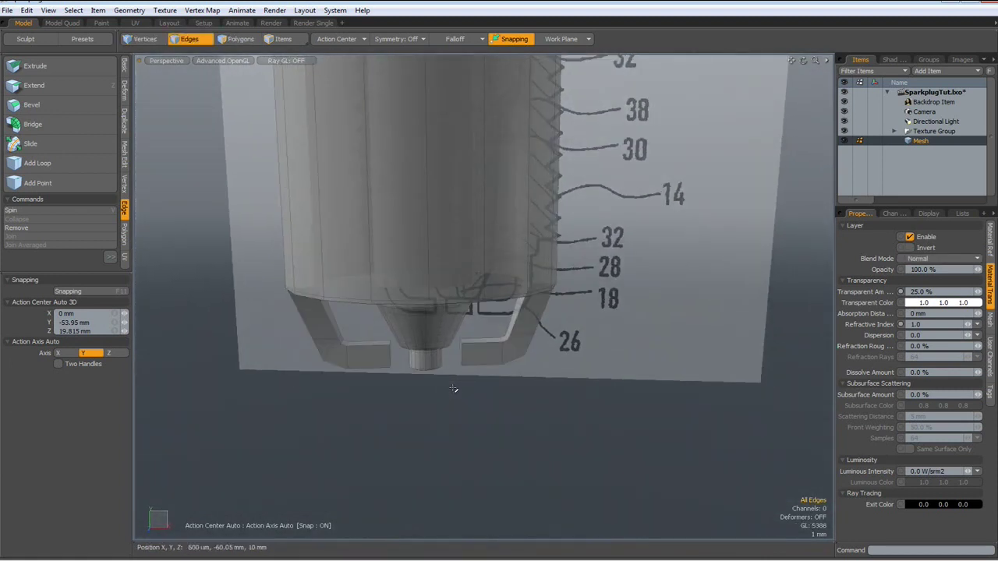
Merge the vertices of the whole spark plug mesh with the Automatic range.
scroll(454, 388, down, 3)
scroll(455, 389, up, 2)
scroll(455, 389, down, 1)
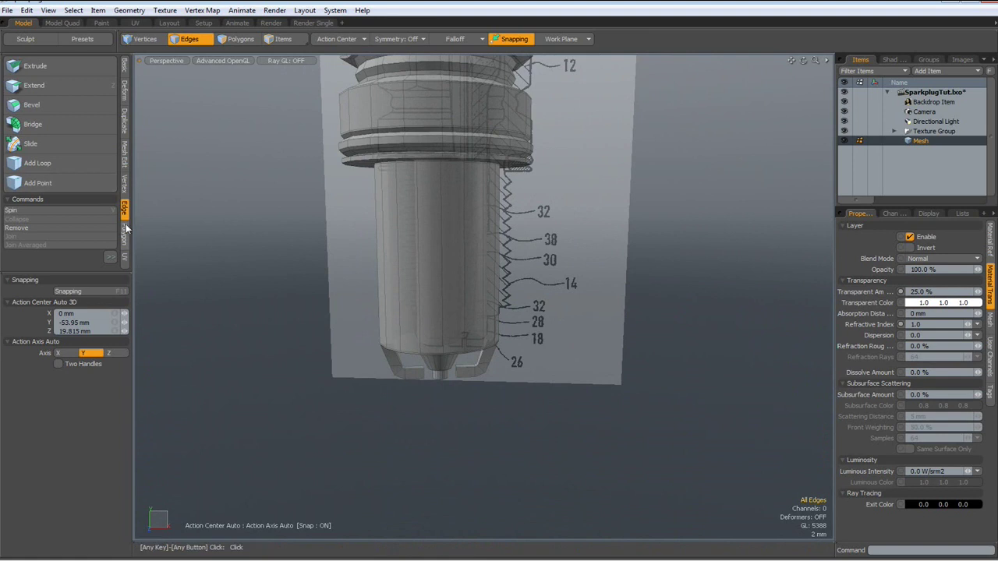
click(125, 184)
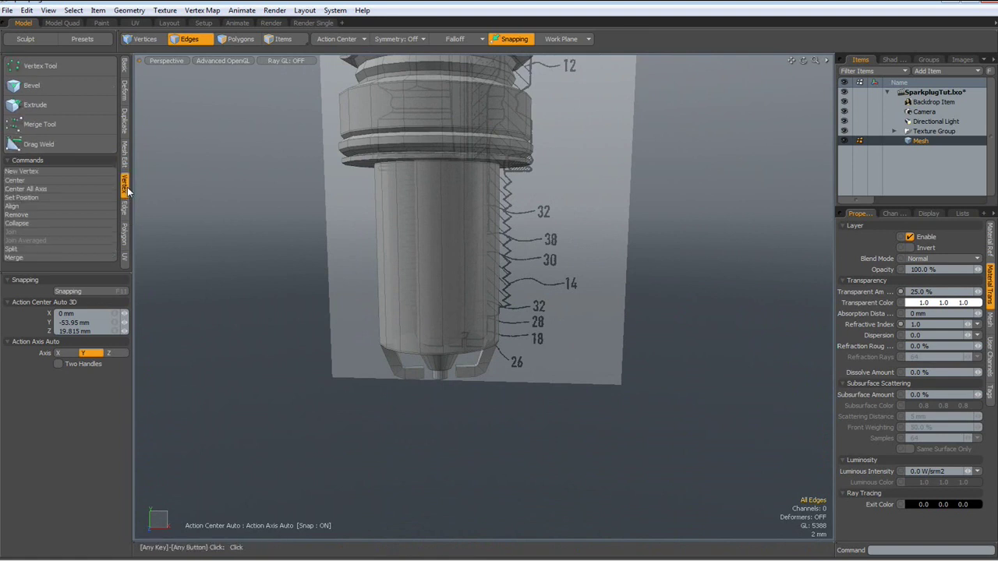
click(14, 258)
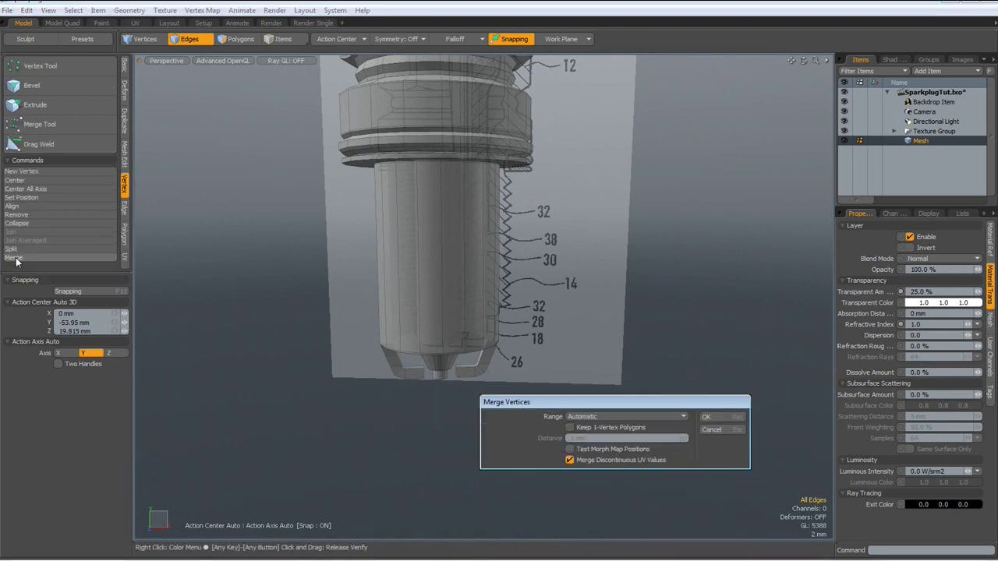
key(Return)
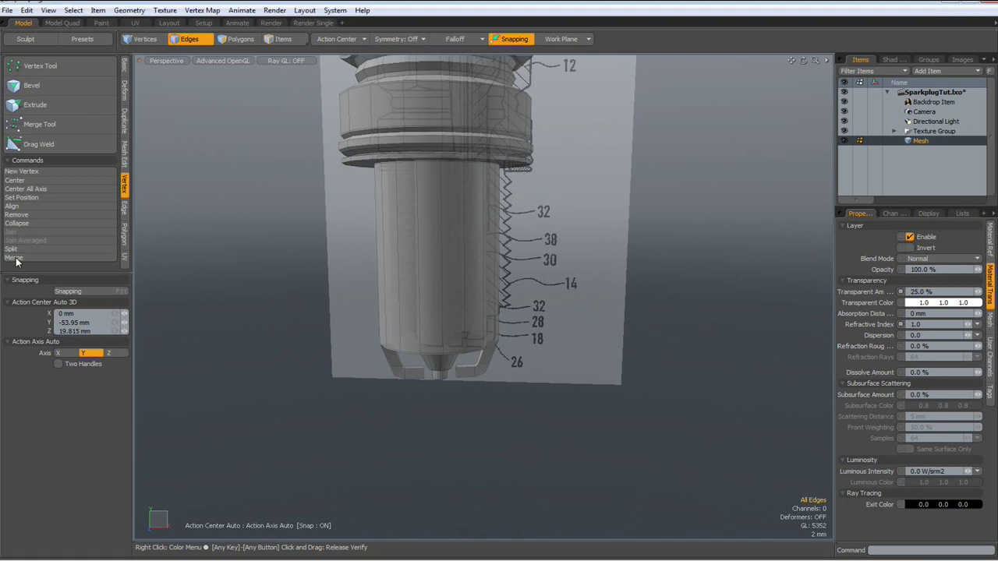
Check the merged plug body and electrodes with subdivision smoothing on, clear the edge selection and turn smoothing off again.
scroll(408, 241, up, 2)
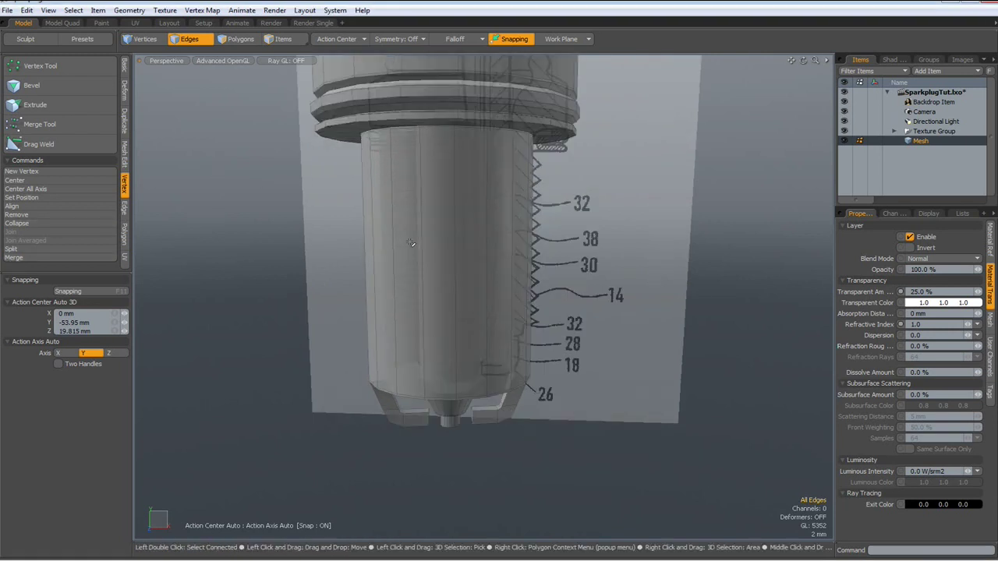
click(423, 258)
key(Tab)
key(2)
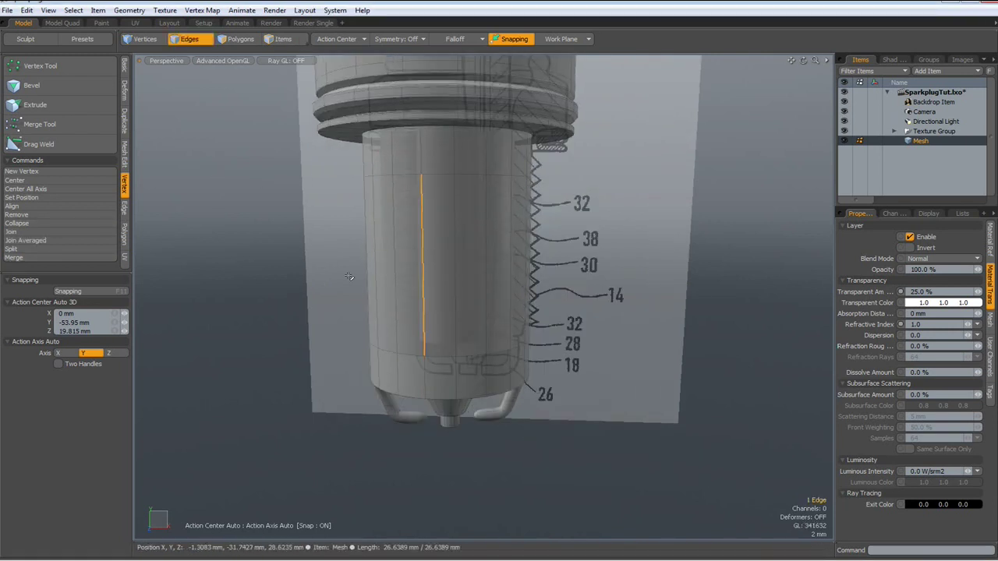
click(339, 283)
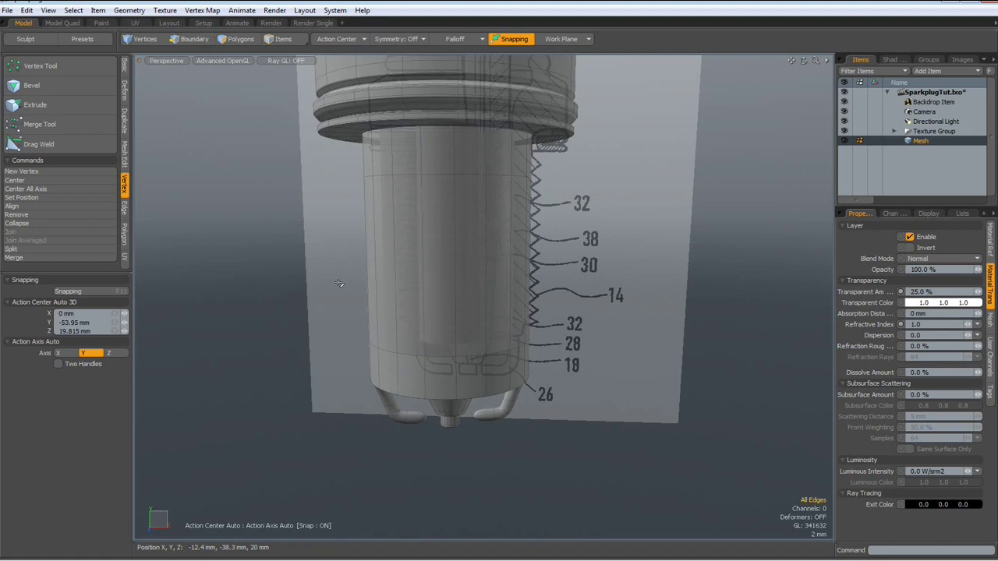
key(Tab)
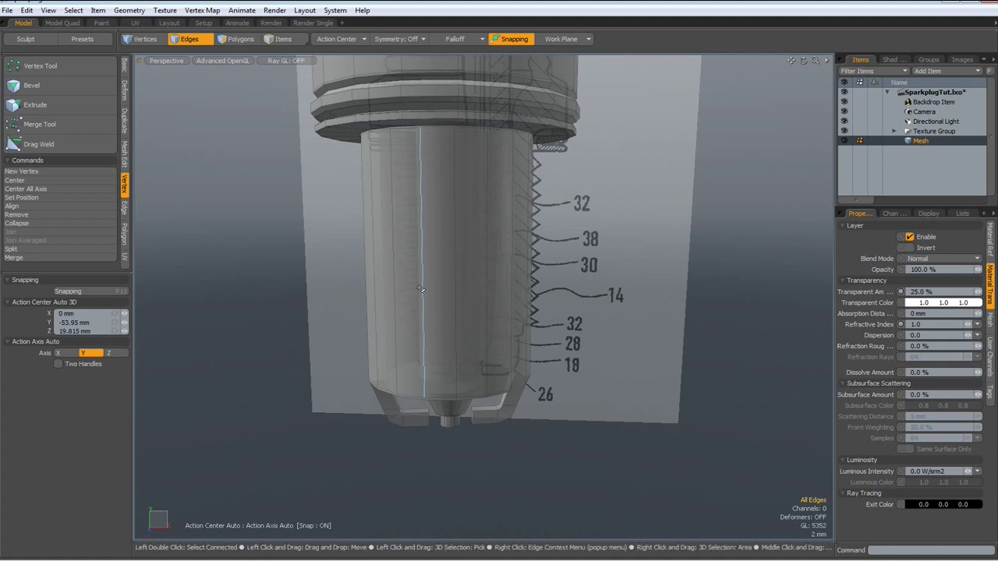
Select the full ring of outer wall polygons on the plug's lower cylinder and delete it.
key(3)
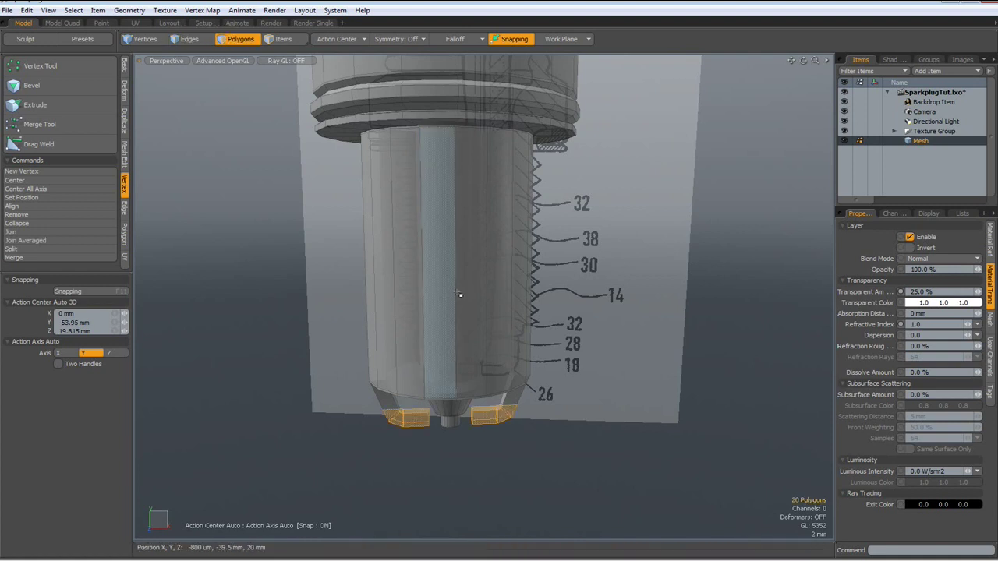
drag(459, 289, 471, 290)
double_click(471, 290)
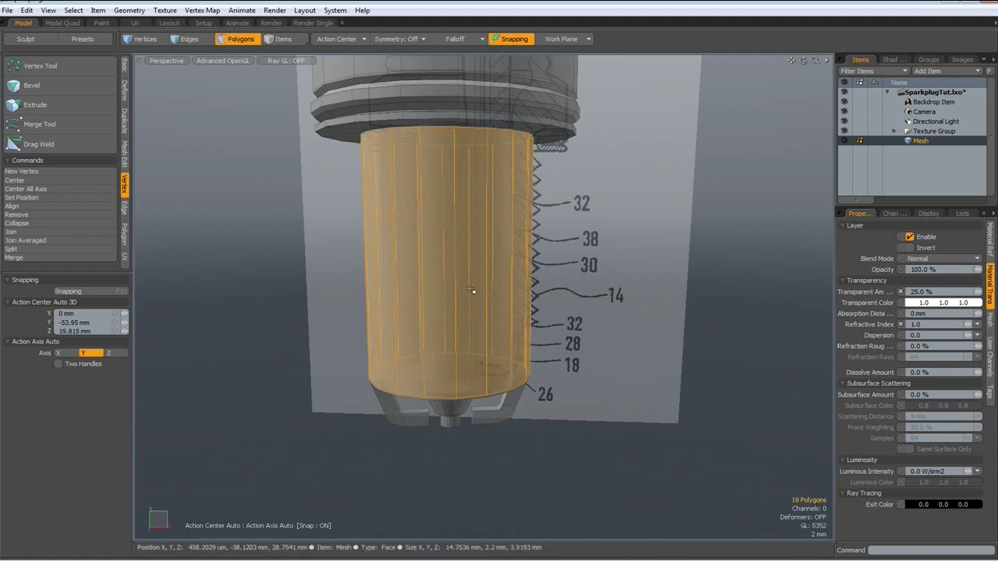
key(Delete)
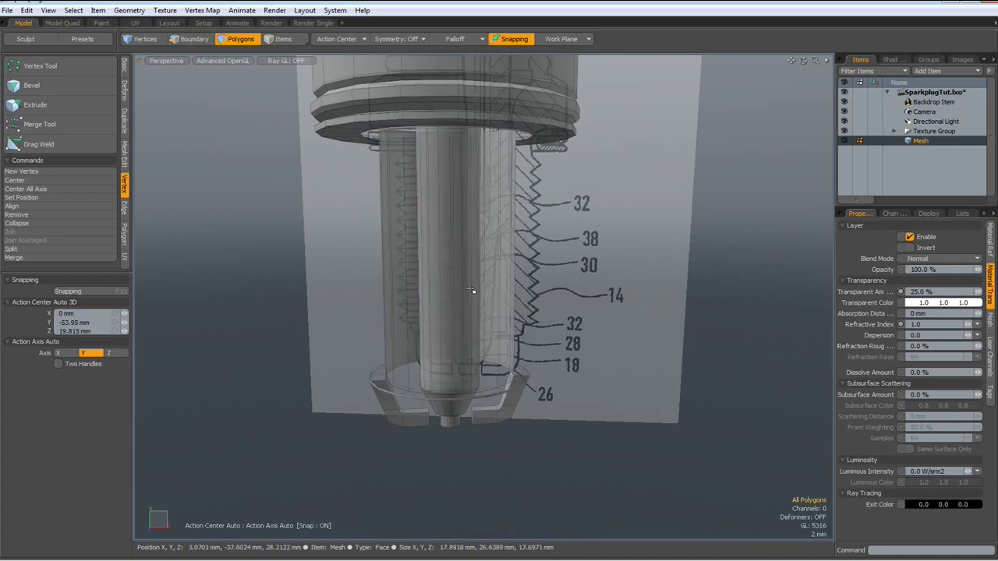
Paste the lower cylinder's outer wall polygons into a new mesh item and hide the original mesh and the backdrop image.
scroll(471, 290, down, 3)
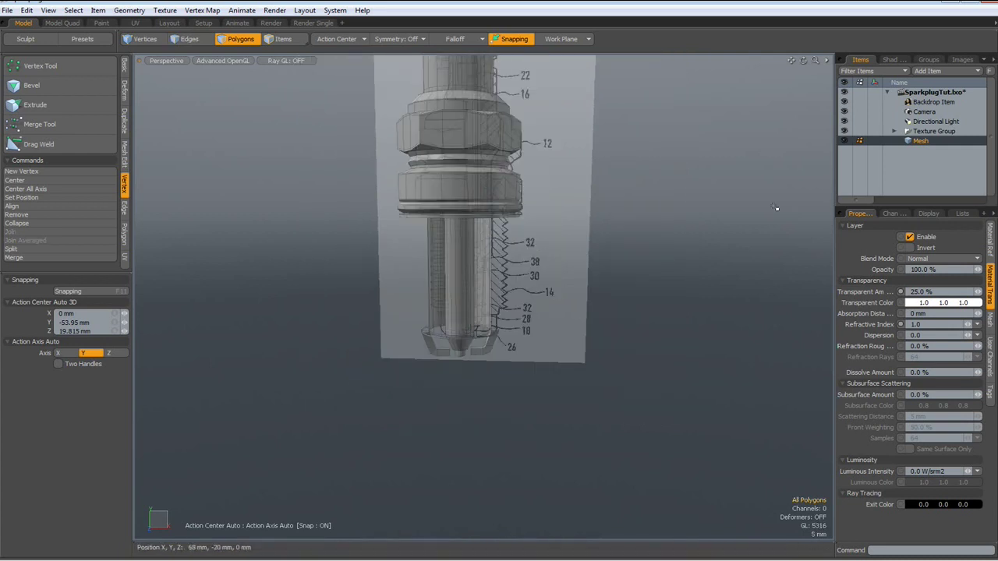
key(n)
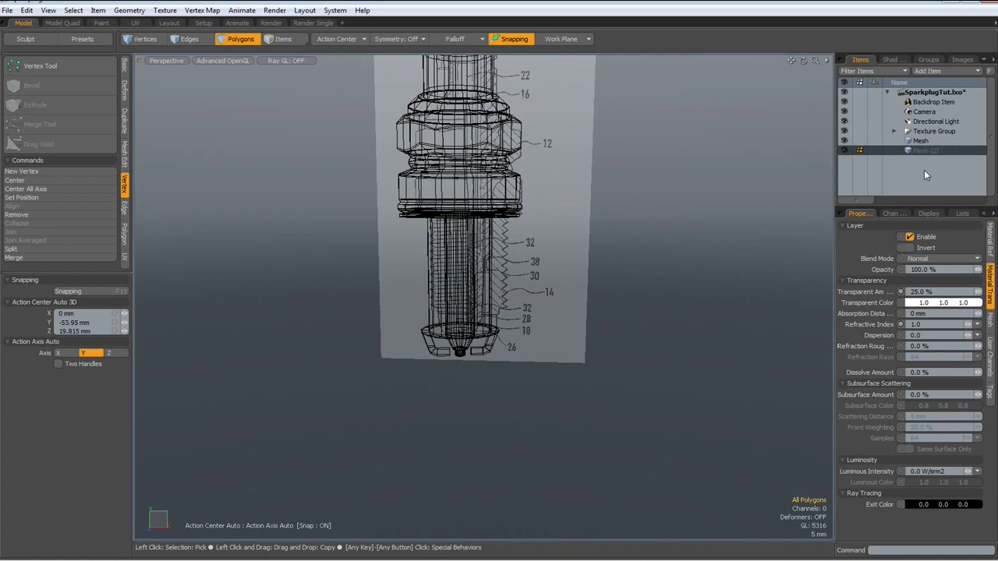
key(ctrl+v)
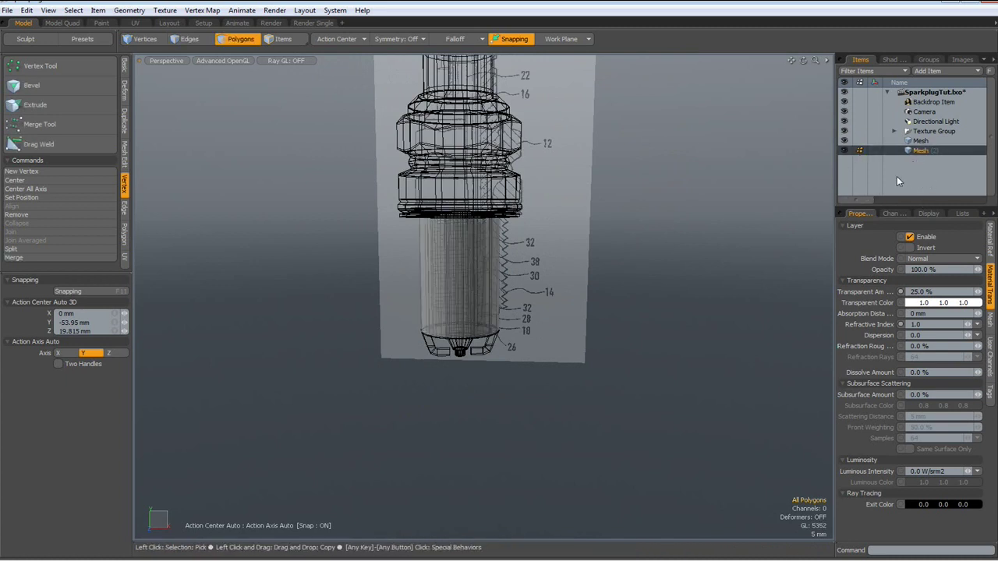
click(844, 141)
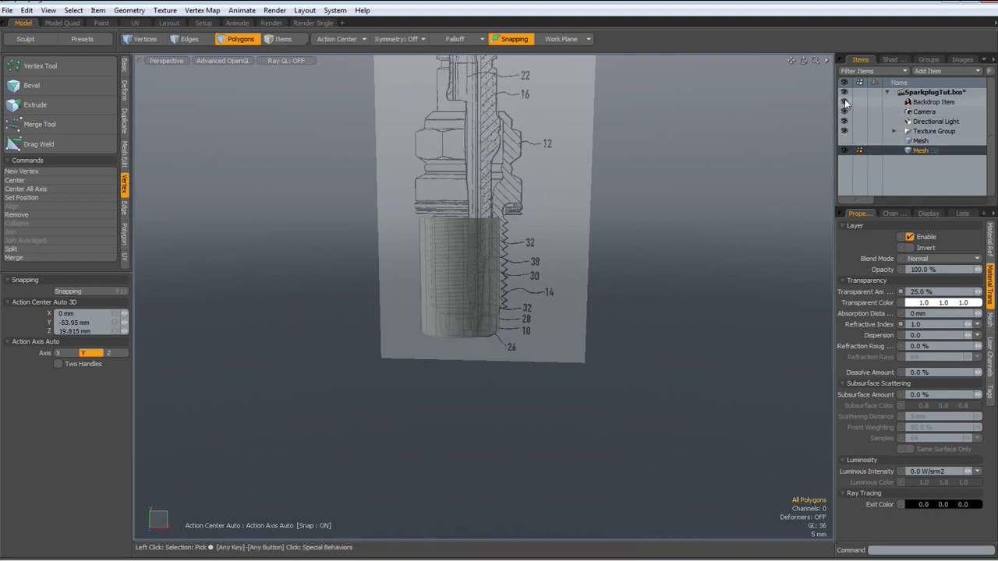
click(844, 102)
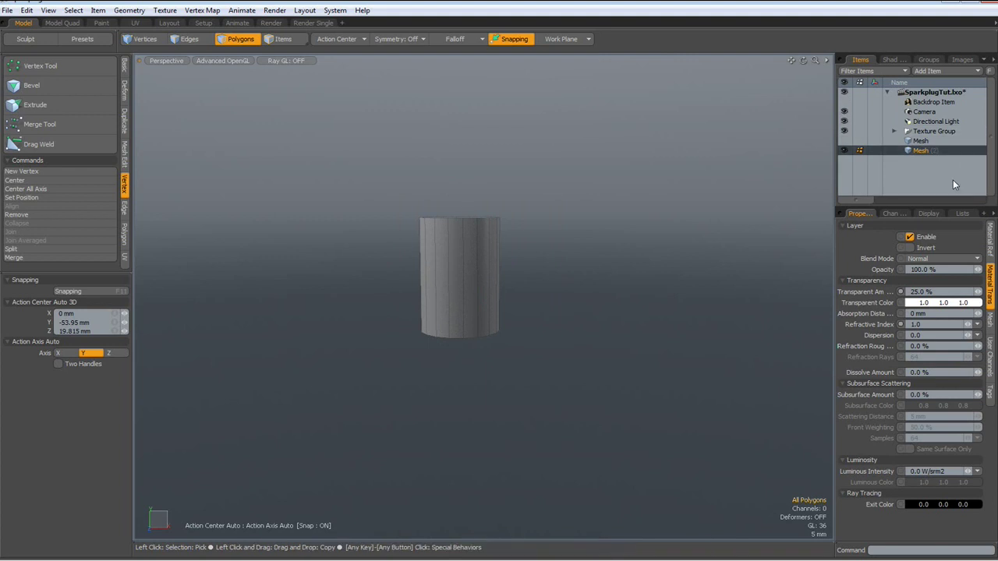
Draw a flat 18-sided disc centred above the cylinder wall along the Y axis, with X and Z radii of 12 mm.
scroll(483, 270, up, 5)
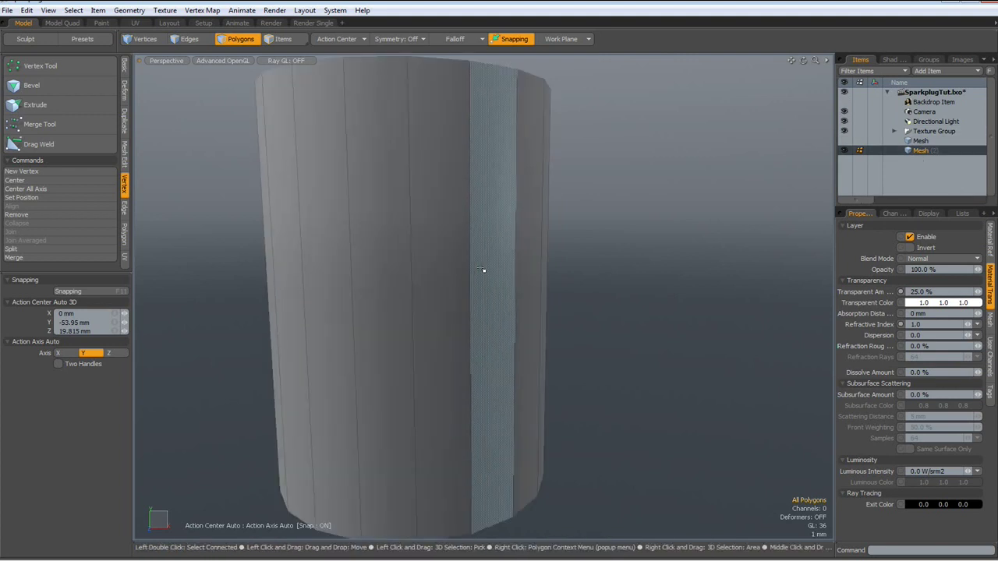
scroll(482, 269, down, 3)
alt+drag(460, 225, 480, 303)
key(KP_1)
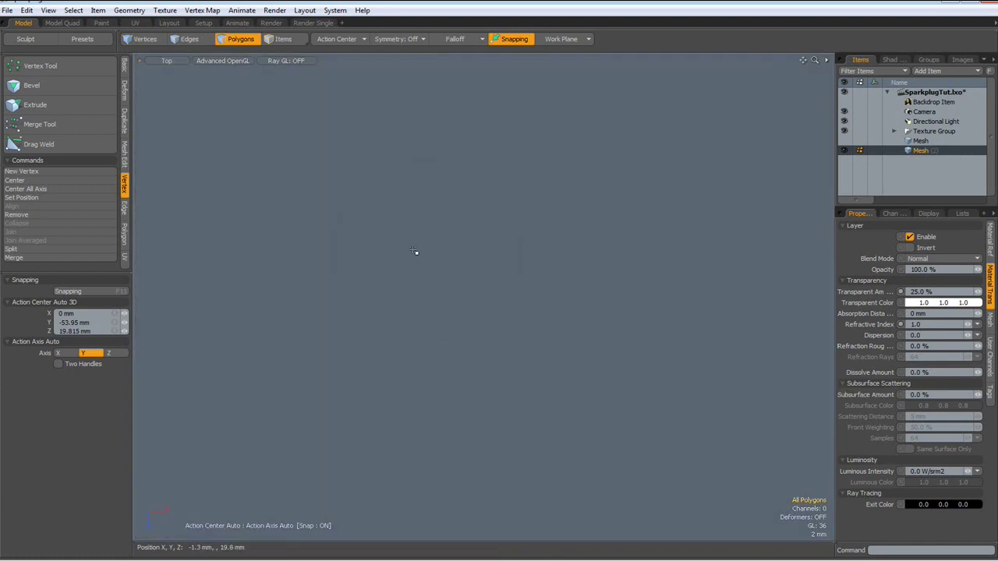
click(124, 65)
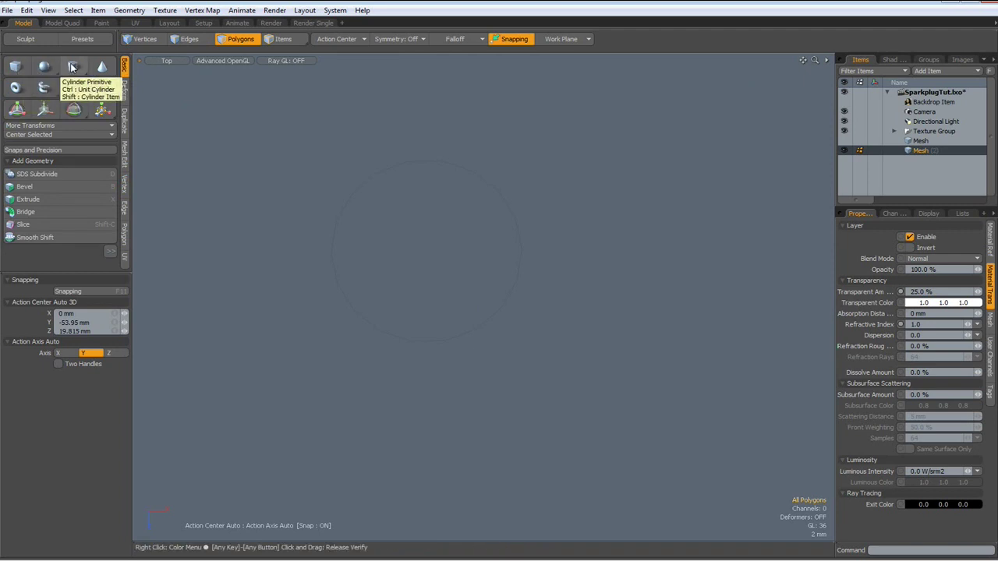
click(72, 67)
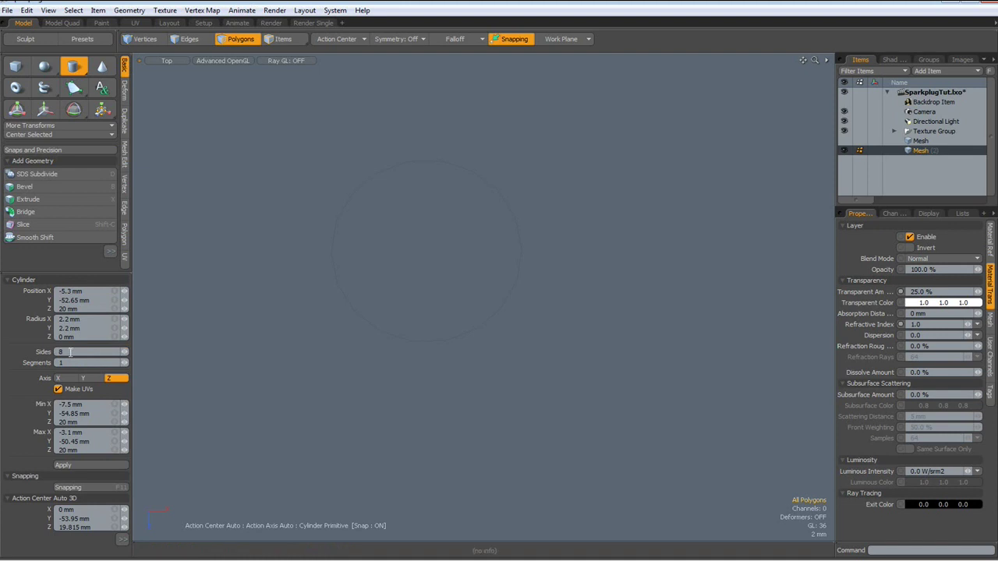
click(42, 352)
click(422, 248)
drag(422, 247, 546, 365)
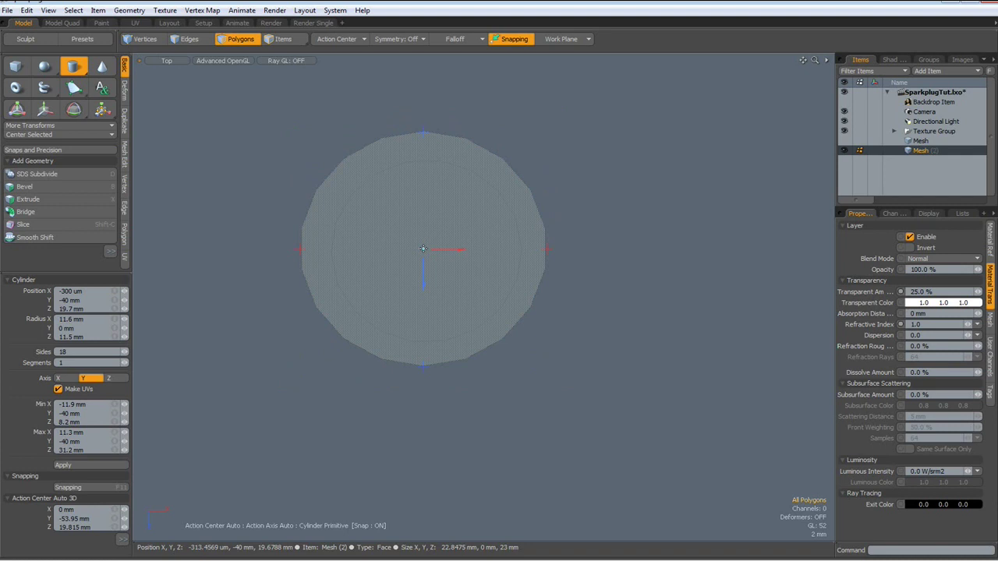
click(98, 320)
text(1)
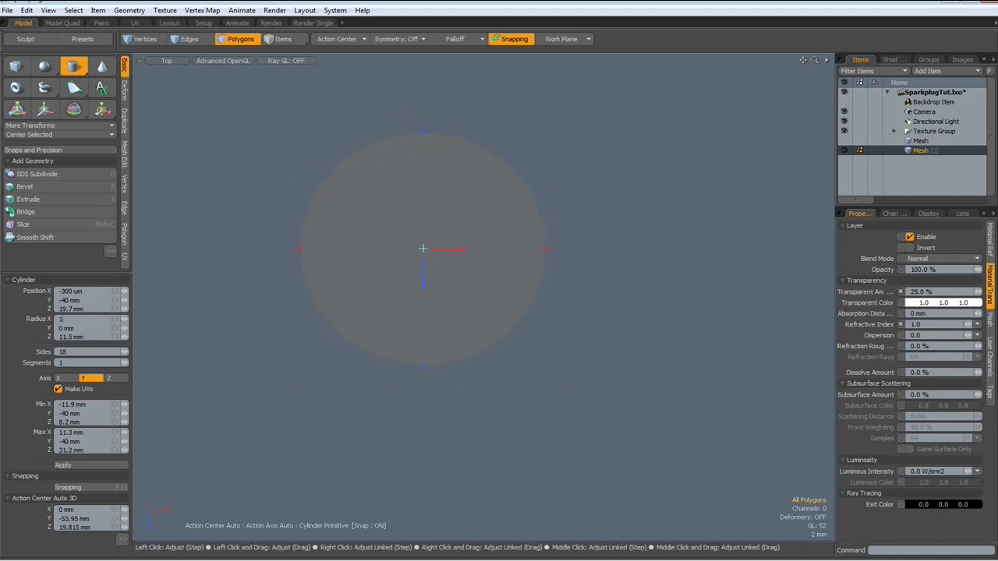
text(2)
double_click(90, 335)
text(12)
key(Return)
key(space)
Inset the disc polygon with a bevel and delete the inner polygon to form a flat ring.
key(b)
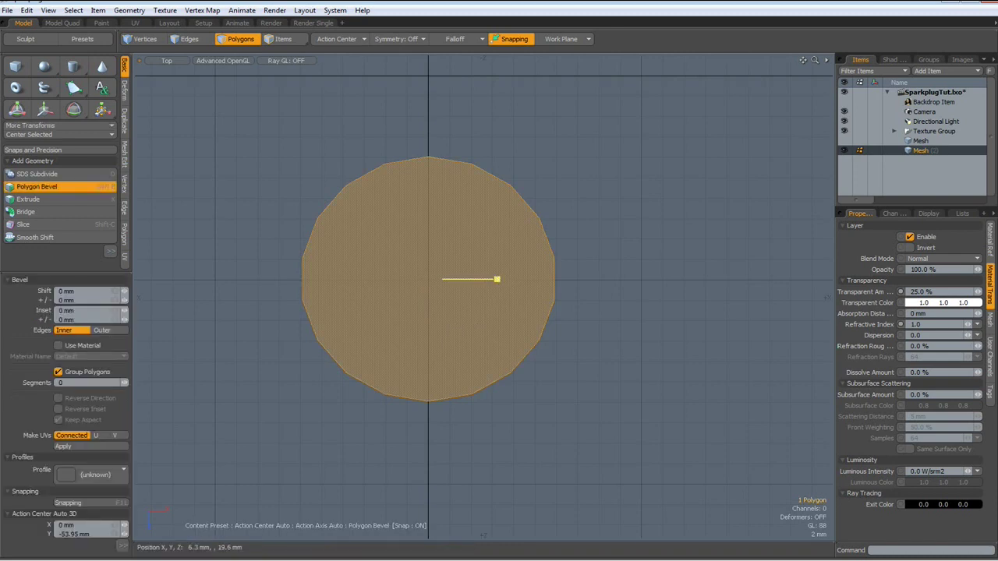
drag(496, 279, 450, 279)
key(space)
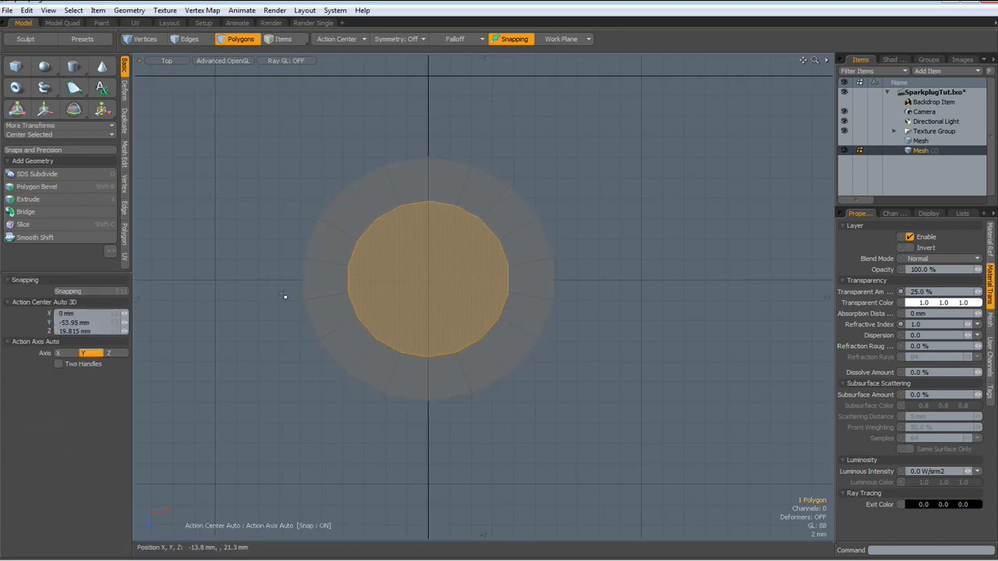
click(284, 295)
Select the whole flat ring and move it down 24.3 mm along Y towards the cylinder wall's upper rim.
key(ctrl+space)
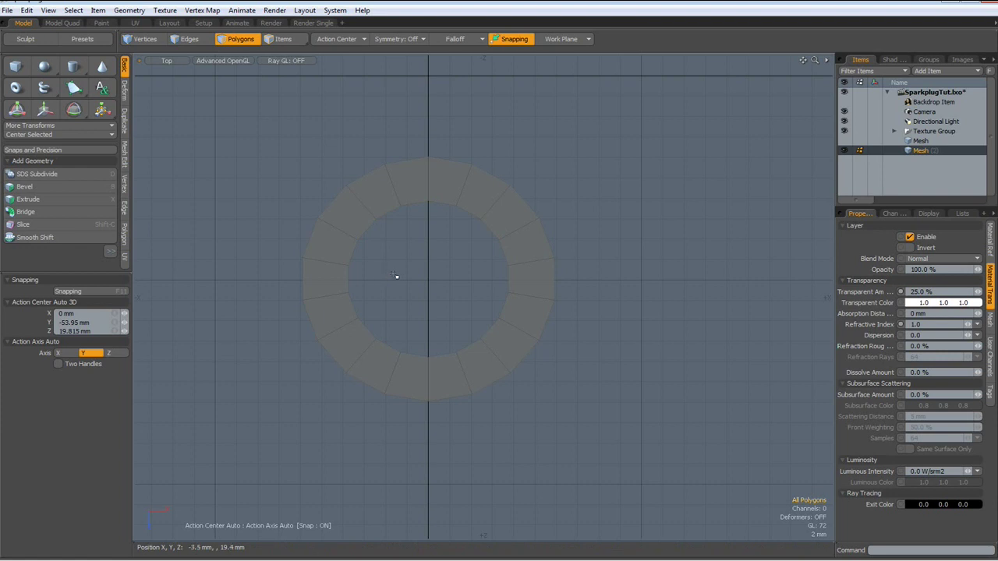
click(436, 246)
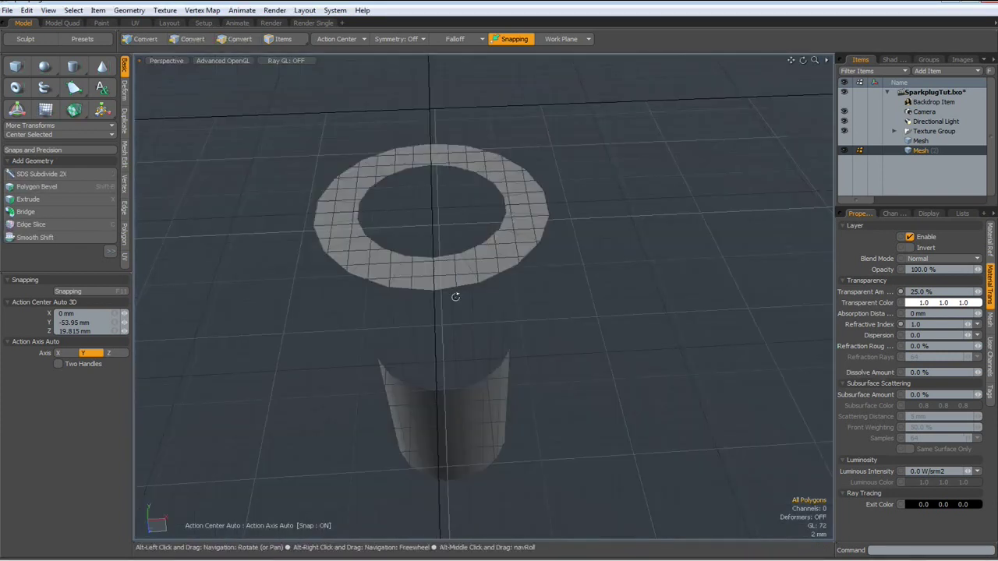
alt+drag(457, 297, 453, 274)
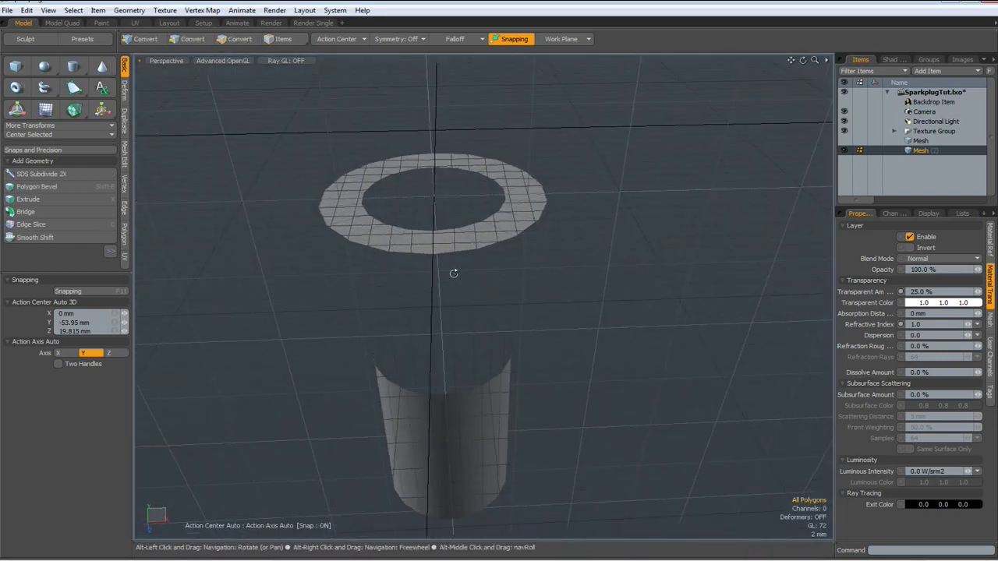
double_click(477, 237)
key(w)
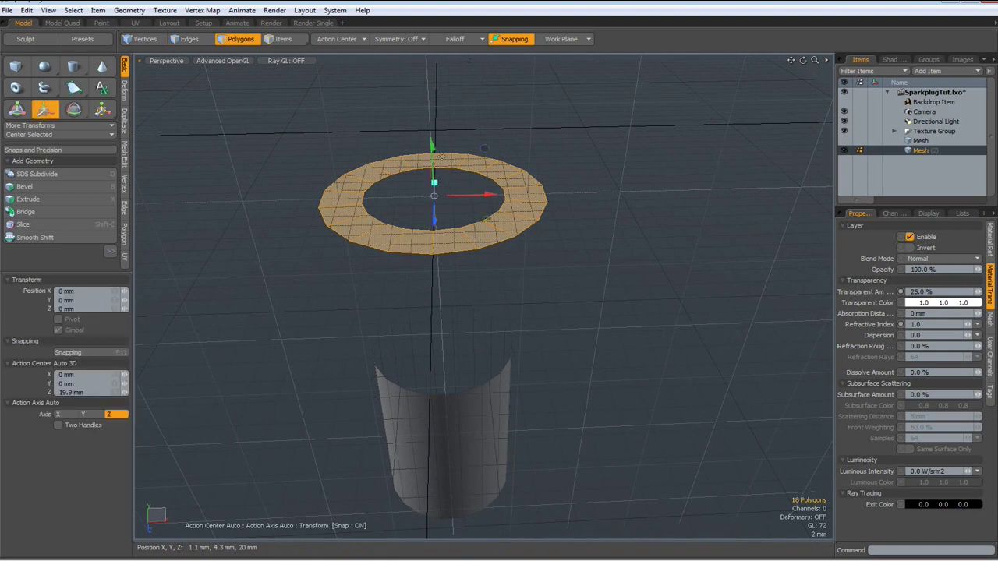
drag(435, 148, 339, 229)
Check how the ring's edges line up with the cylinder wall and delete the ring polygons.
scroll(499, 364, up, 5)
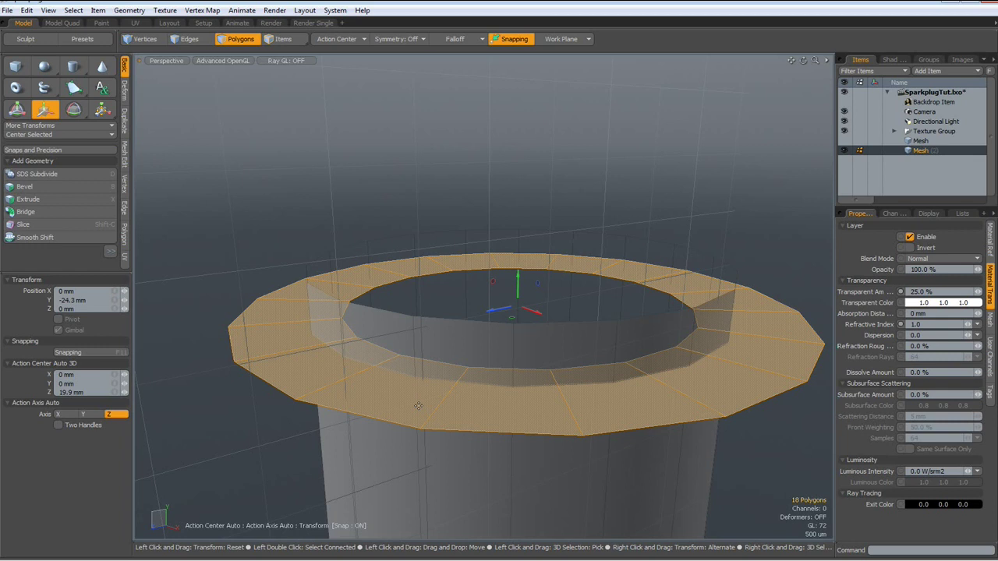
alt+drag(371, 360, 467, 386)
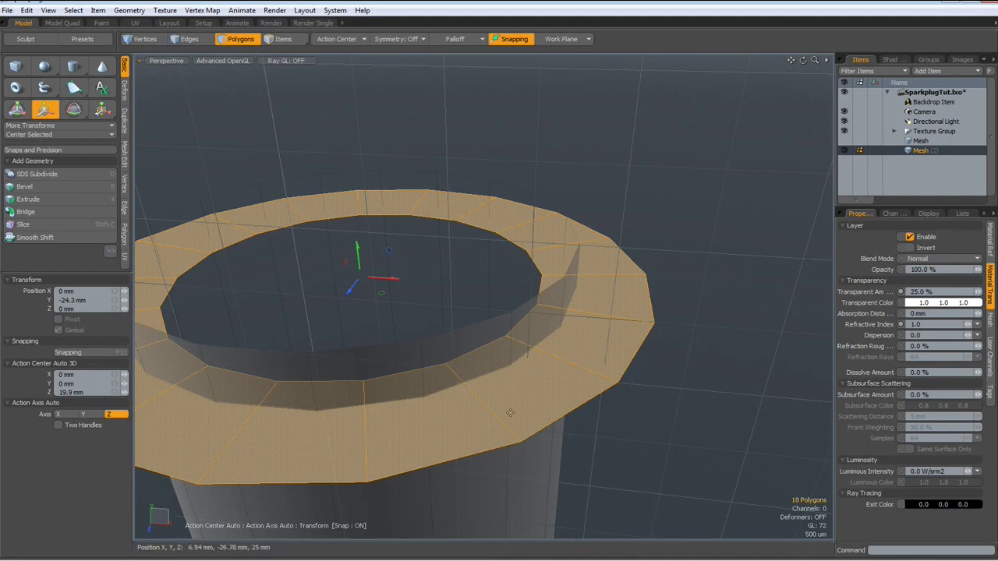
key(space)
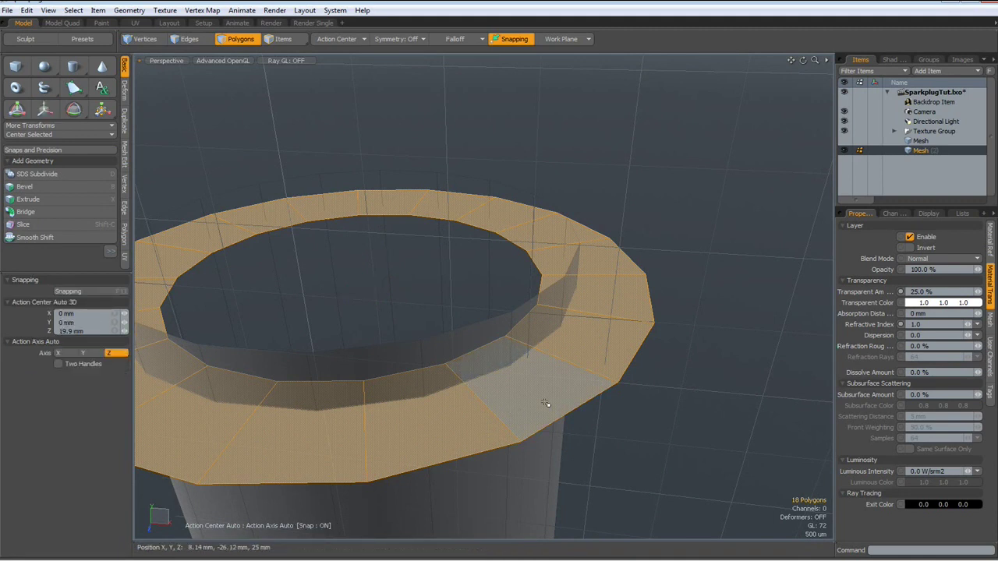
key(Delete)
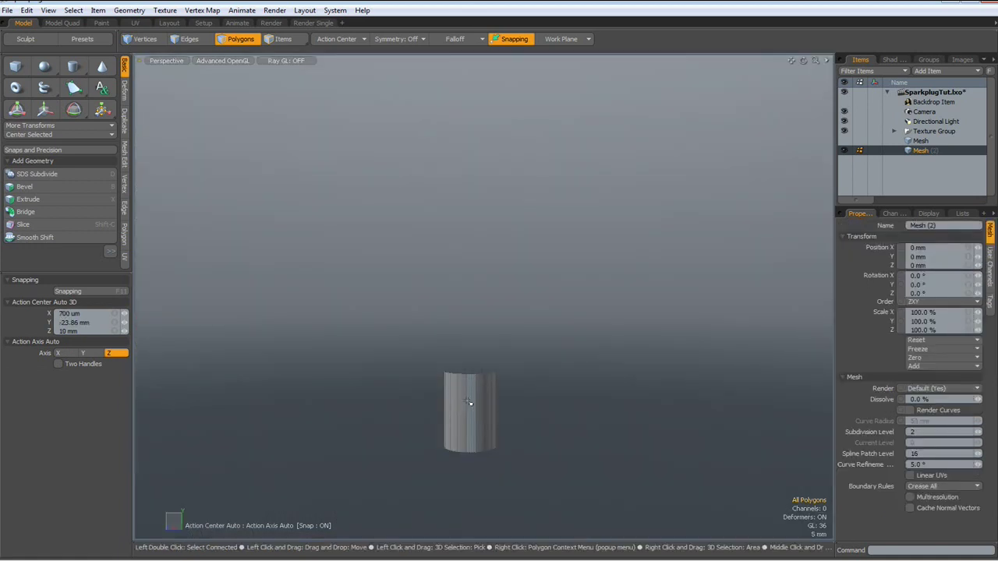
Duplicate all the cylinder wall polygons in place and scale the copy inward to 85.5% in X and Z.
scroll(468, 402, up, 4)
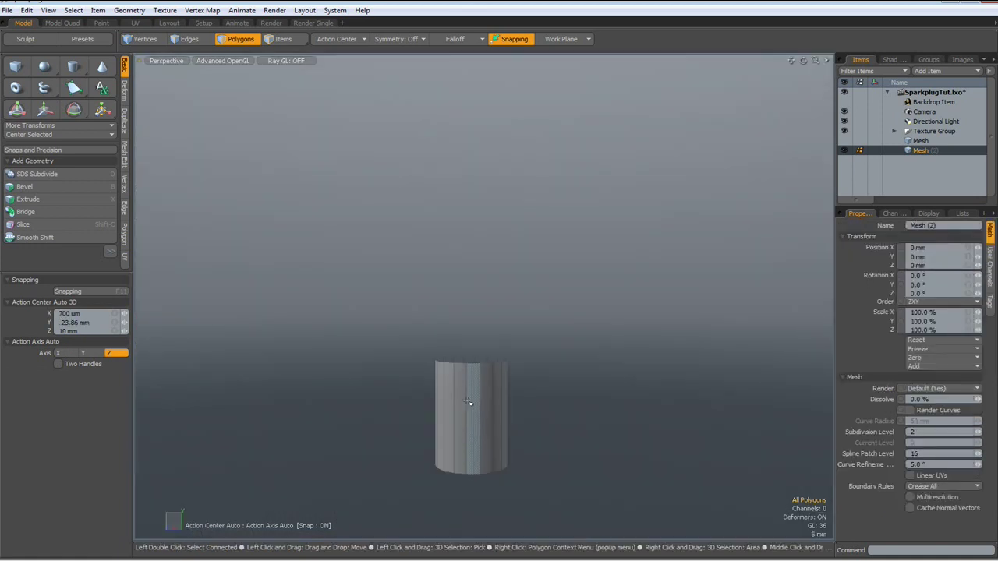
alt+shift+drag(469, 402, 482, 331)
alt+shift+drag(486, 290, 503, 341)
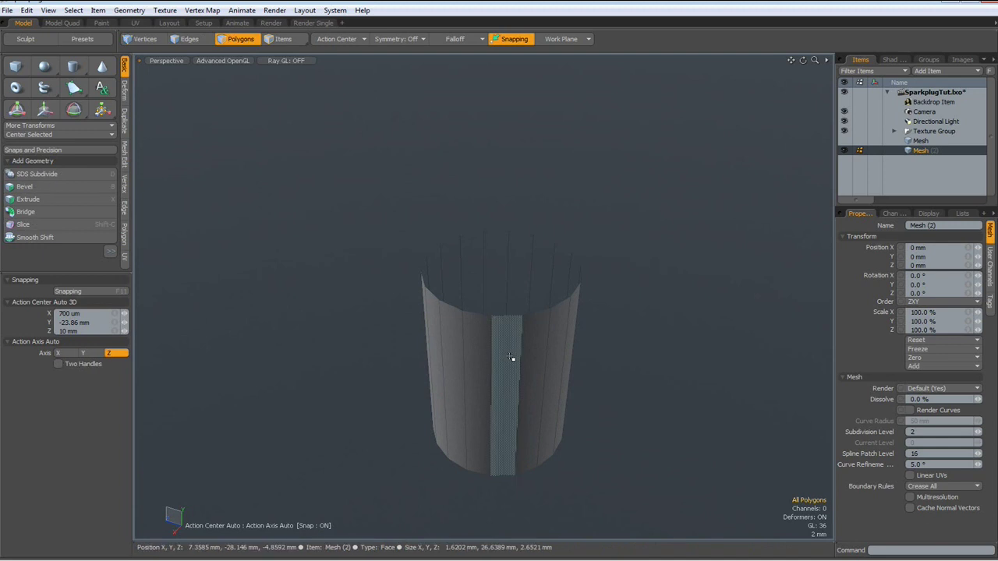
double_click(510, 357)
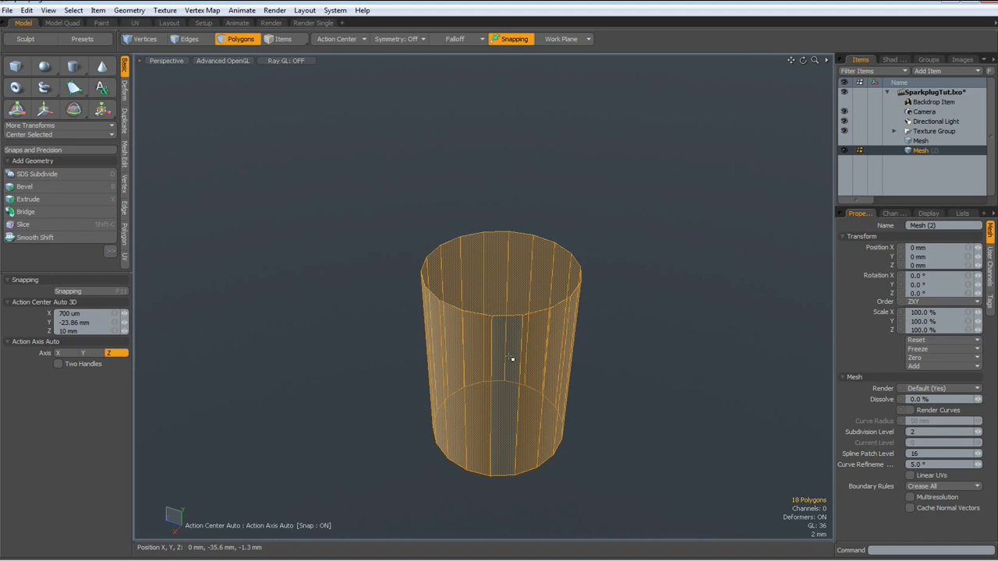
key(ctrl+c)
key(ctrl+v)
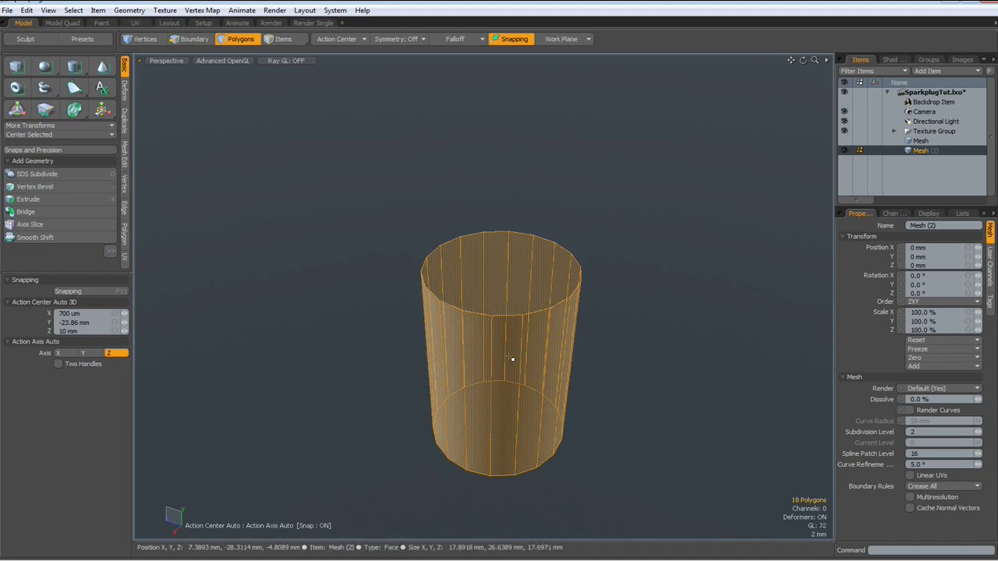
key(y)
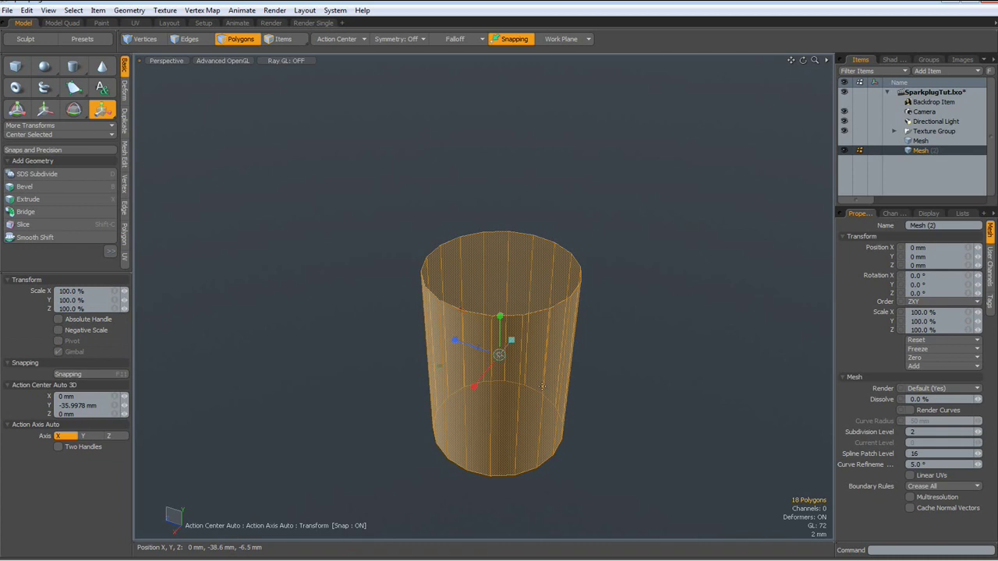
drag(441, 365, 463, 365)
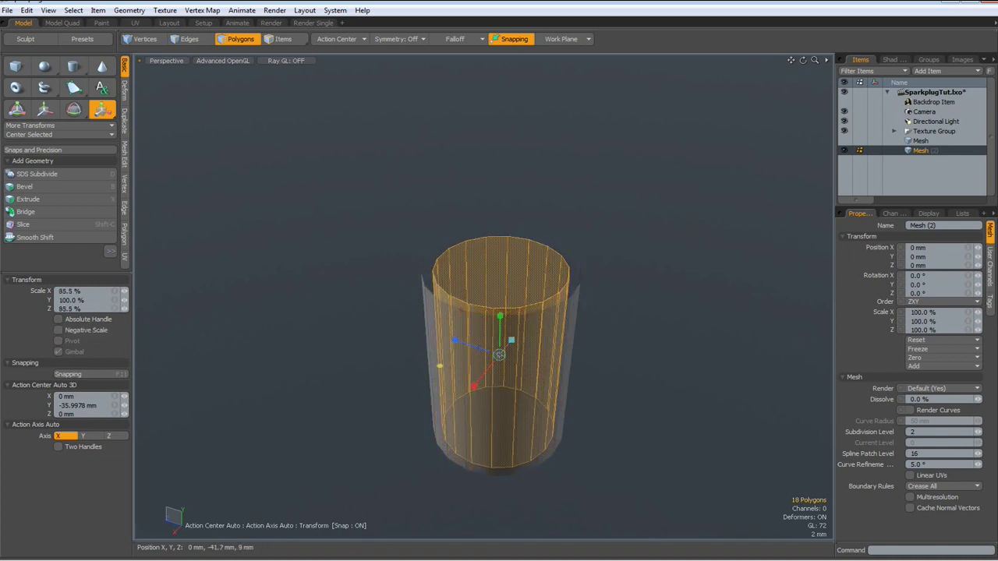
key(space)
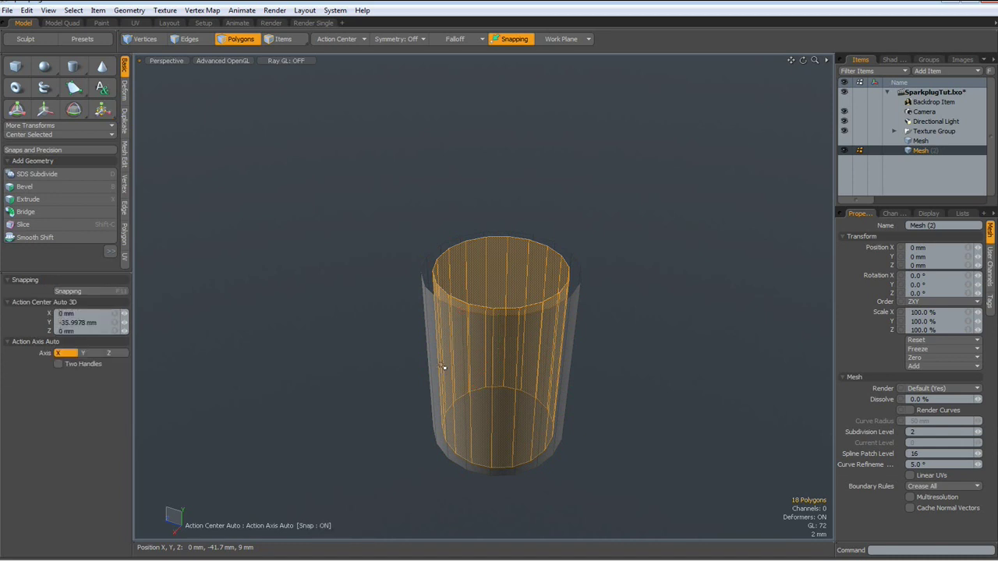
Duplicate the inner wall in place and scale the new copy outward to 135.5% in X and Z.
key(ctrl)
key(y)
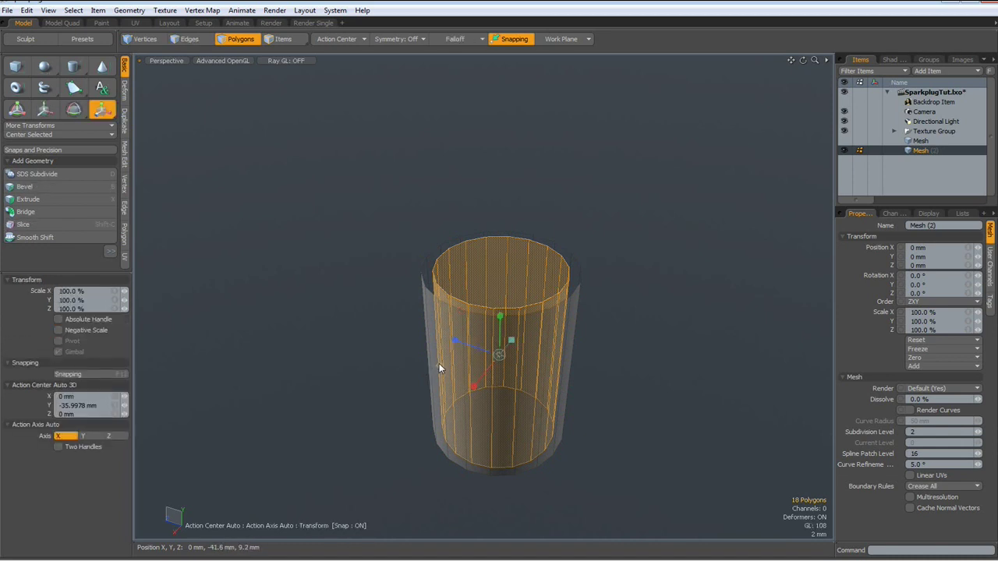
drag(439, 365, 499, 364)
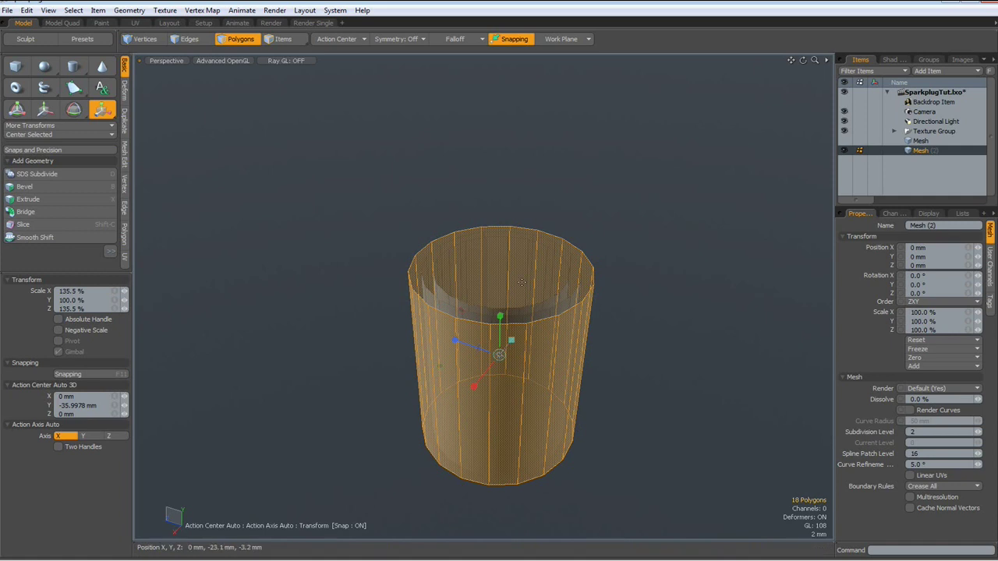
scroll(442, 307, up, 2)
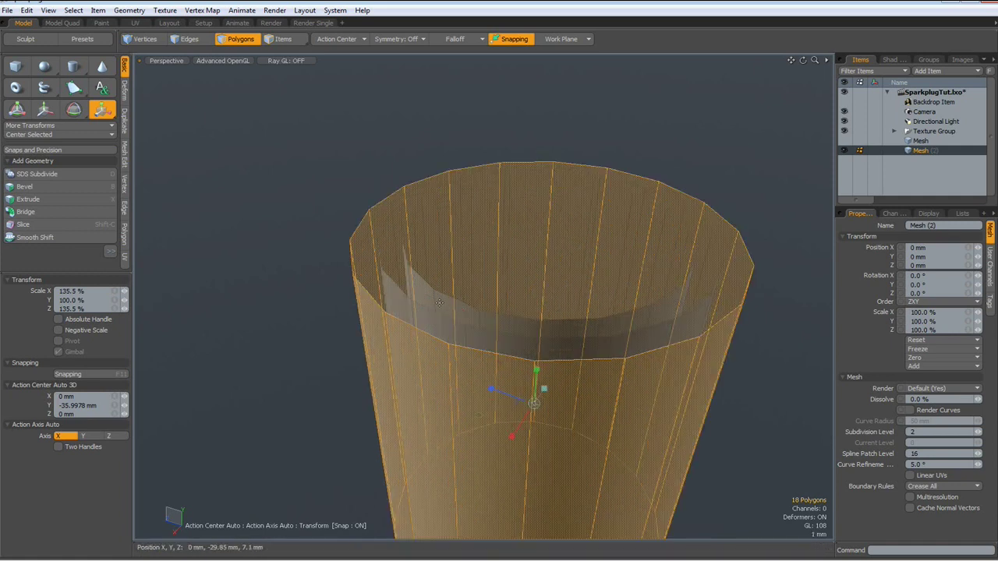
key(space)
Select both the inner and outer guide walls and cut and paste them into a new mesh item.
shift+double_click(449, 304)
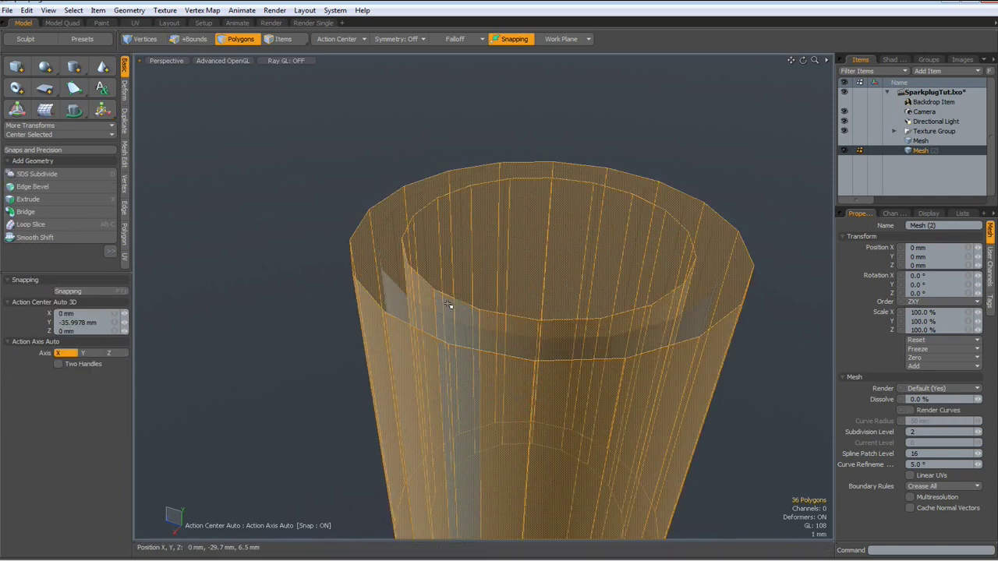
key(ctrl+c)
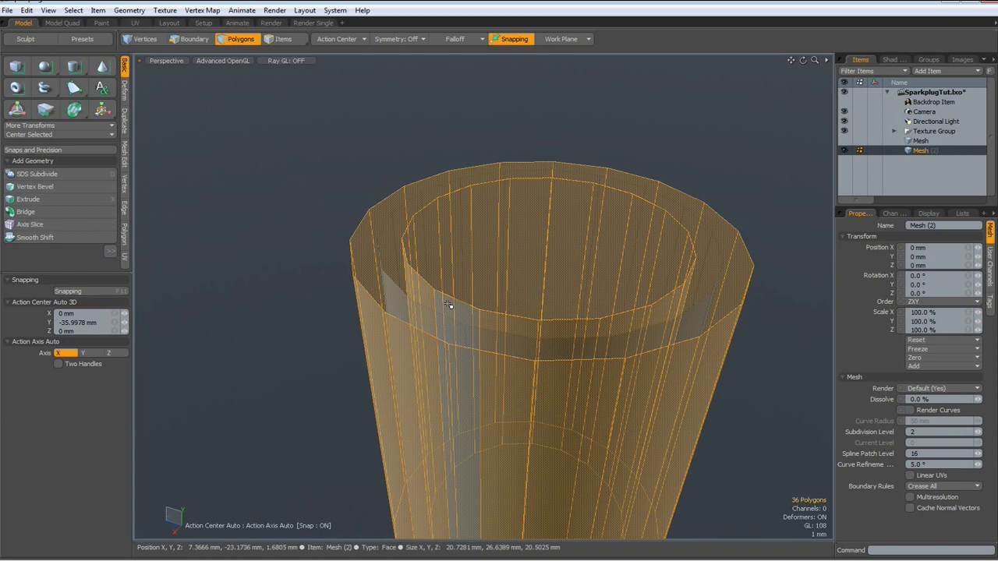
key(ctrl+x)
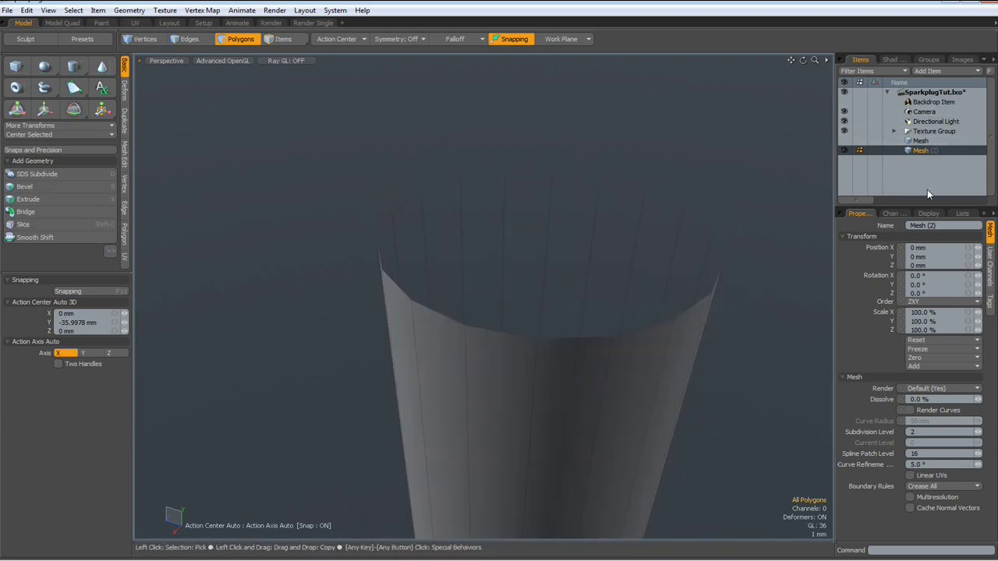
key(n)
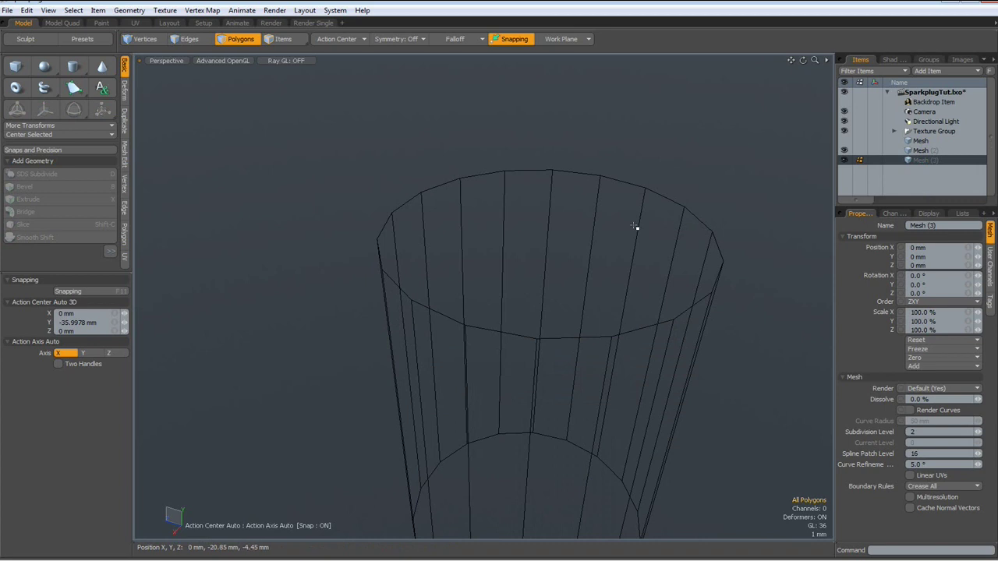
key(ctrl+v)
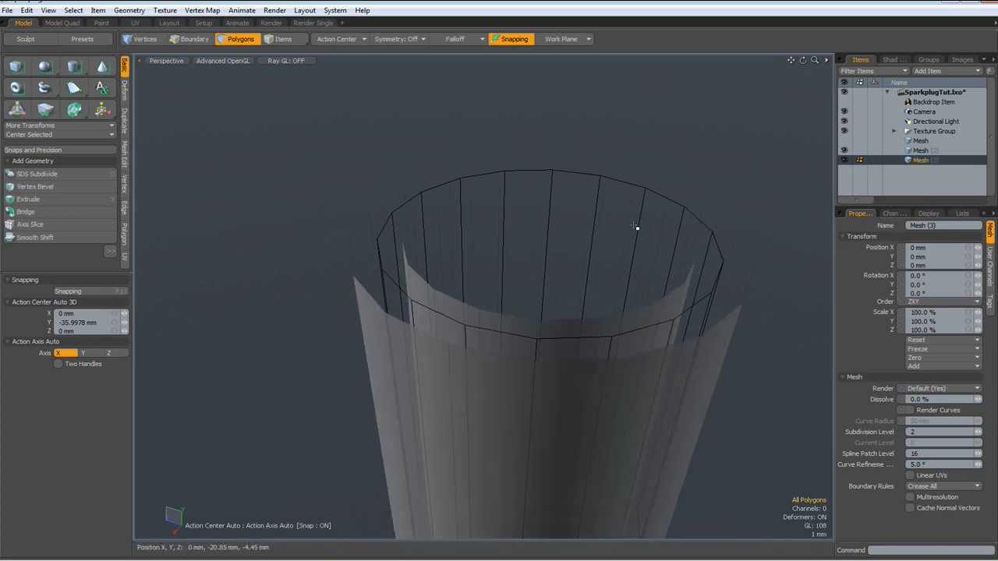
Select the upper rim edge loops of the inner and outer guide walls and bridge them into a flat ring.
double_click(493, 321)
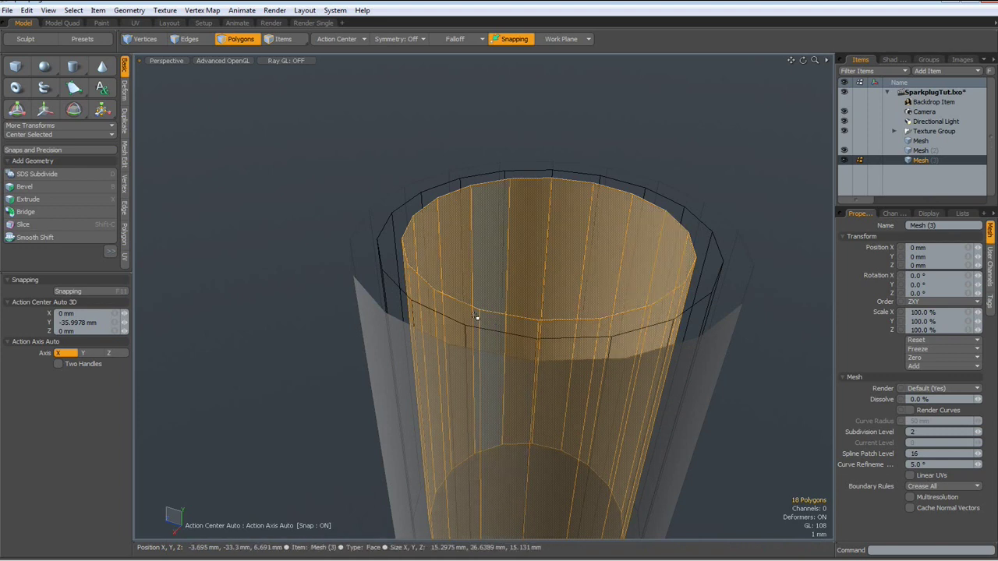
key(2)
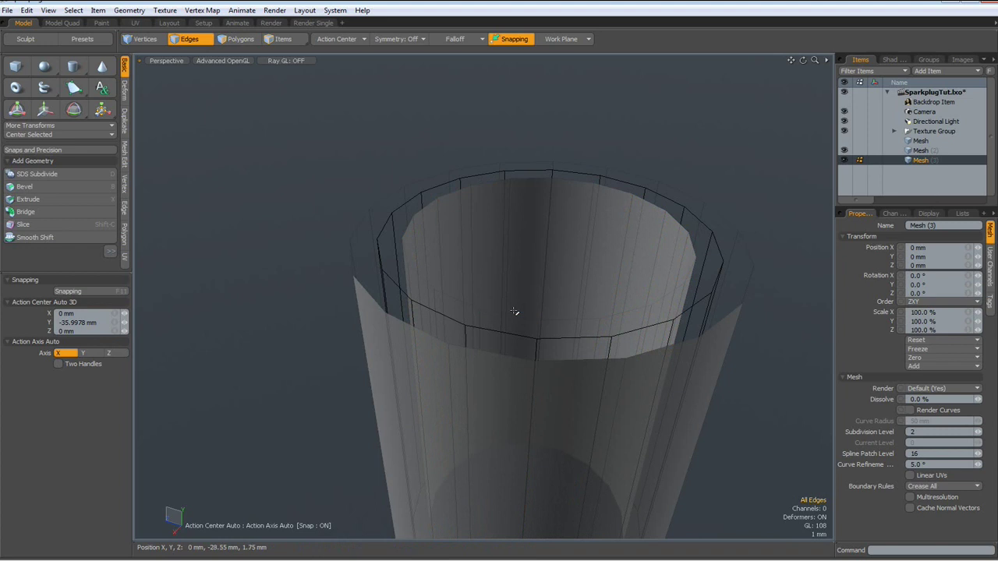
double_click(512, 319)
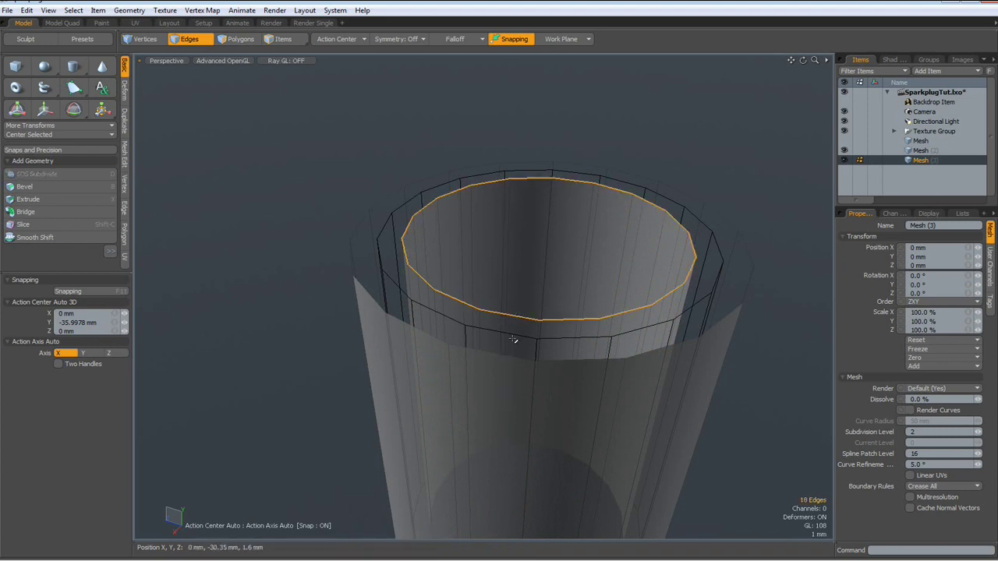
shift+double_click(510, 355)
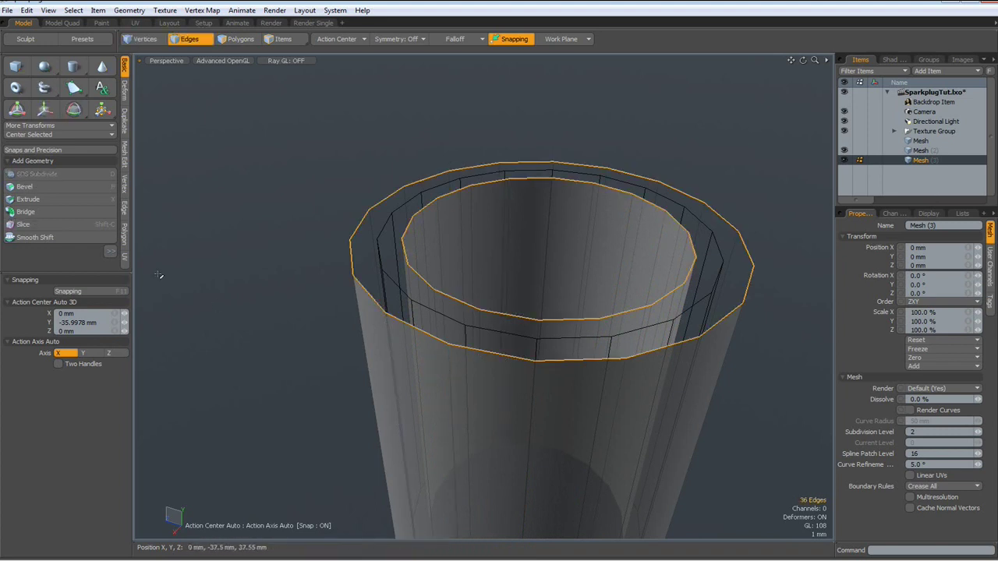
click(87, 210)
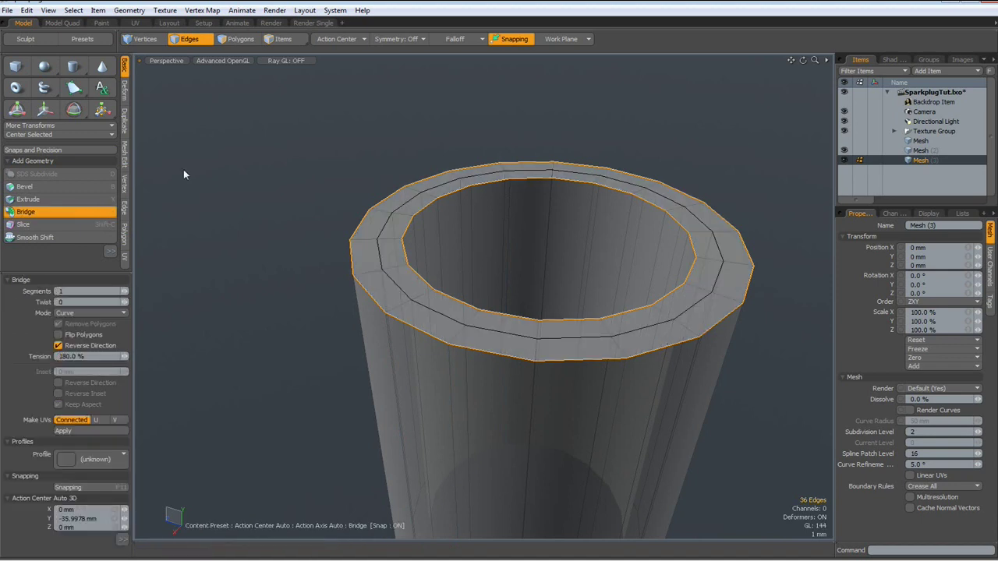
key(space)
Select all polygons of the inner and outer guide walls and delete them, keeping only the bridged ring.
alt+drag(283, 383, 240, 386)
key(3)
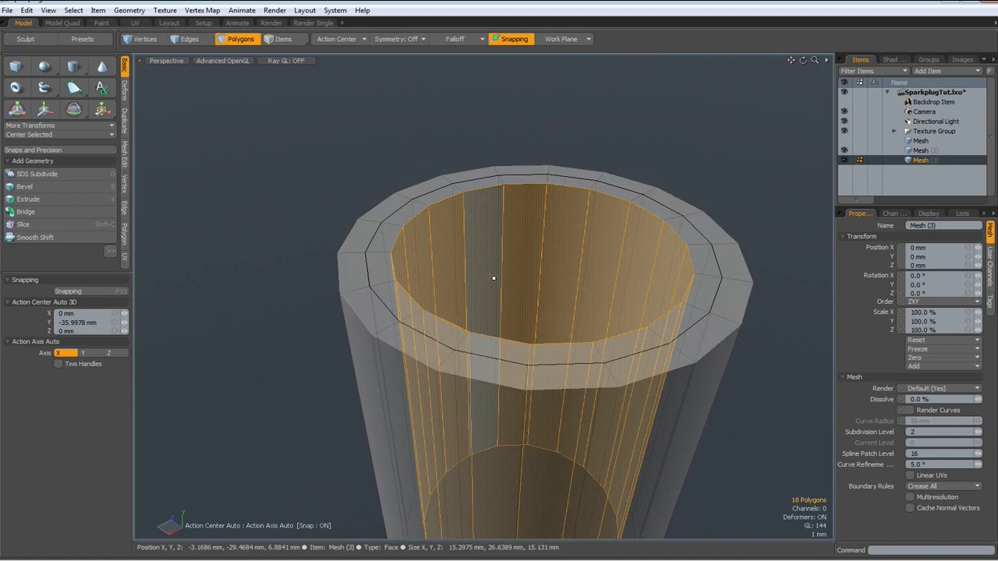
drag(478, 278, 561, 261)
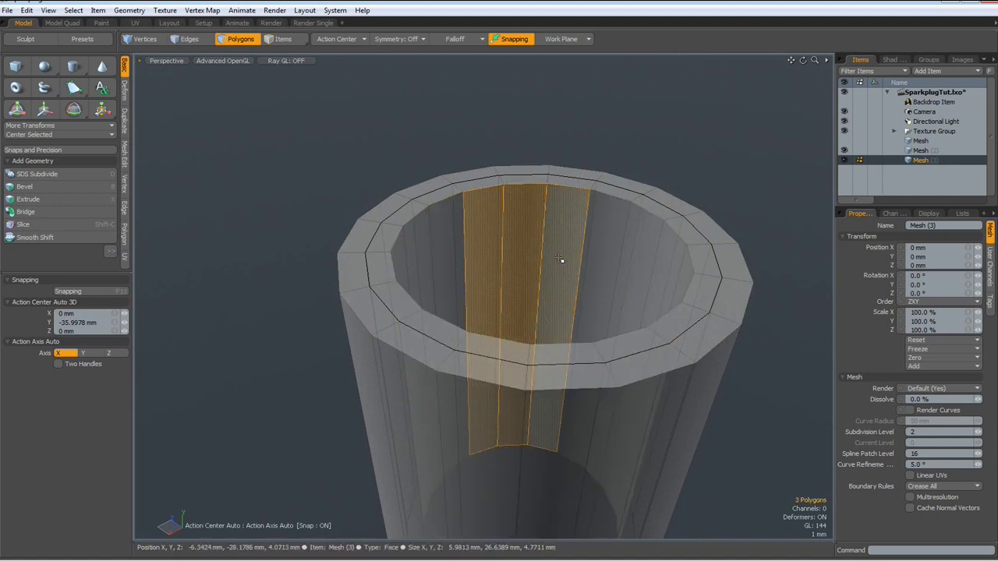
key(l)
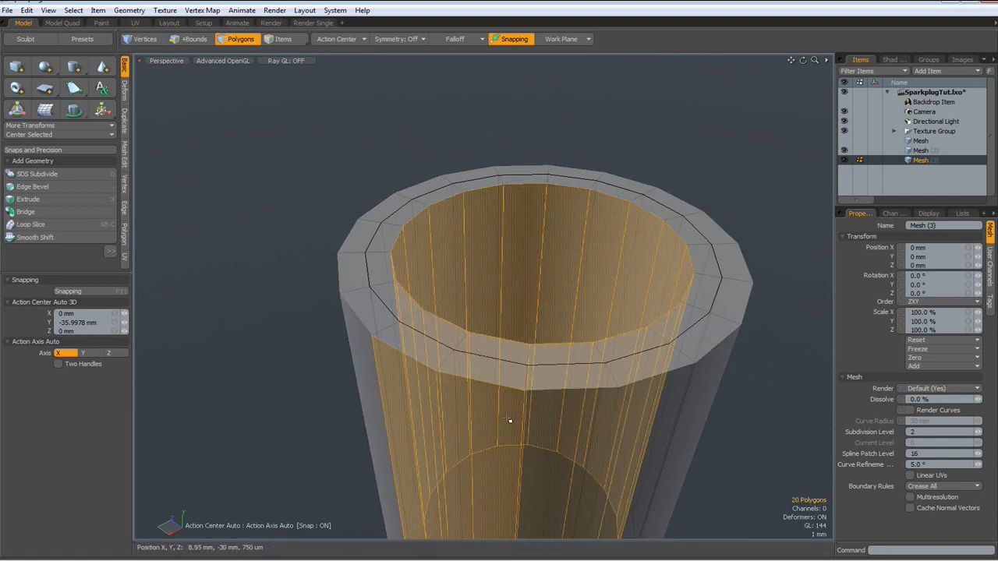
key(bracketright)
key(Delete)
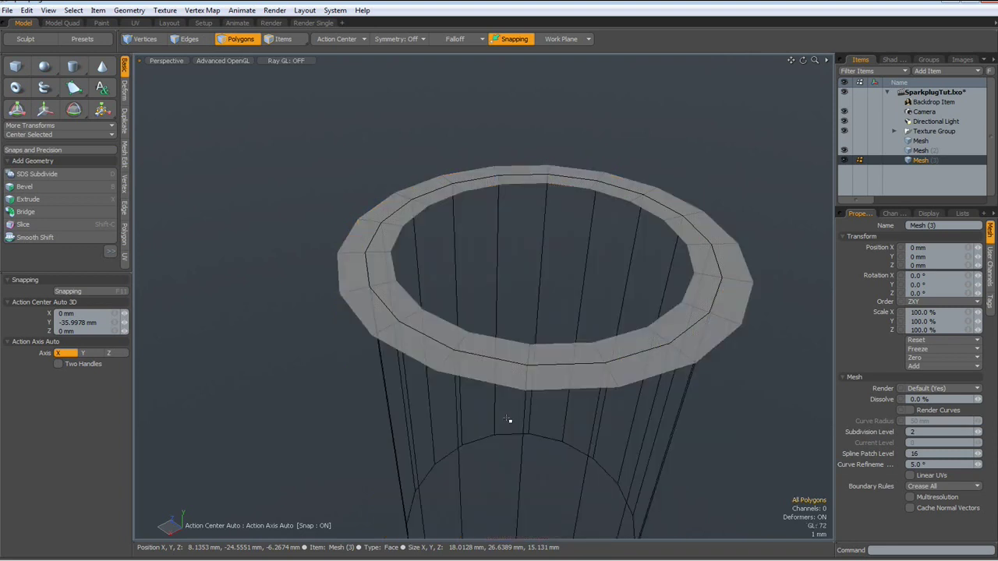
Select the whole bridged ring and move it down 650 um along Y.
double_click(549, 378)
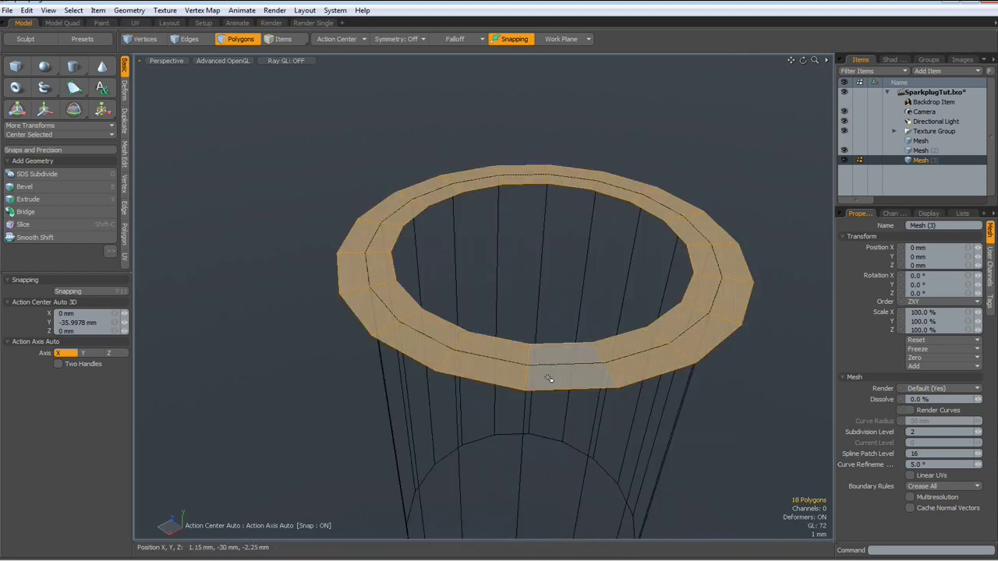
key(w)
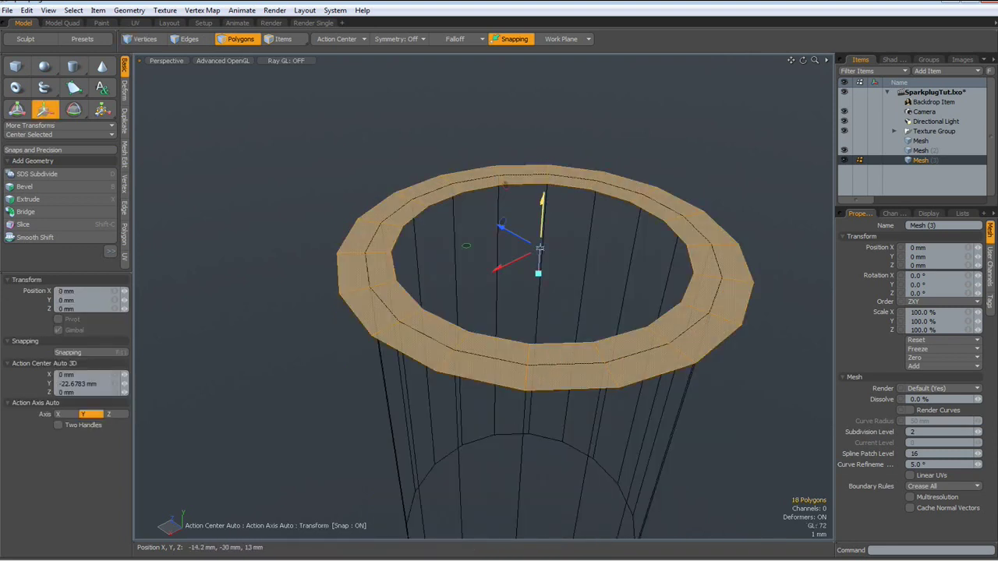
drag(541, 236, 539, 250)
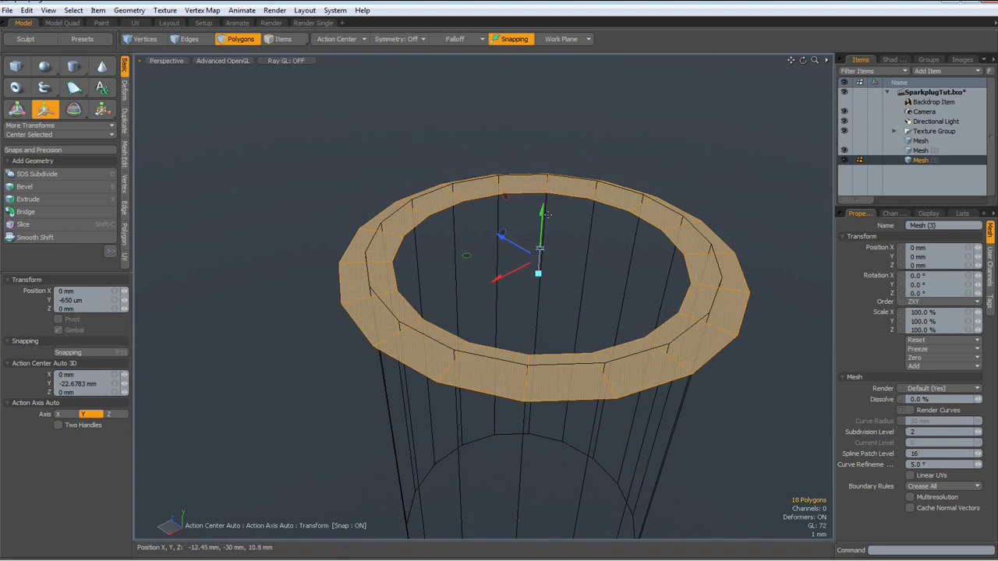
key(space)
Delete all the ring's polygons except a single one at the far side of the rim.
click(570, 189)
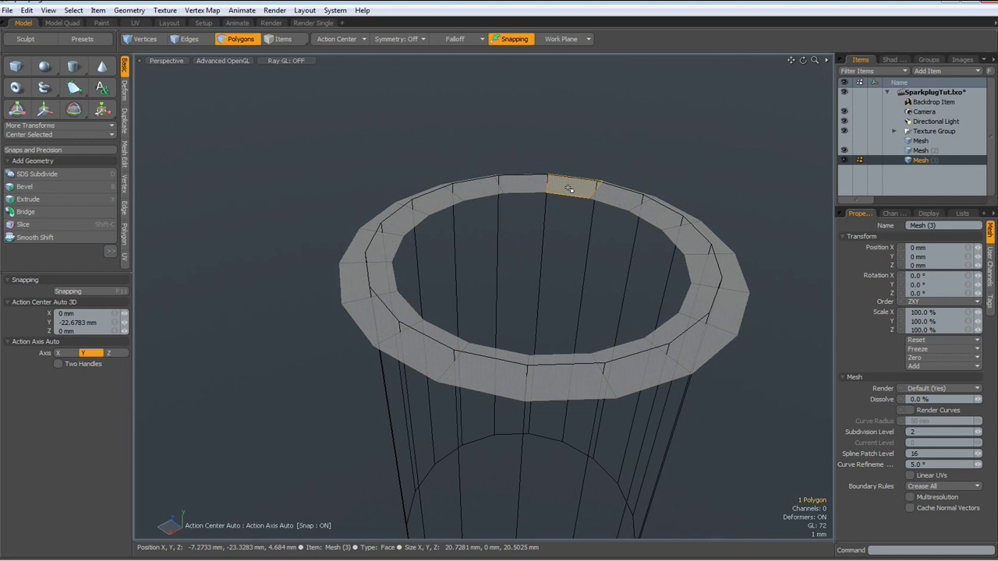
double_click(569, 189)
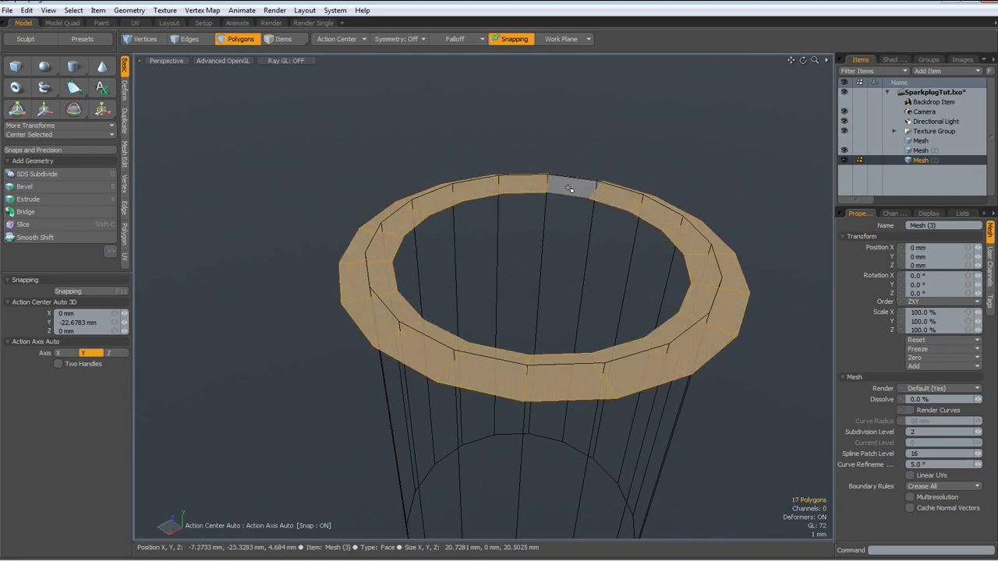
key(Delete)
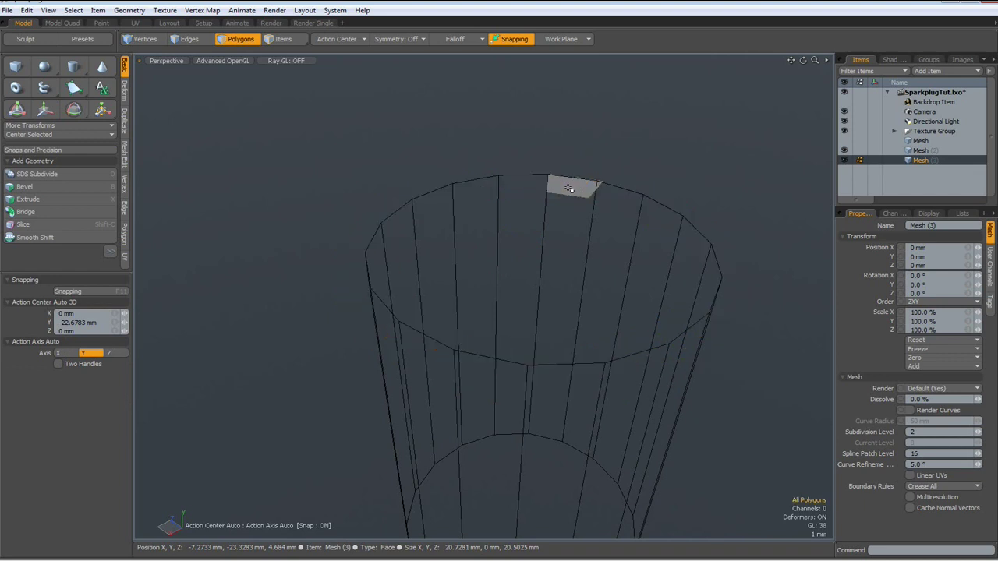
Extrude the remaining ring polygon 1.7 mm downward along Y into a small block.
click(569, 189)
key(shift+x)
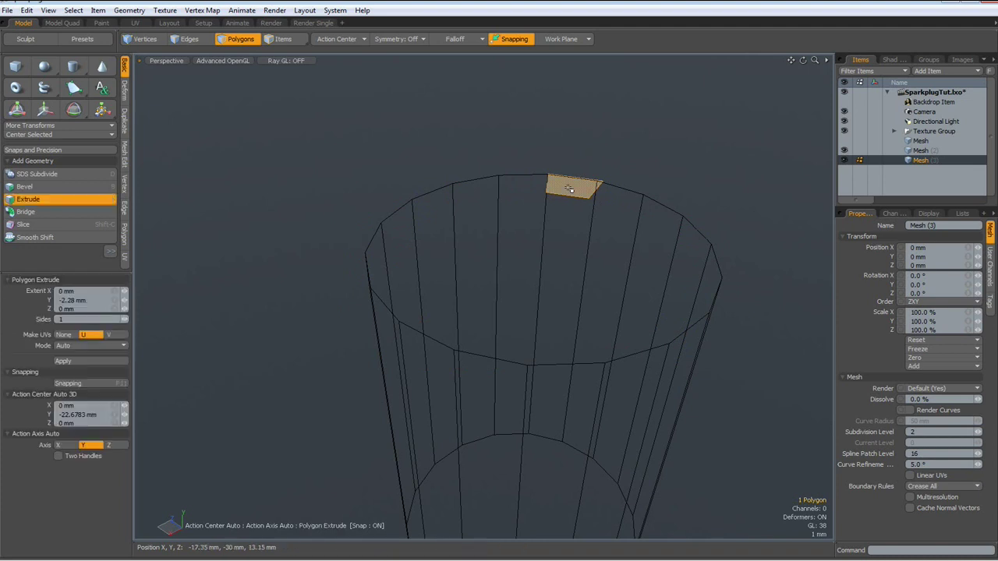
scroll(568, 189, up, 4)
alt+drag(584, 254, 548, 219)
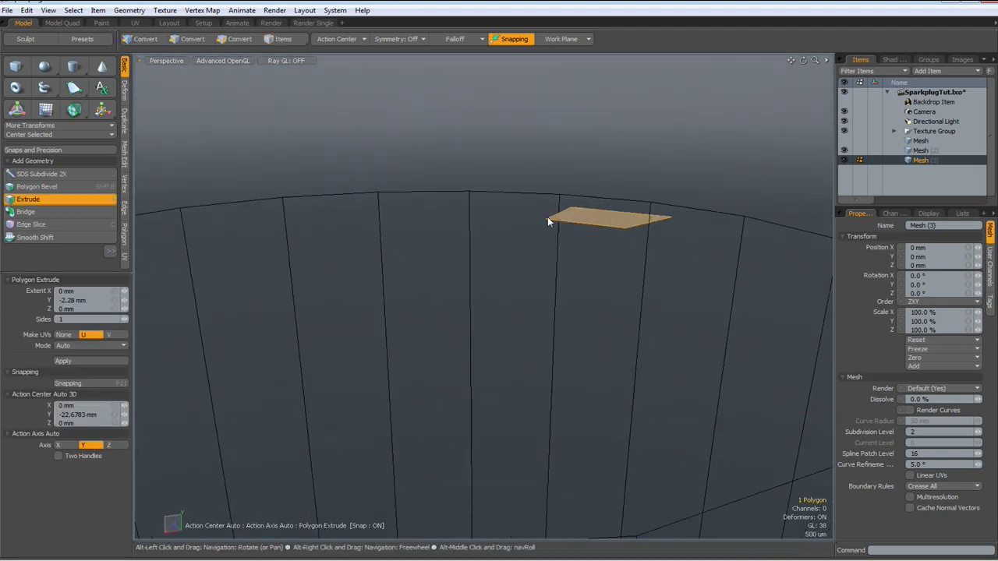
click(599, 252)
ctrl+drag(604, 172, 604, 180)
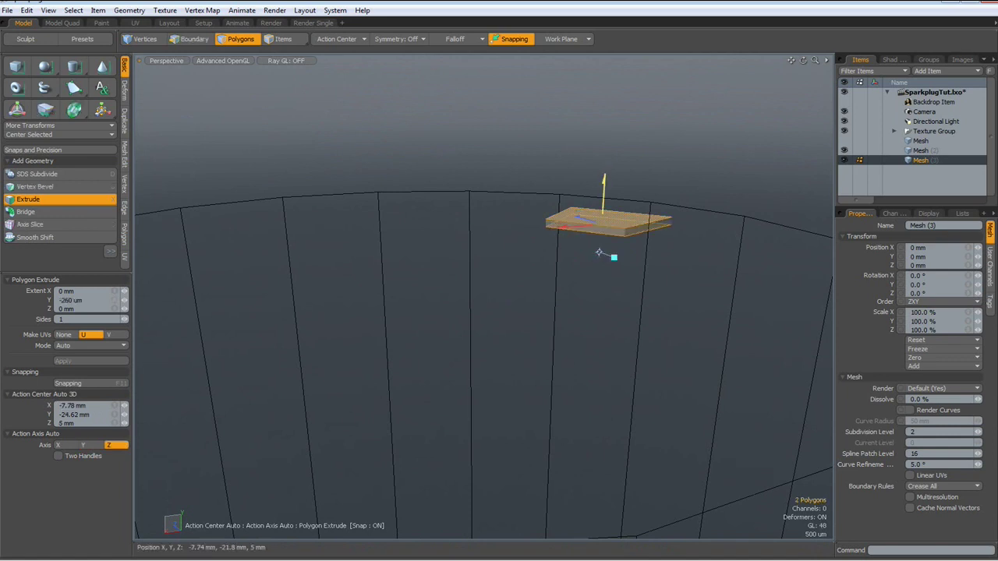
drag(598, 252, 601, 223)
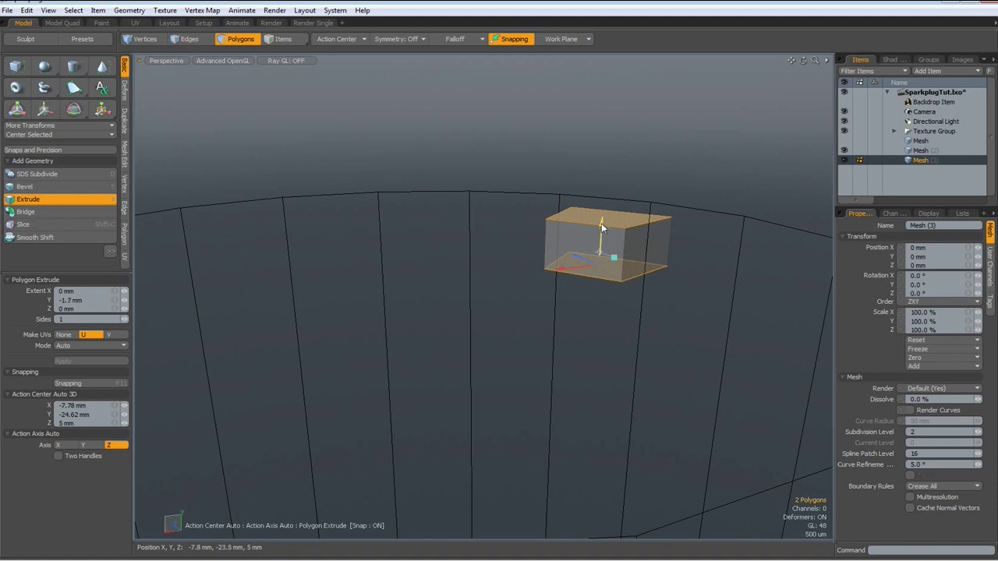
key(space)
Delete all faces of the small block except one vertical end face for use as the thread profile.
click(651, 255)
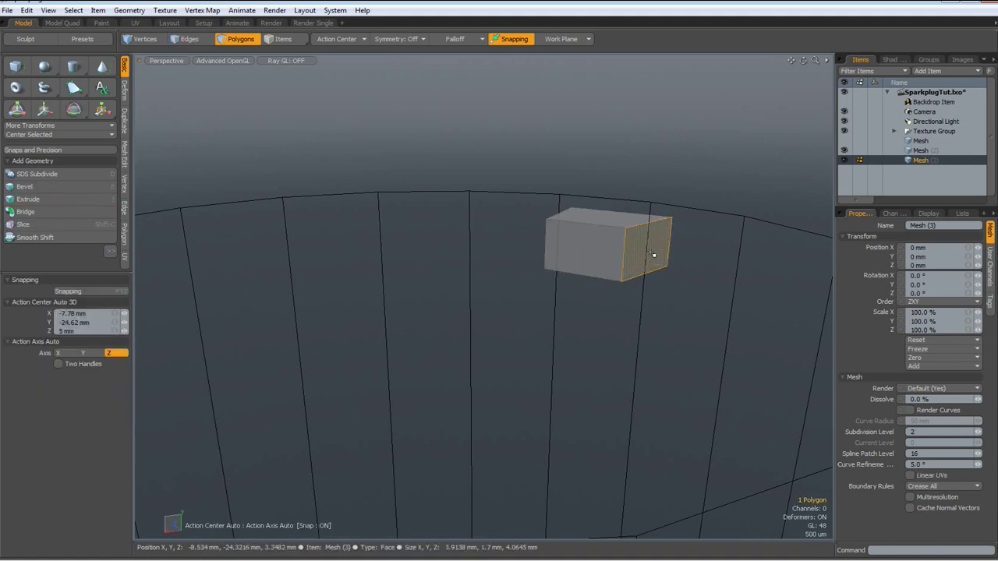
double_click(653, 255)
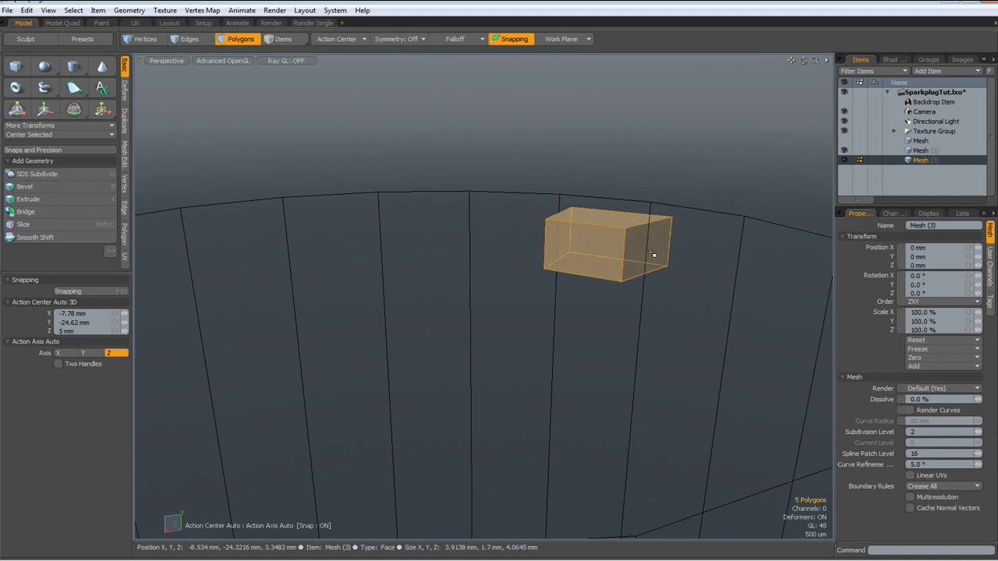
key(Delete)
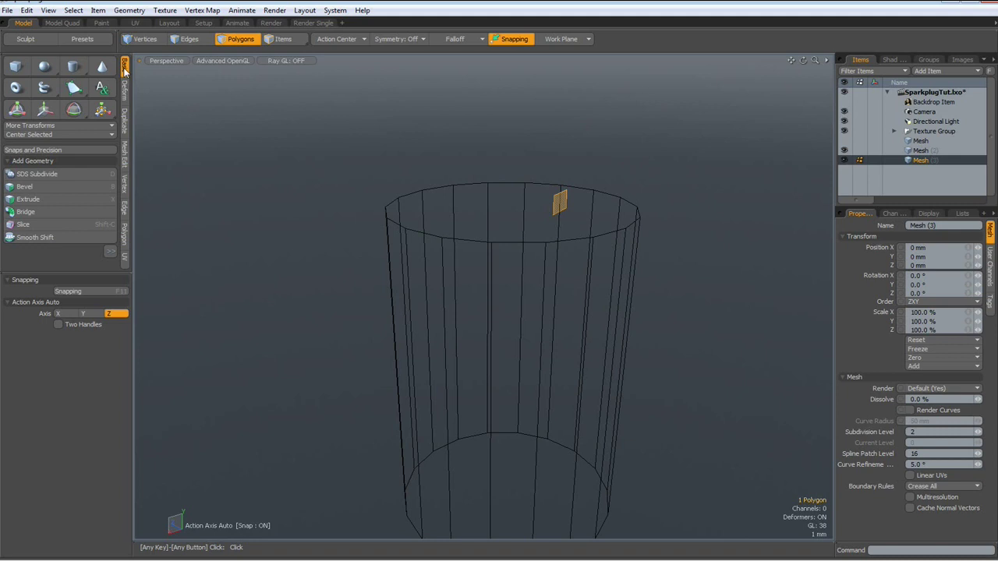
Set up a Radial Sweep of the thread profile polygon with its offset set to 0 mm.
click(124, 121)
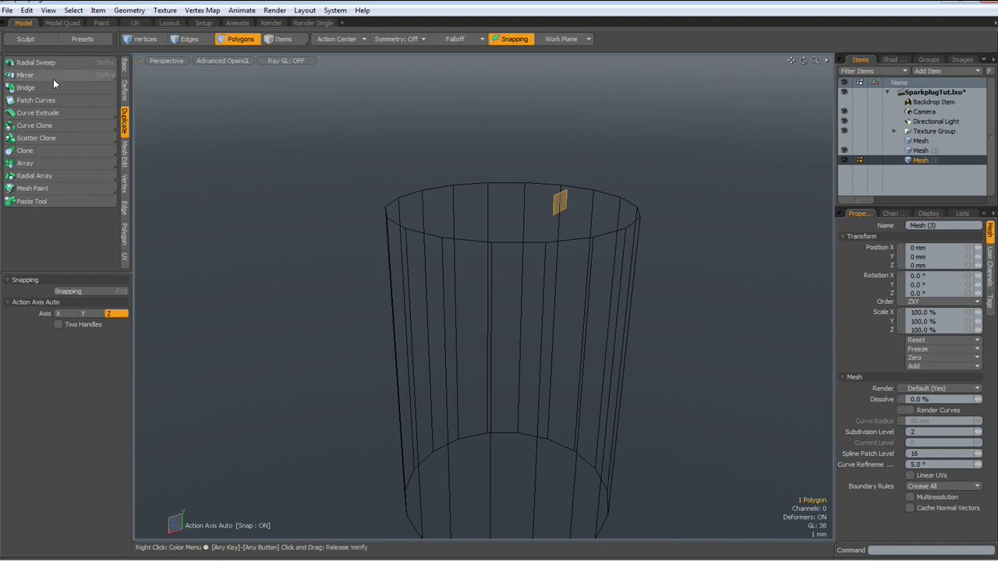
click(40, 61)
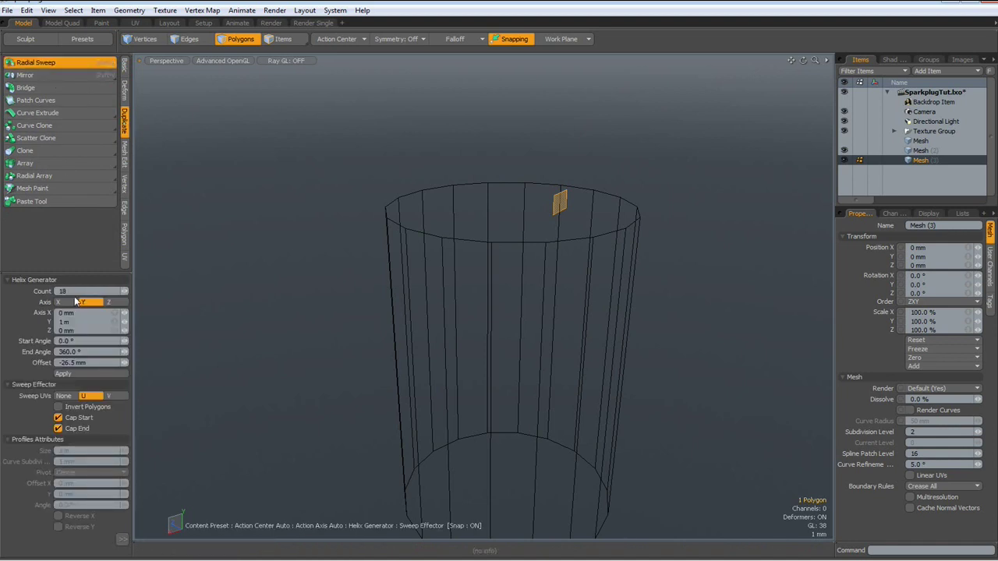
click(93, 363)
text(0)
key(Return)
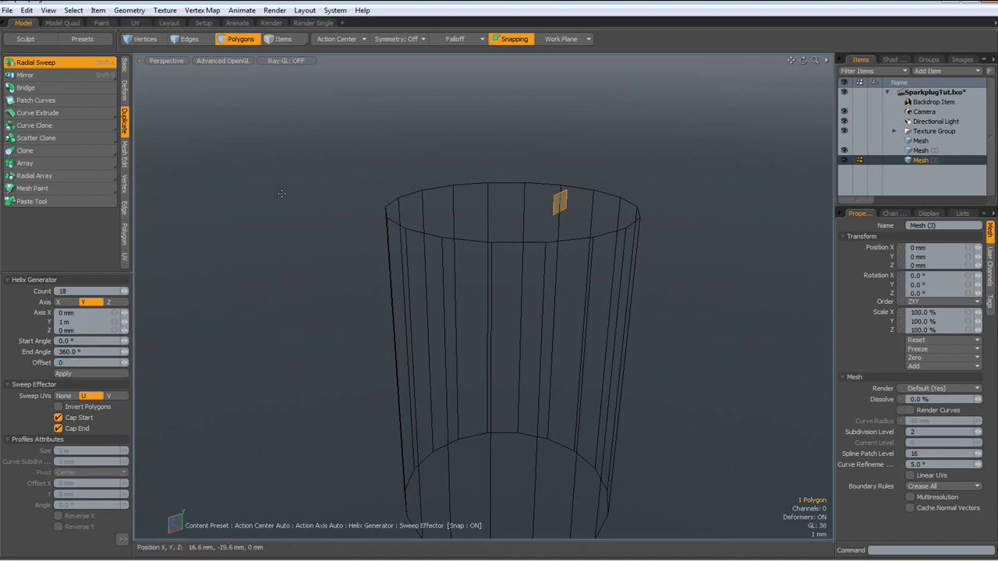
Set the action center to Origin and sweep the profile around the Y axis.
click(337, 42)
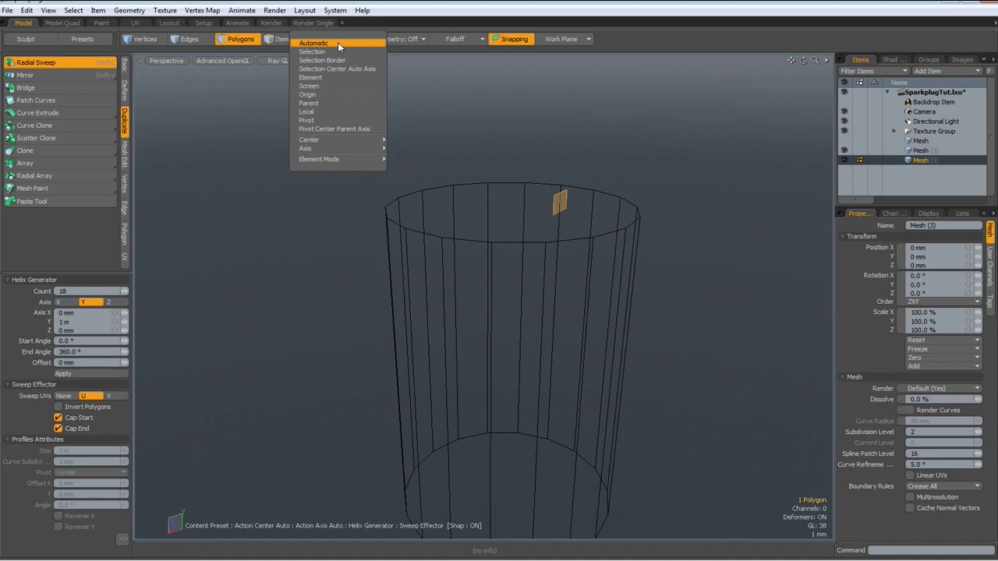
click(321, 94)
click(307, 285)
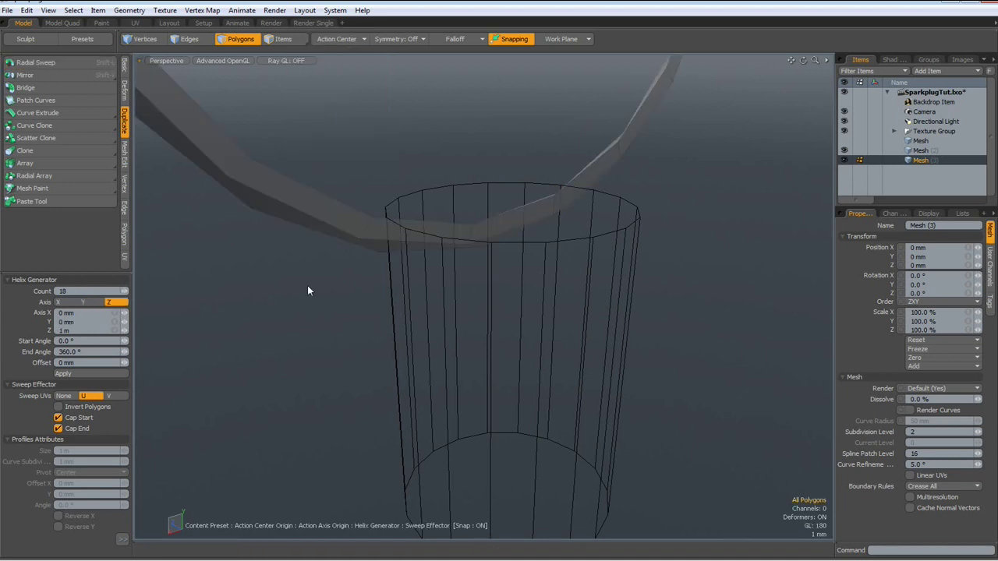
click(82, 303)
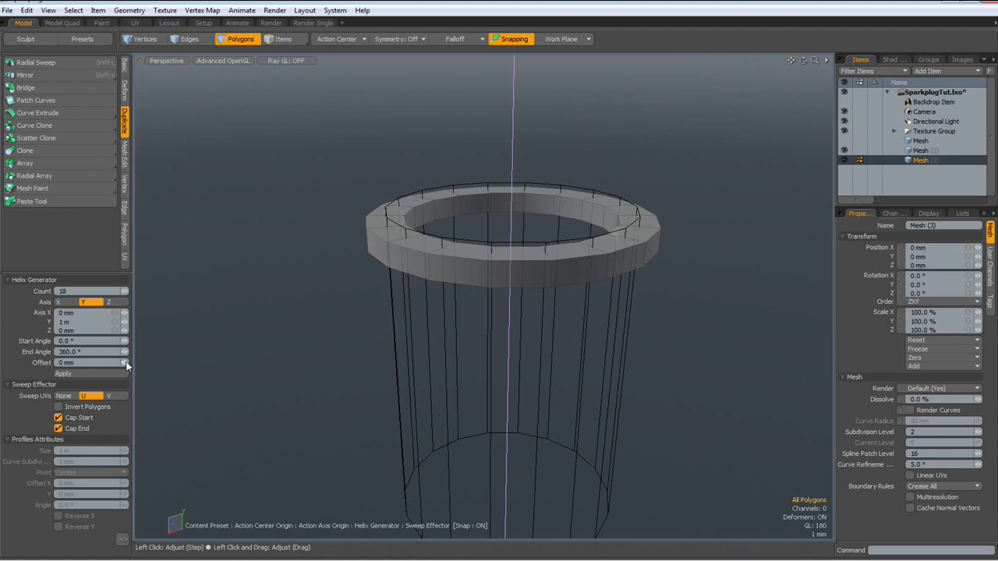
Set the helix offset to -2.1 mm and the end angle to -360°, with polygons inverted.
mouse_move(126, 366)
mouse_down()
mouse_move(156, 365)
mouse_move(118, 365)
mouse_move(127, 366)
mouse_up()
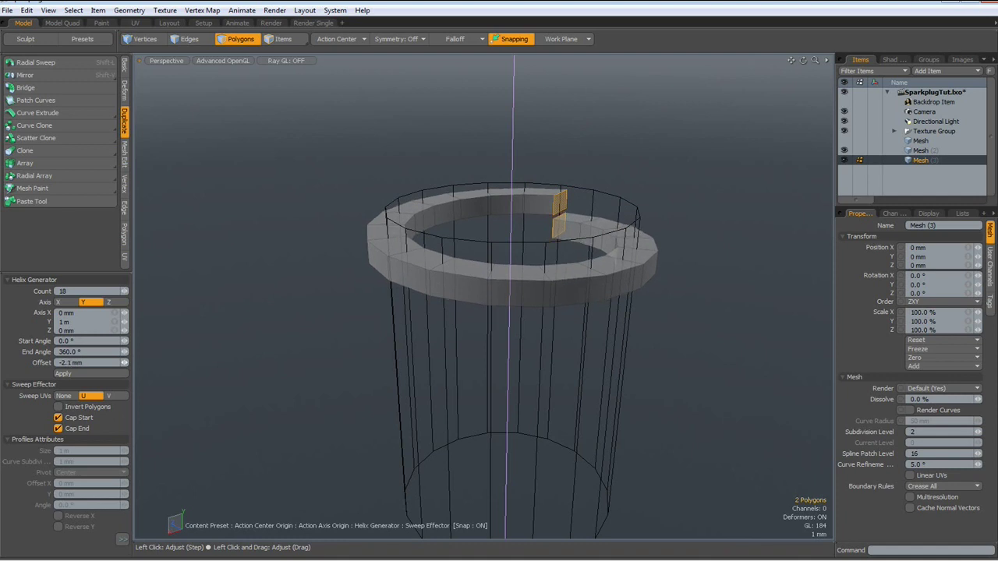
click(90, 353)
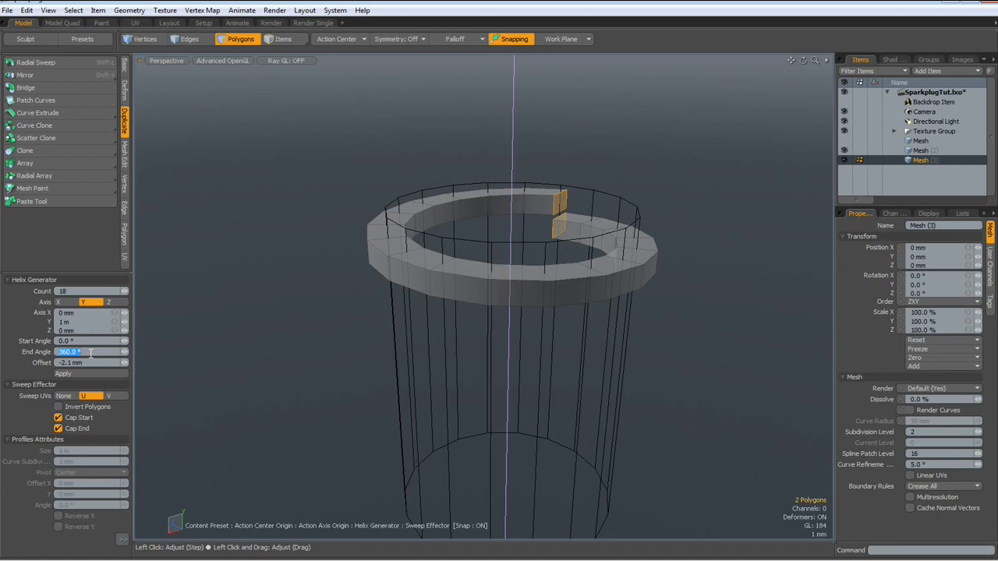
text(-360)
key(Return)
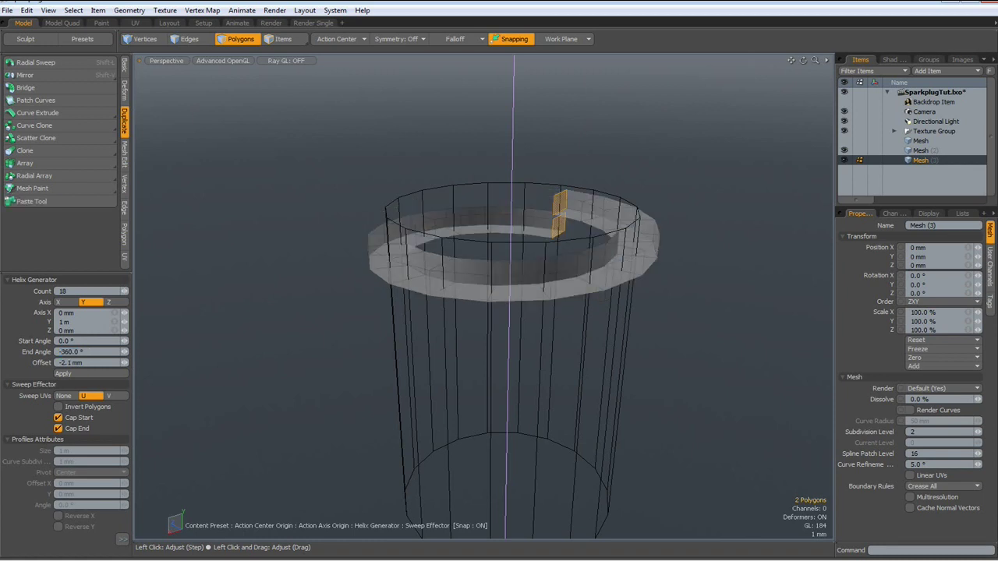
click(79, 409)
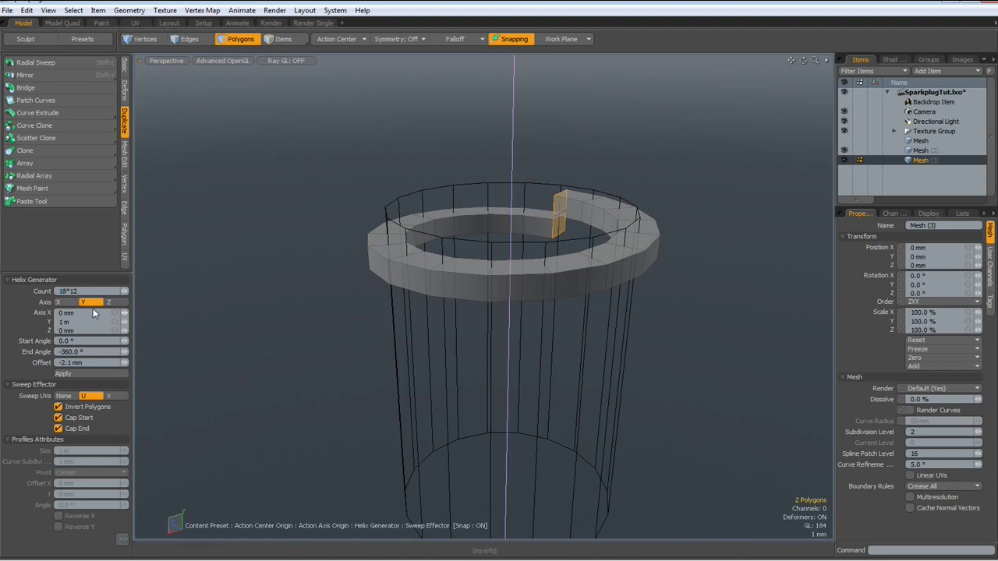
Extend the helix to twelve turns with a count of 216, end angle -4320° and offset -25.2 mm.
click(90, 352)
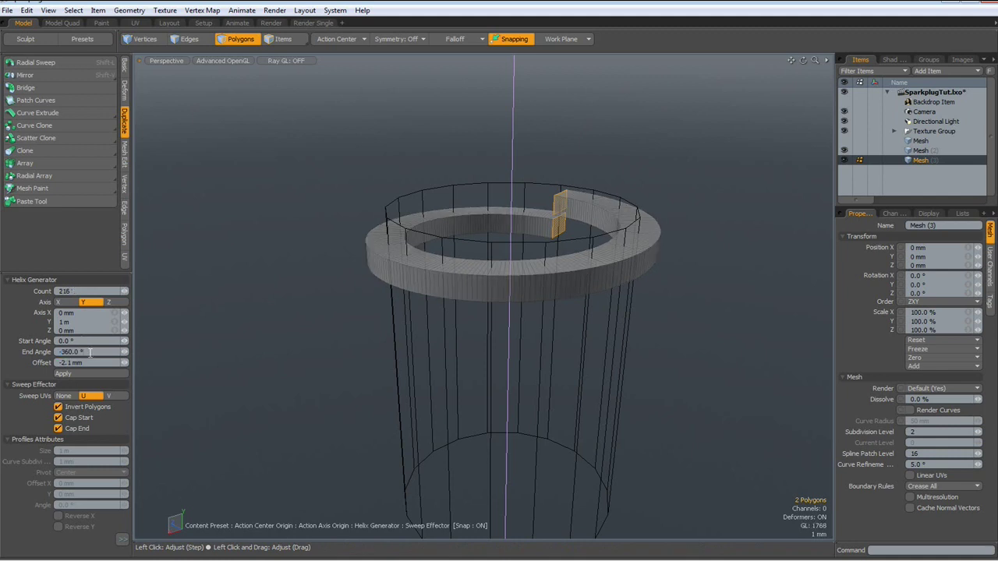
text(*12)
key(Return)
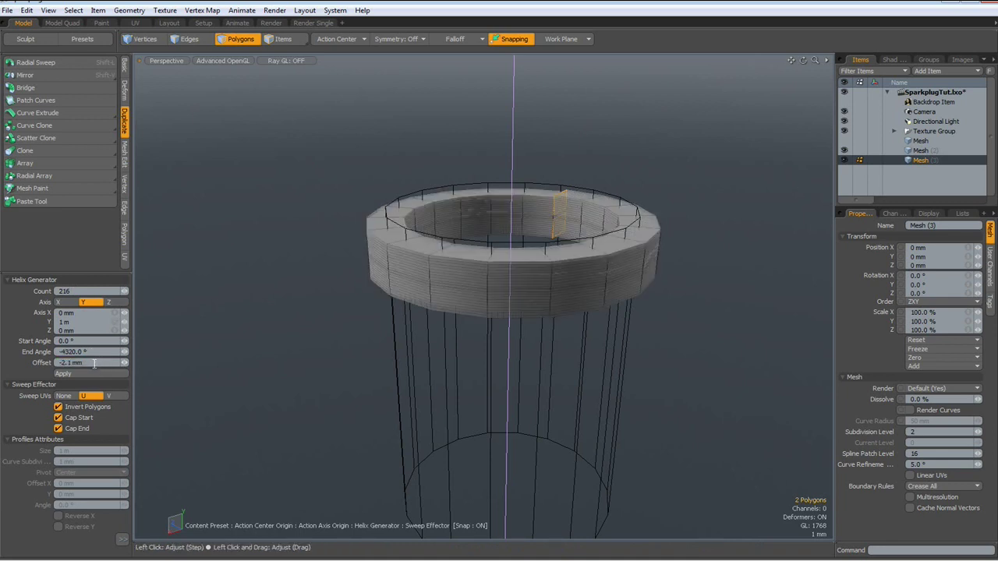
click(93, 362)
text(*12)
key(Return)
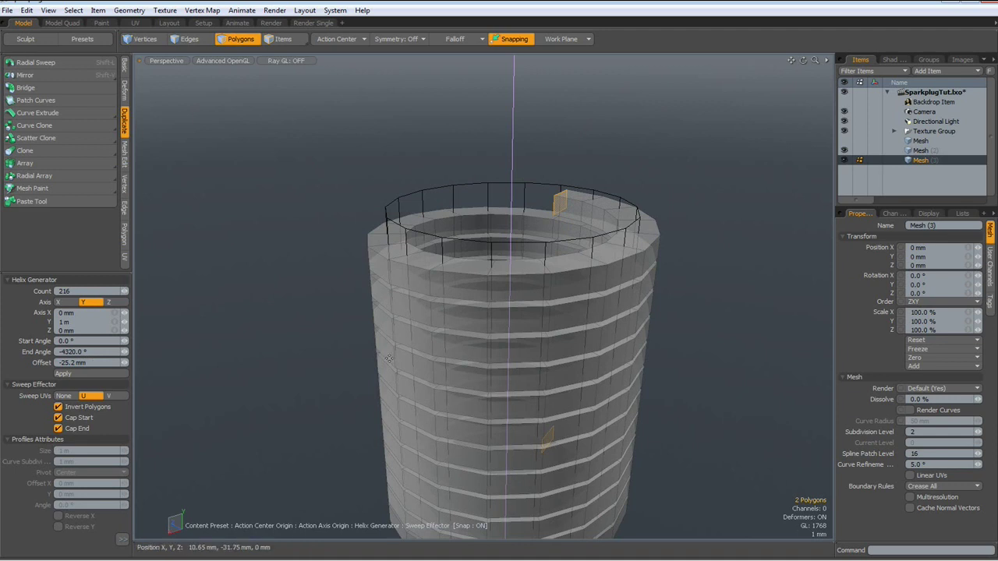
Drop the thread sweep, clear the polygon selection and remove the Helix Generator from the tool pipeline.
key(KP_2)
scroll(389, 359, down, 2)
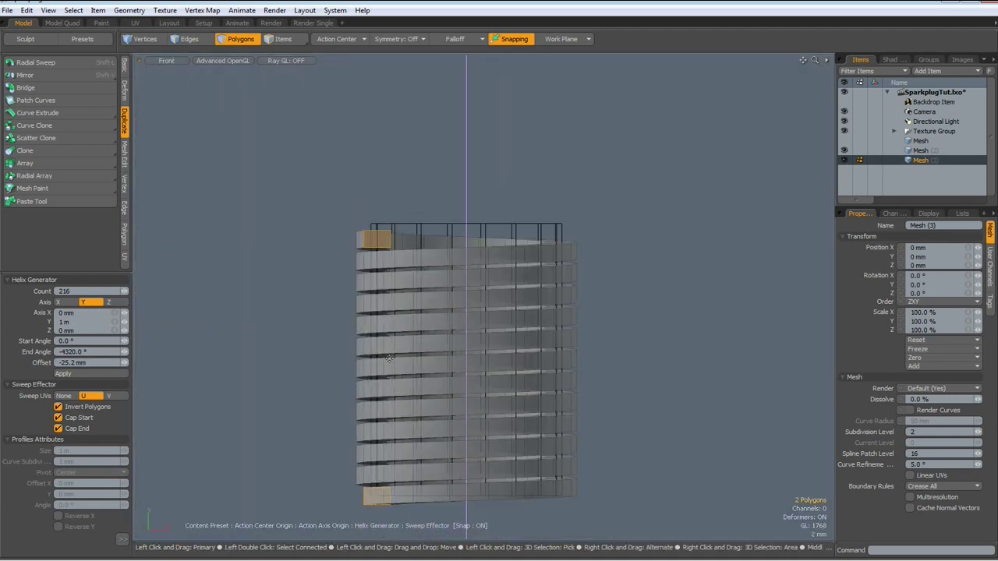
alt+drag(407, 405, 402, 375)
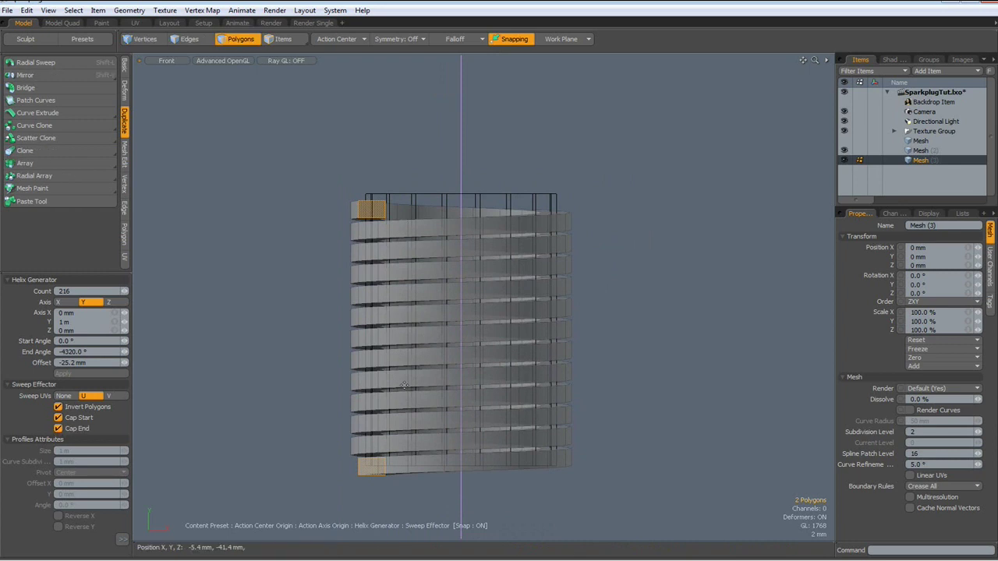
key(q)
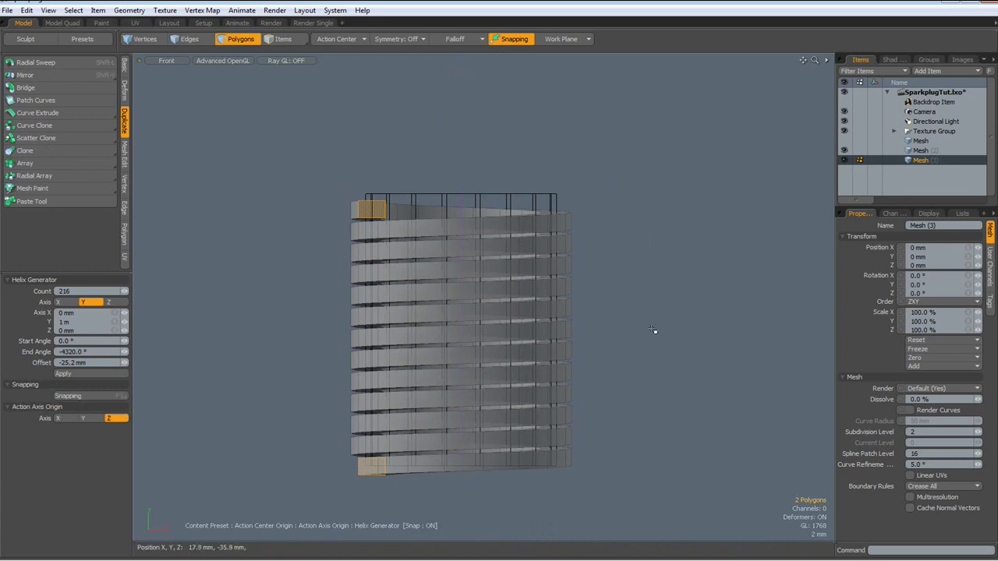
click(653, 331)
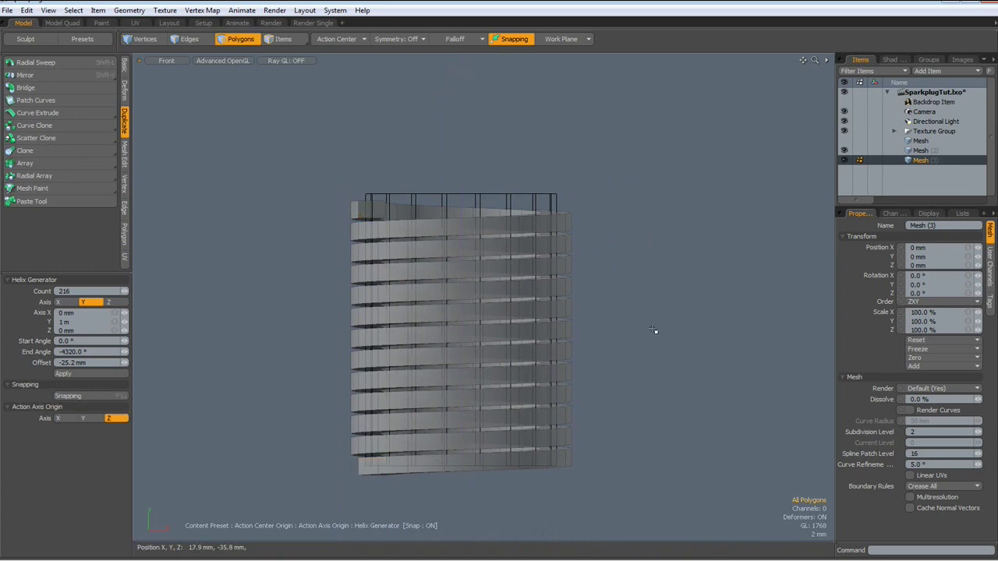
click(959, 214)
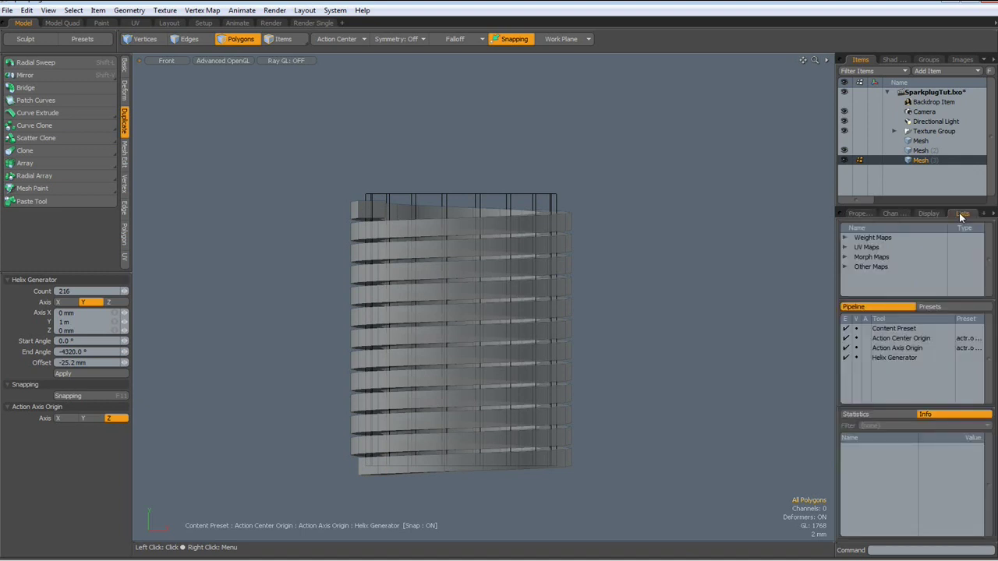
right_click(896, 359)
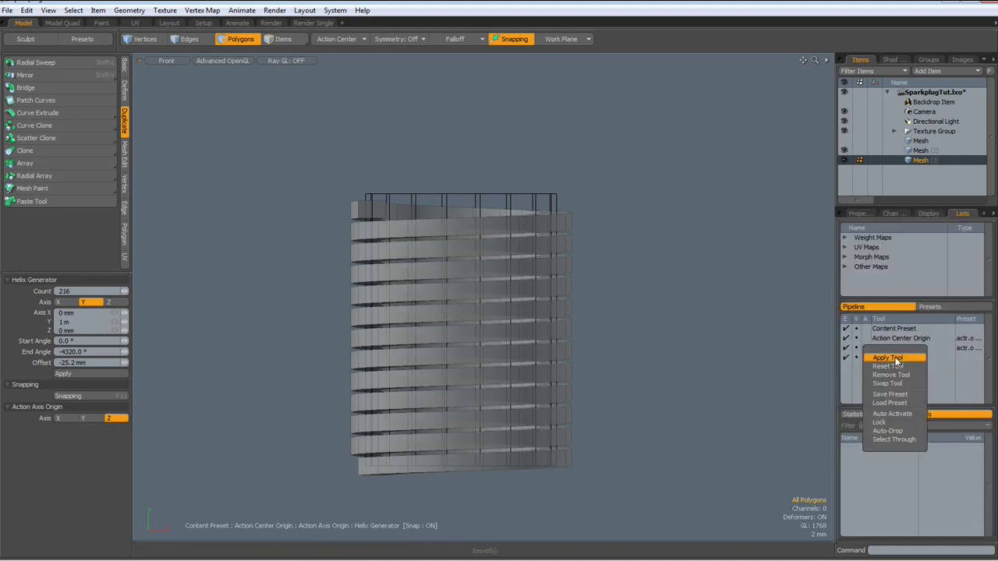
click(895, 359)
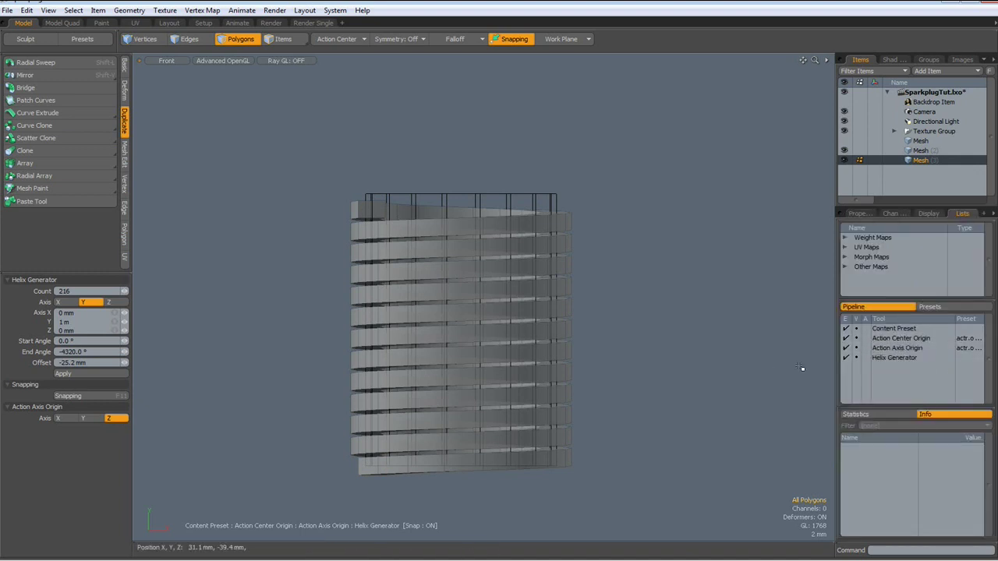
right_click(896, 355)
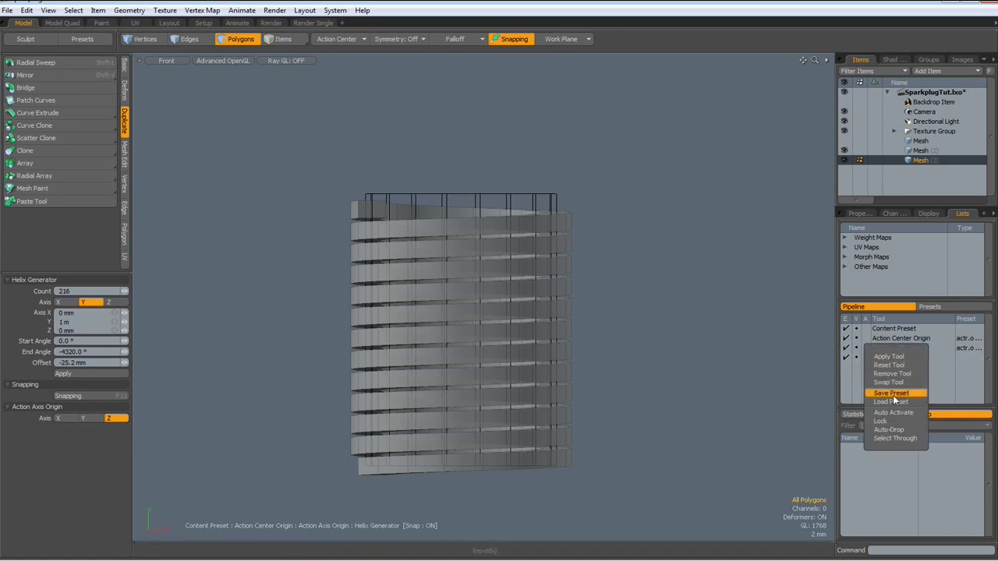
click(895, 374)
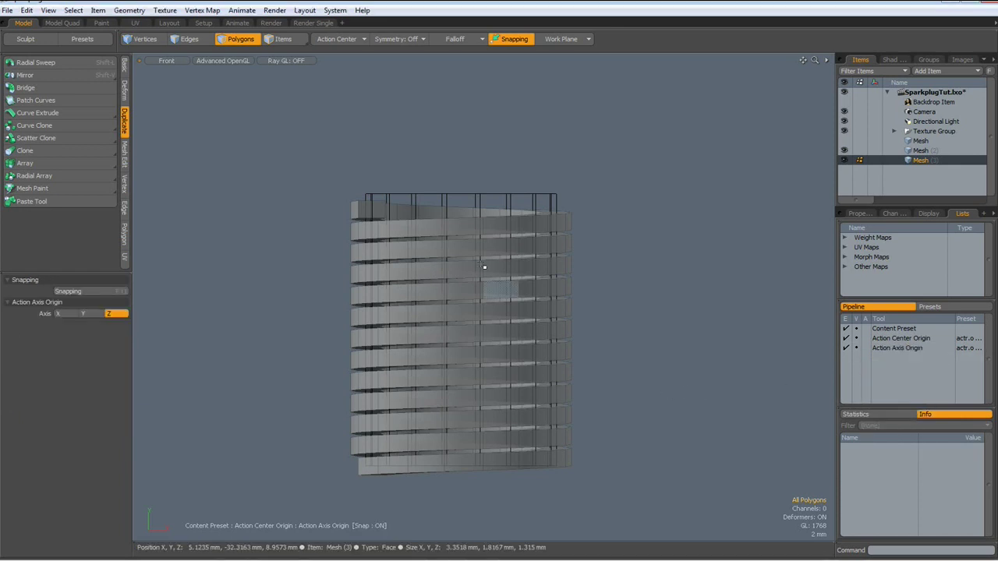
Select the whole thread and scale it to about 91.5% in Y with the action center set to Automatic.
double_click(462, 232)
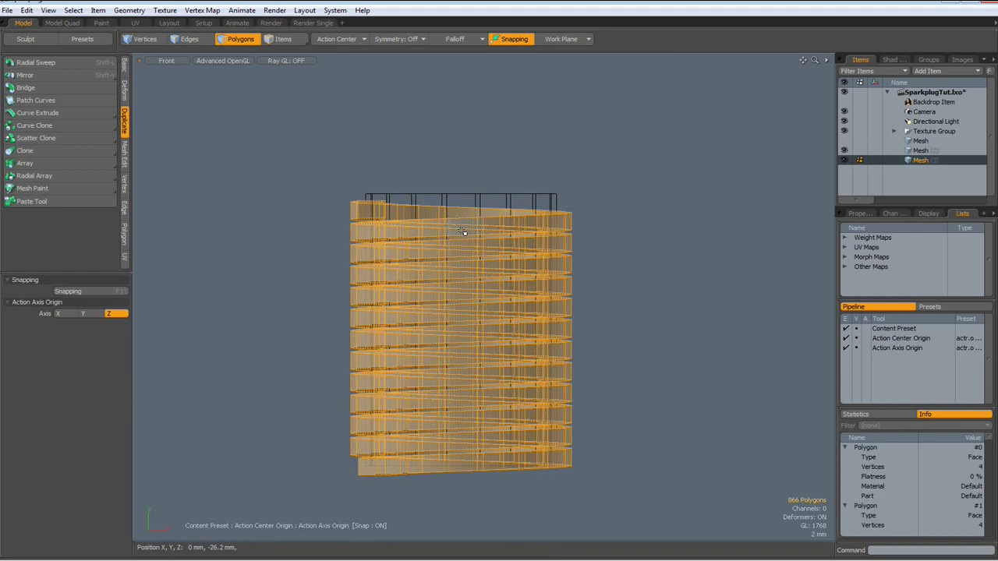
key(r)
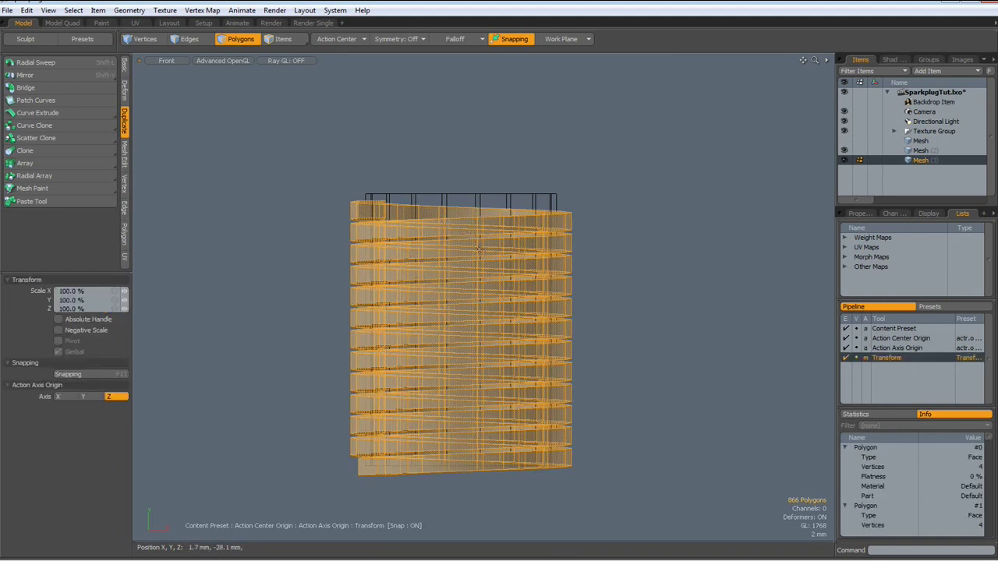
scroll(480, 248, down, 3)
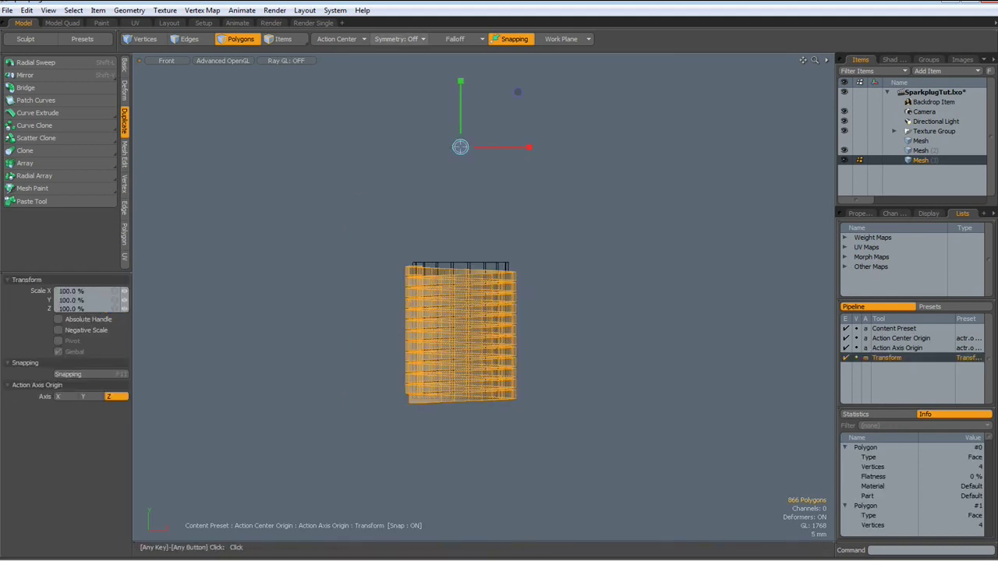
click(339, 38)
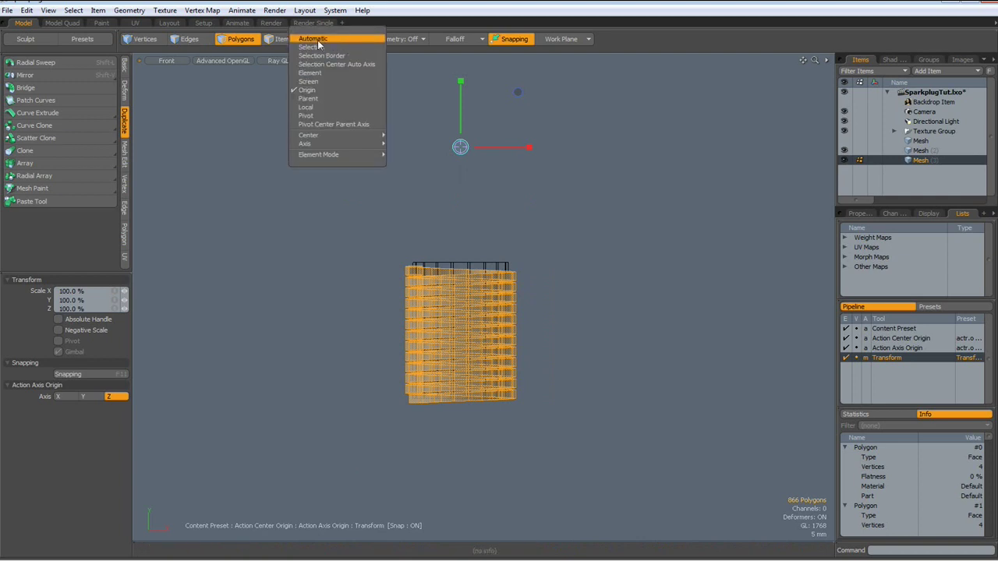
click(318, 42)
scroll(458, 260, up, 2)
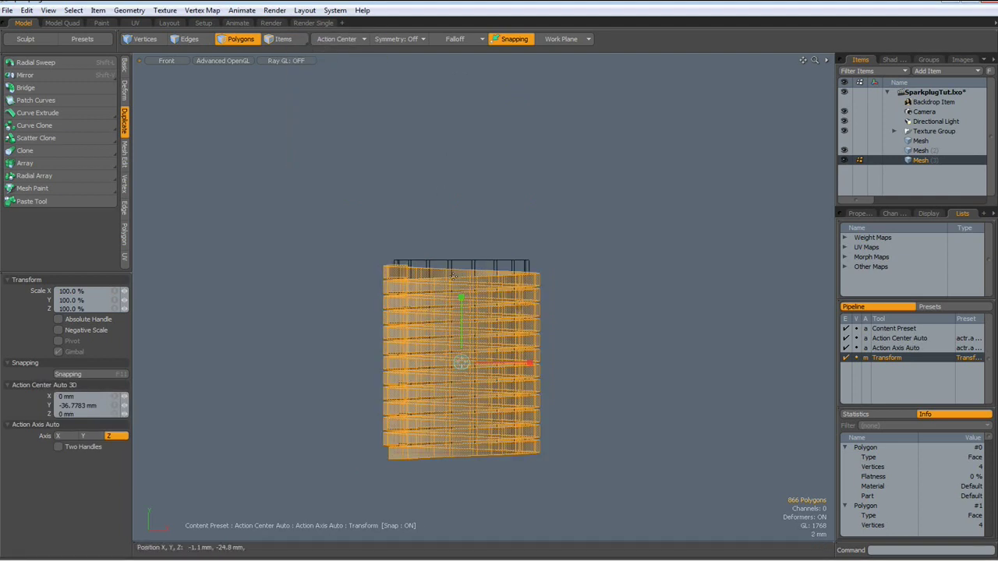
drag(458, 298, 461, 302)
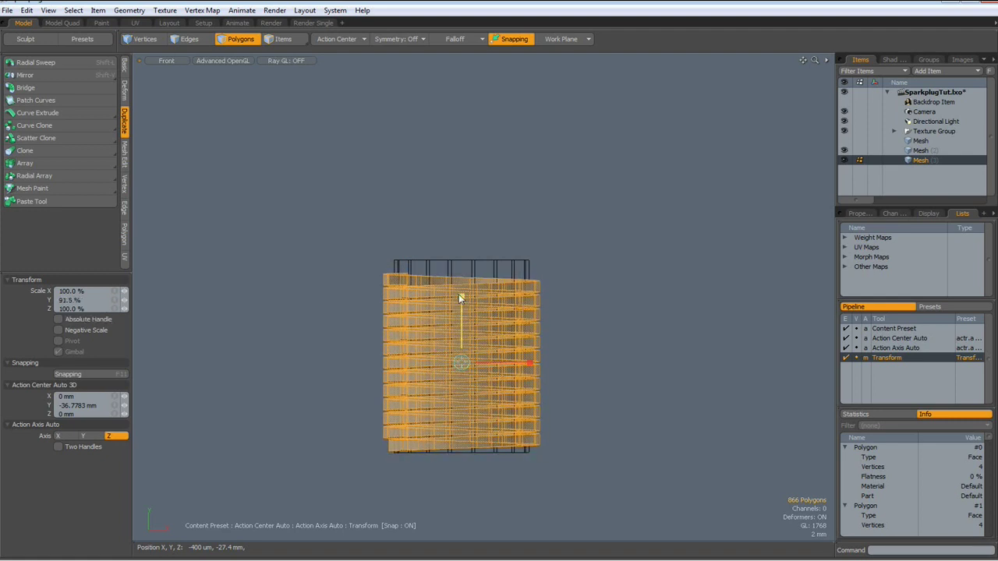
Move the scaled thread up 1 mm along Y so it sits centered on the cylinder.
key(w)
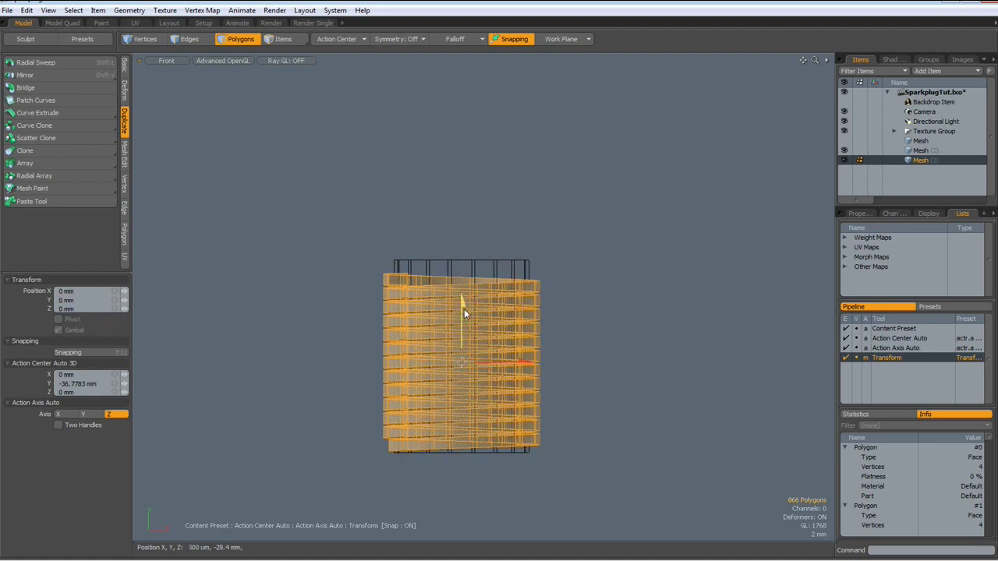
drag(463, 308, 463, 296)
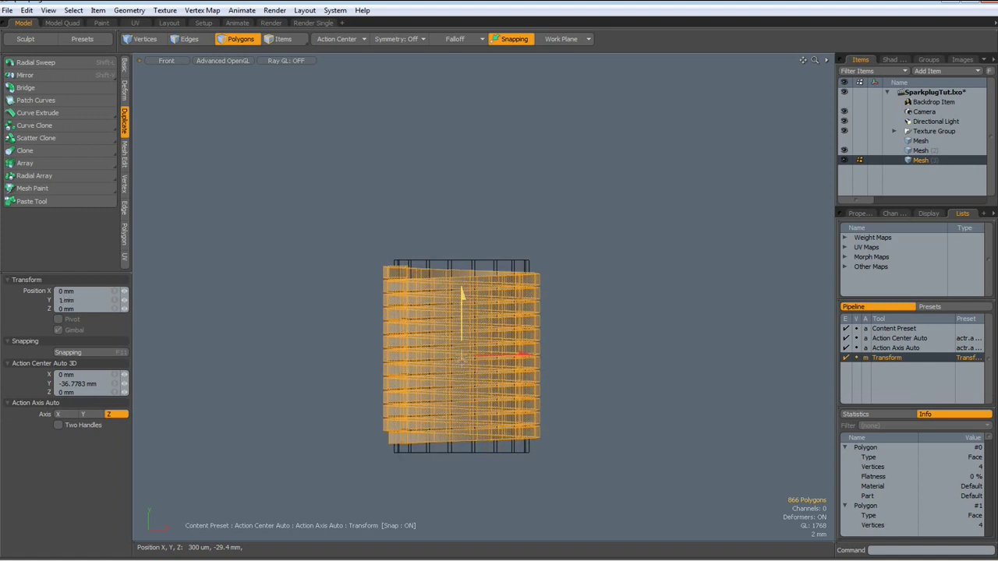
key(space)
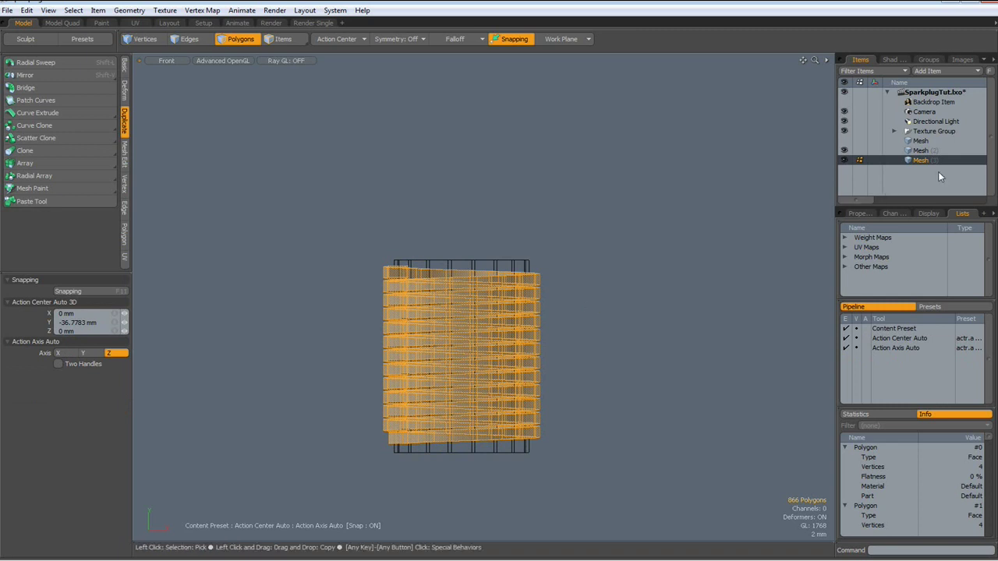
Stencil the background thread onto the cylinder mesh using Solid Drill with the Default material.
click(910, 151)
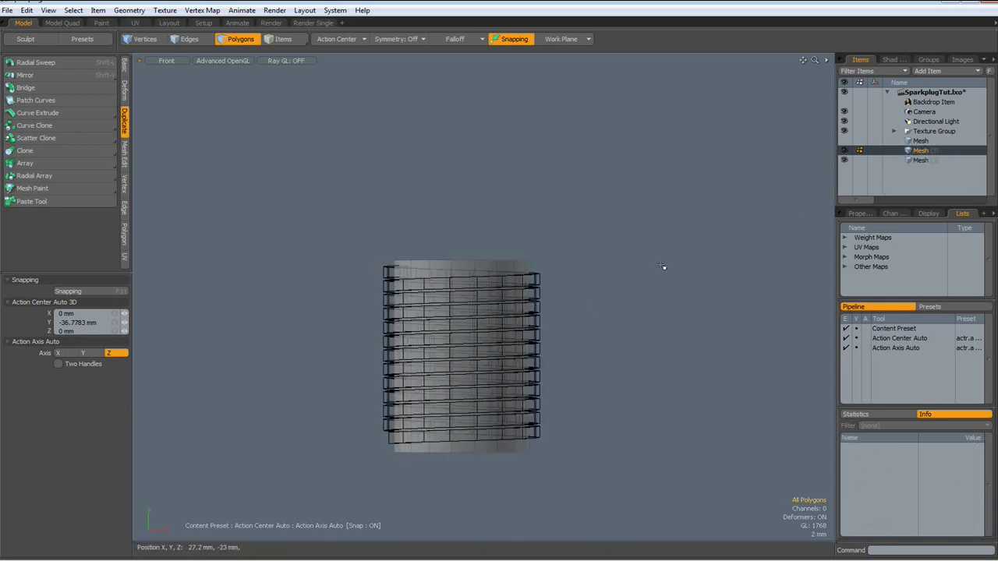
key(ctrl+space)
click(679, 232)
alt+drag(554, 232, 495, 204)
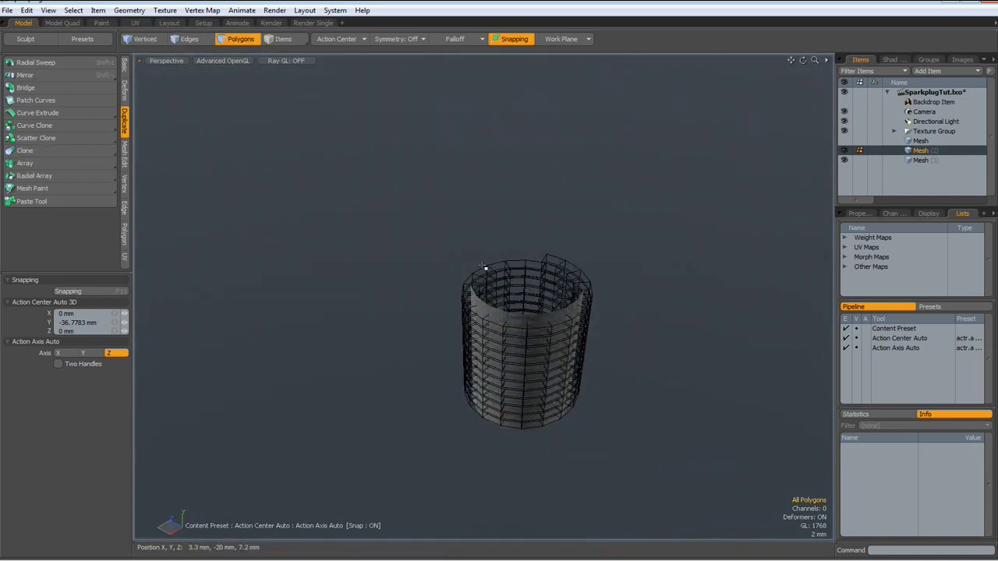
scroll(490, 273, up, 4)
alt+drag(512, 346, 565, 335)
click(137, 11)
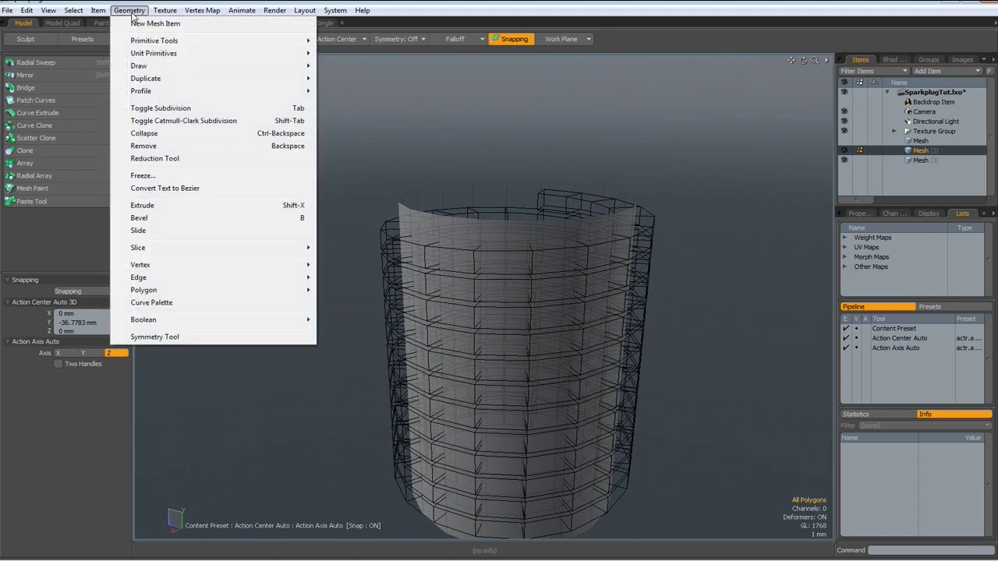
mouse_move(169, 325)
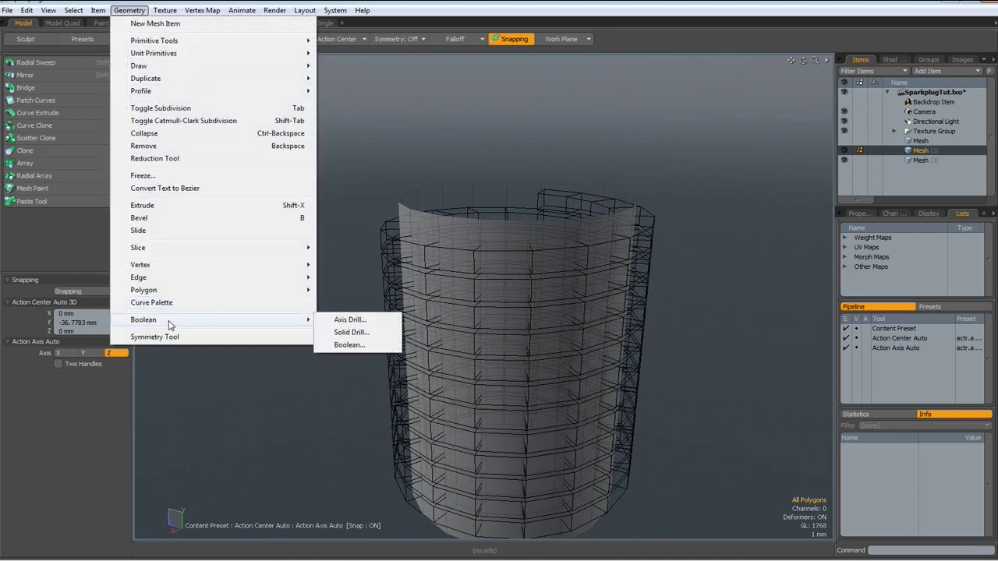
click(360, 333)
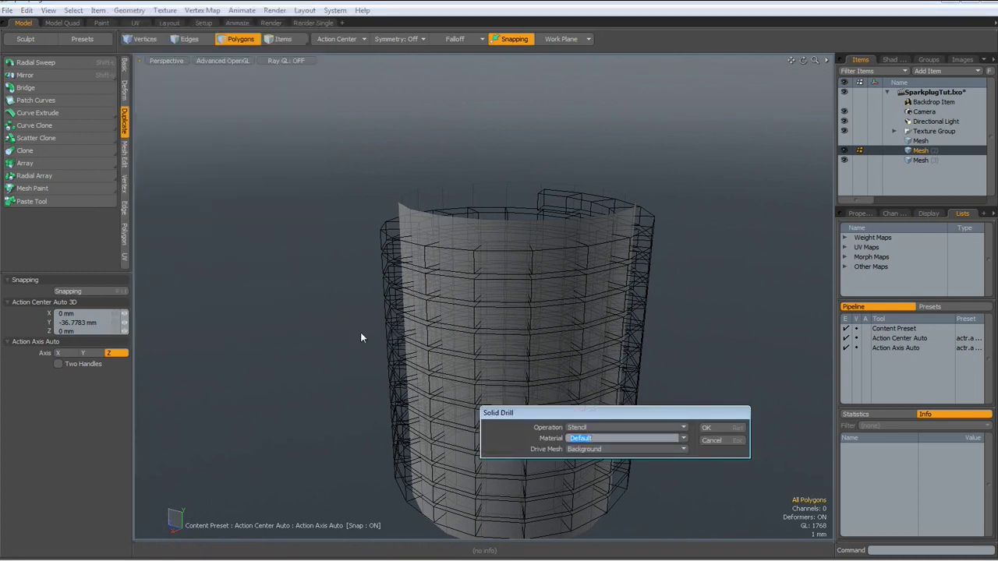
click(706, 428)
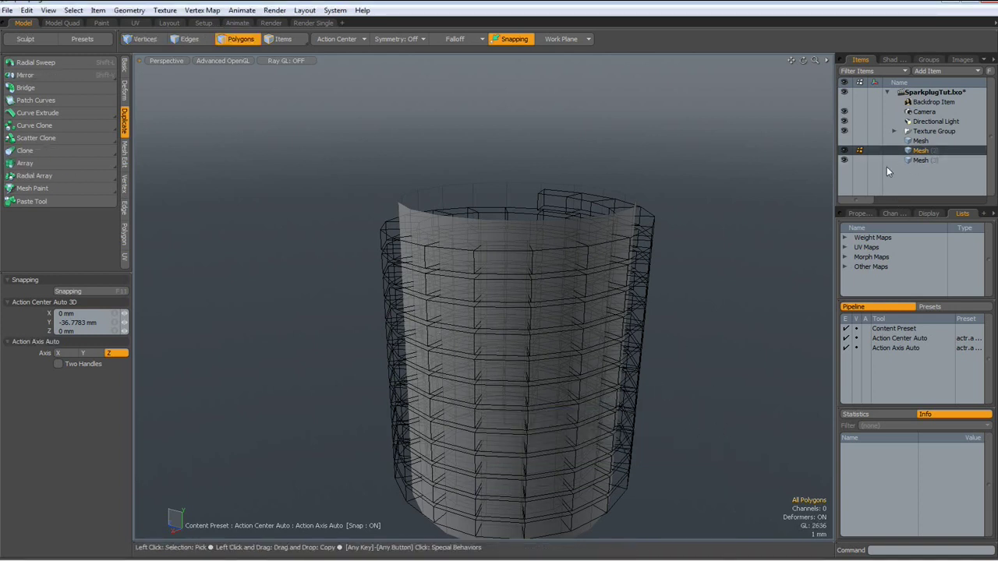
Hide the helical thread mesh and switch back to polygon selection on the cylinder.
click(843, 160)
alt+drag(579, 257, 289, 256)
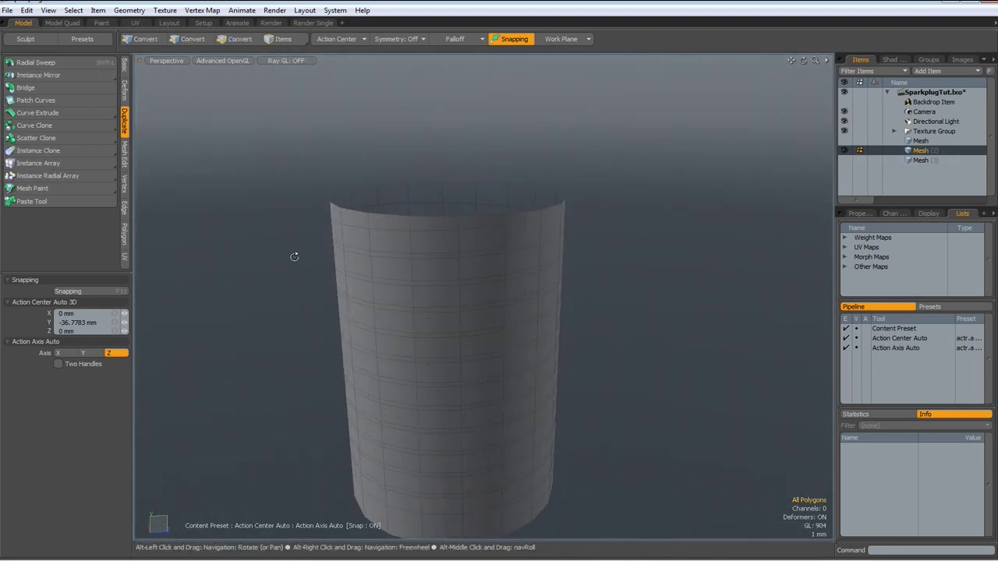
key(3)
alt+drag(395, 336, 285, 296)
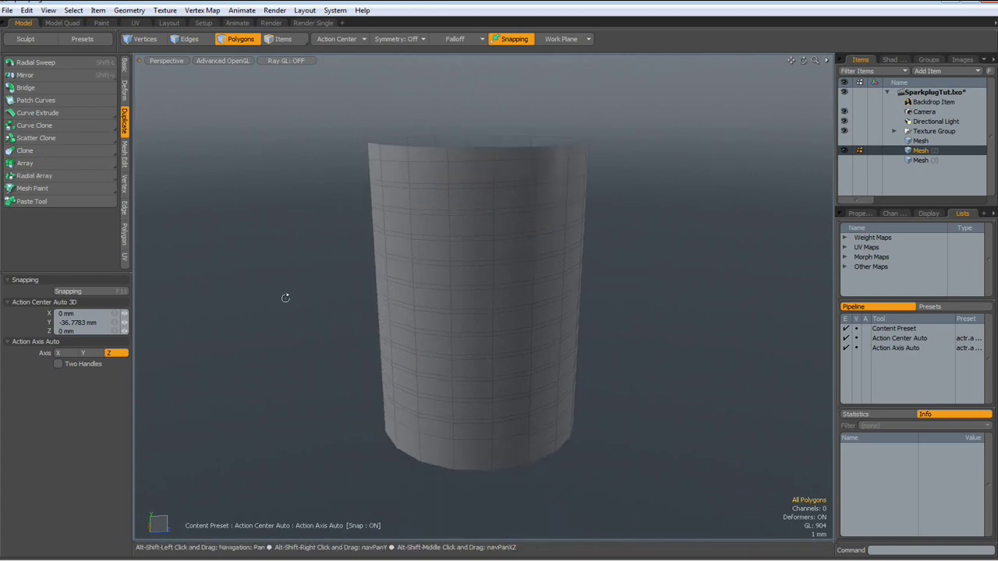
Merge the stenciled cylinder's vertices using the Automatic range.
click(124, 185)
click(69, 258)
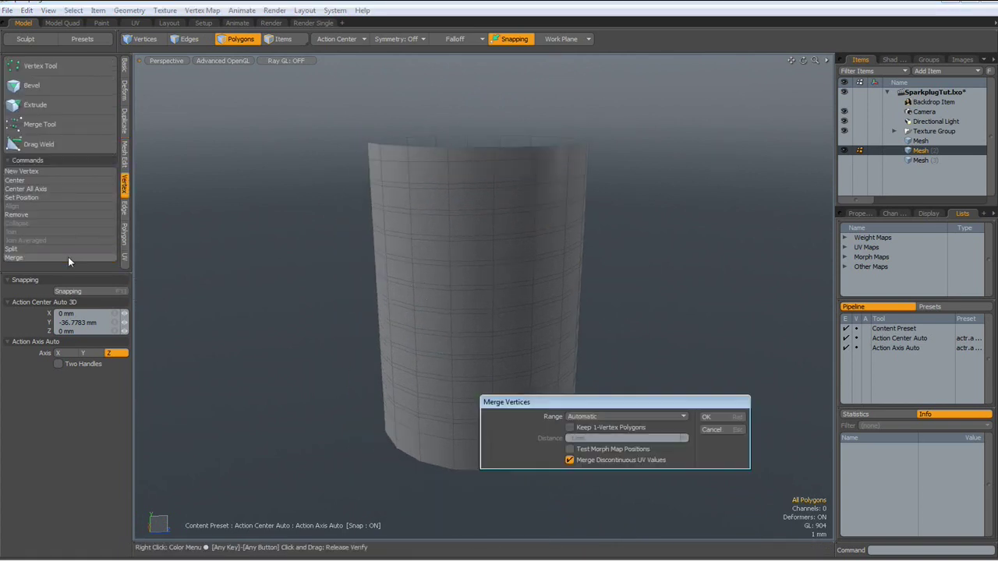
key(Return)
key(Return)
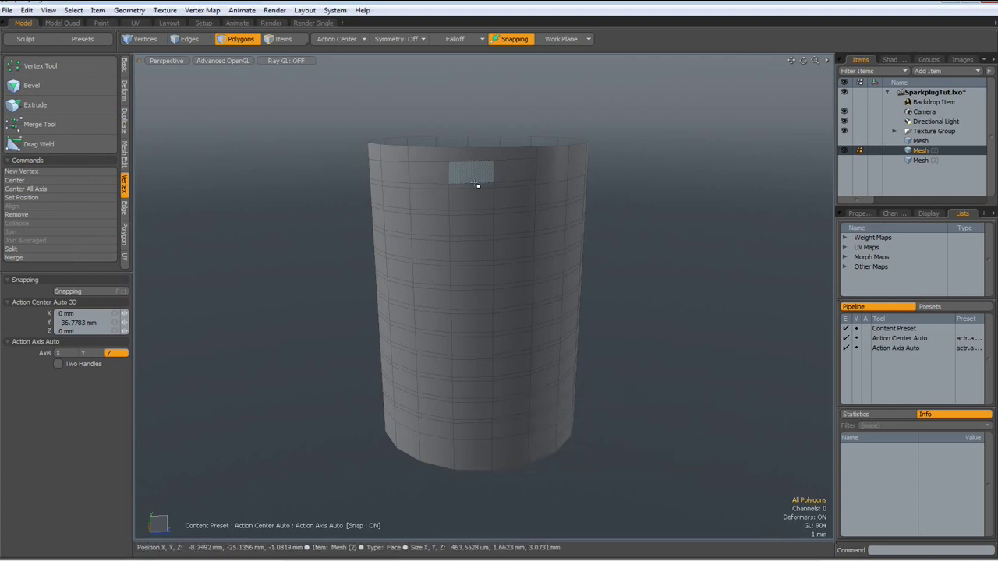
Loop Slice the helical band around the cylinder with a count of 1, positioned at 50%.
key(2)
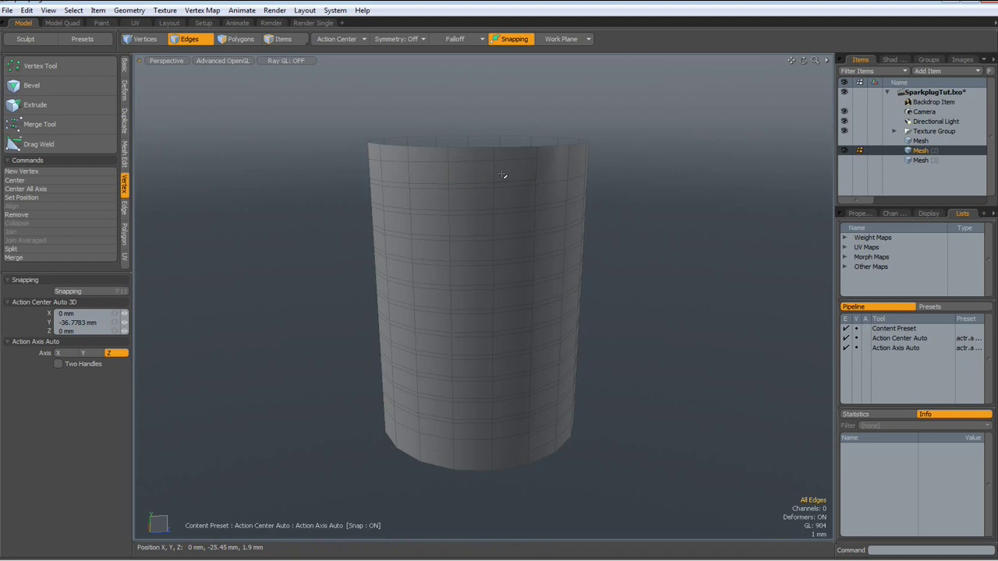
click(494, 174)
key(alt+c)
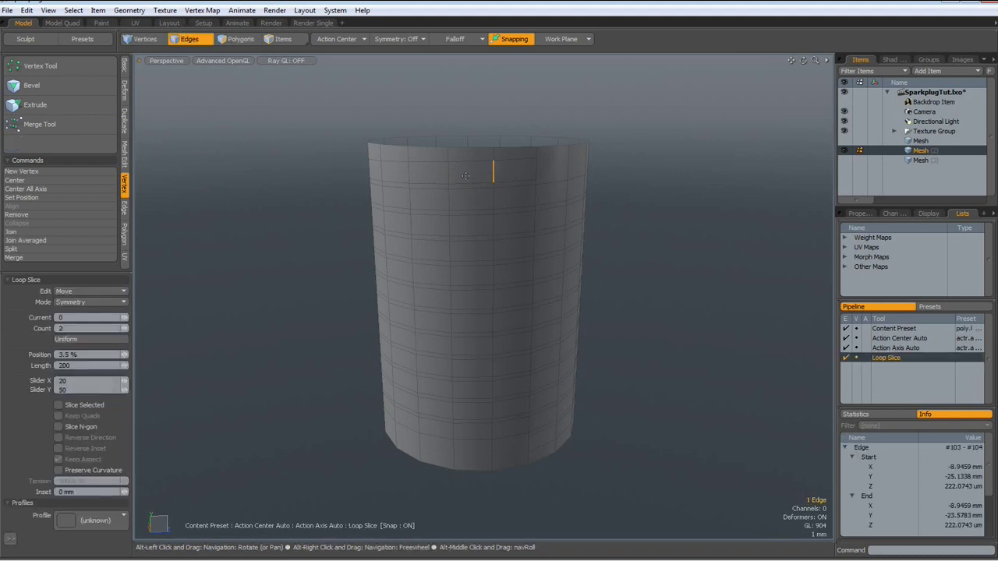
click(465, 175)
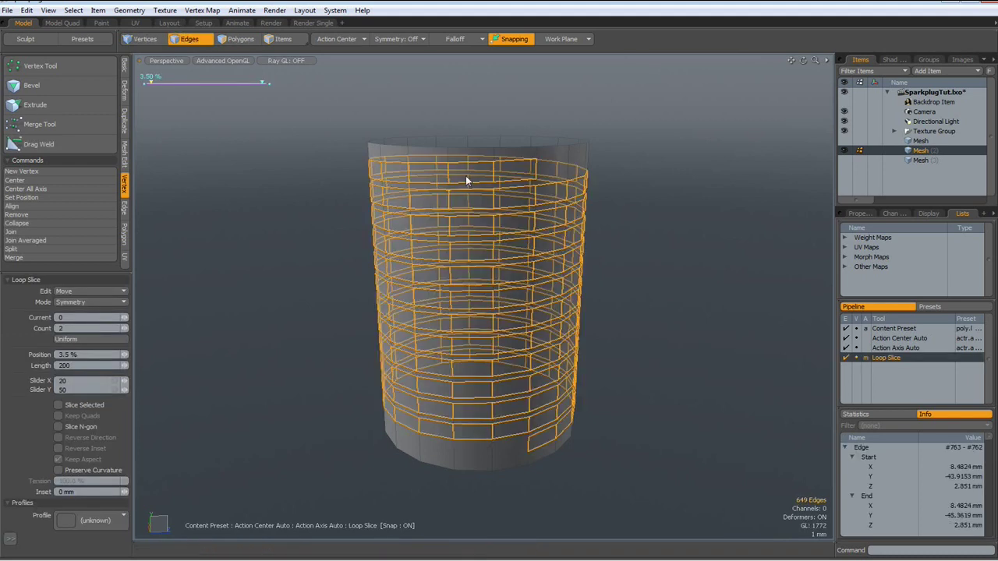
click(123, 330)
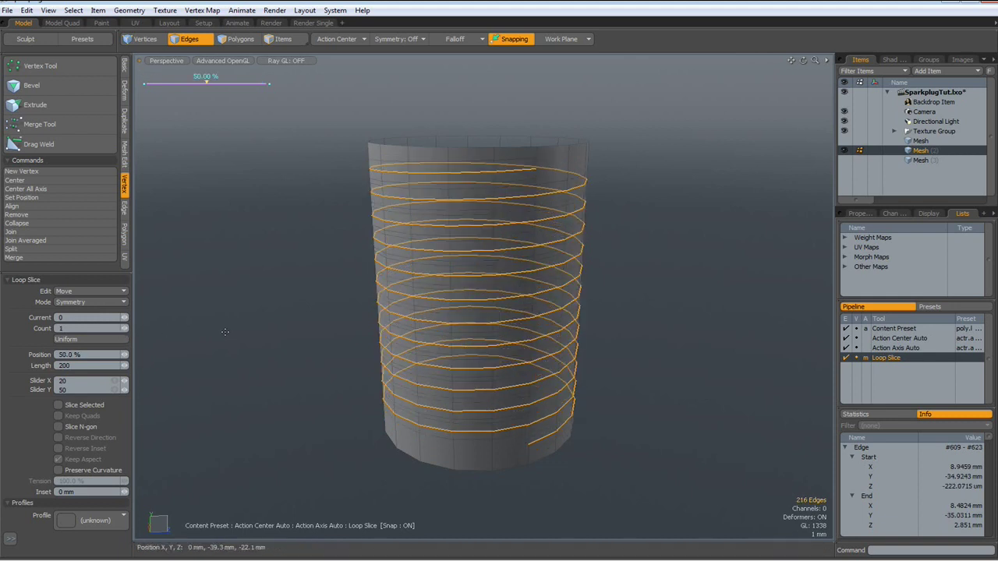
Scale the center helical edge outward in the top view to about 116.5% in X and Z.
key(KP_1)
key(r)
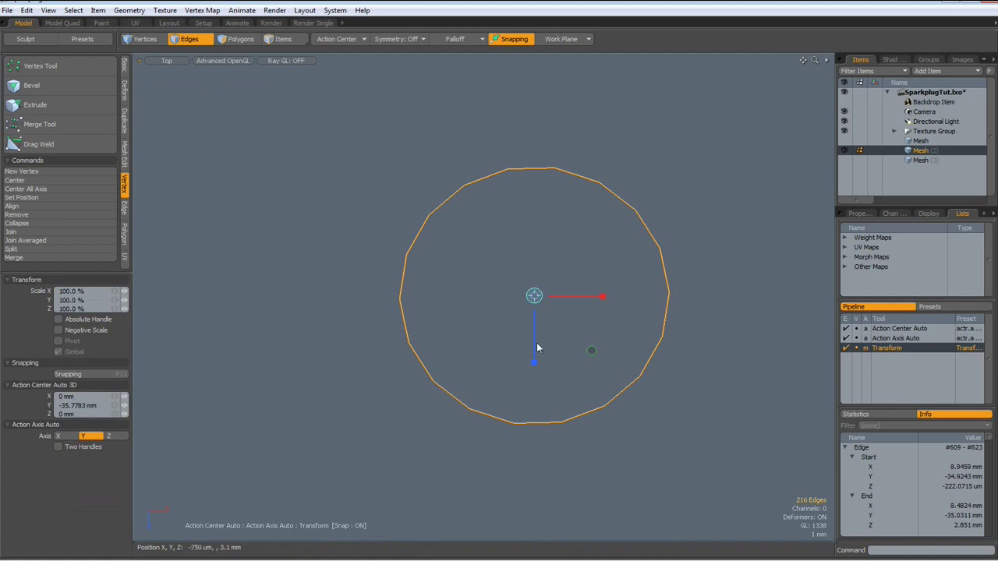
drag(590, 351, 605, 350)
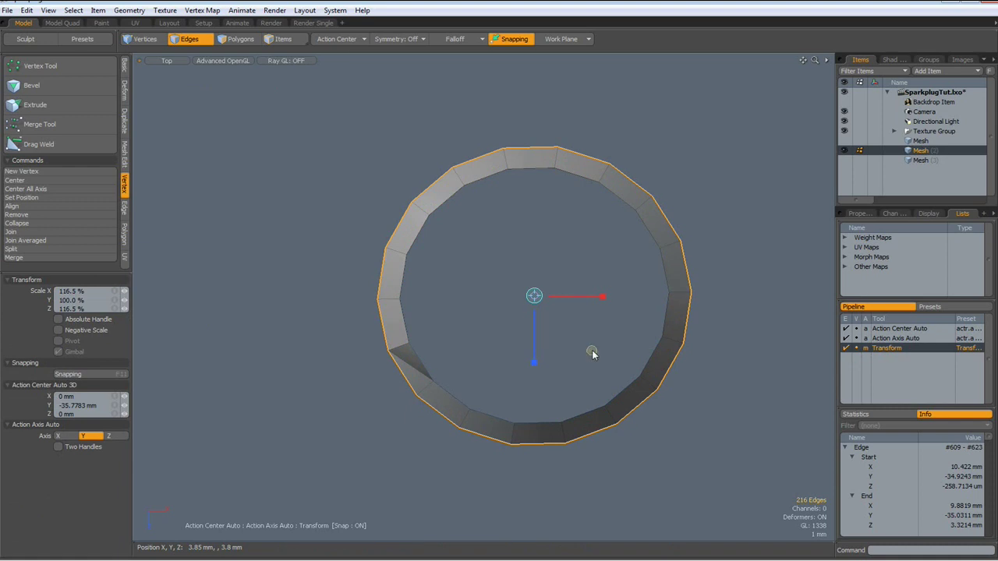
key(ctrl+space)
click(617, 335)
alt+drag(611, 345, 487, 438)
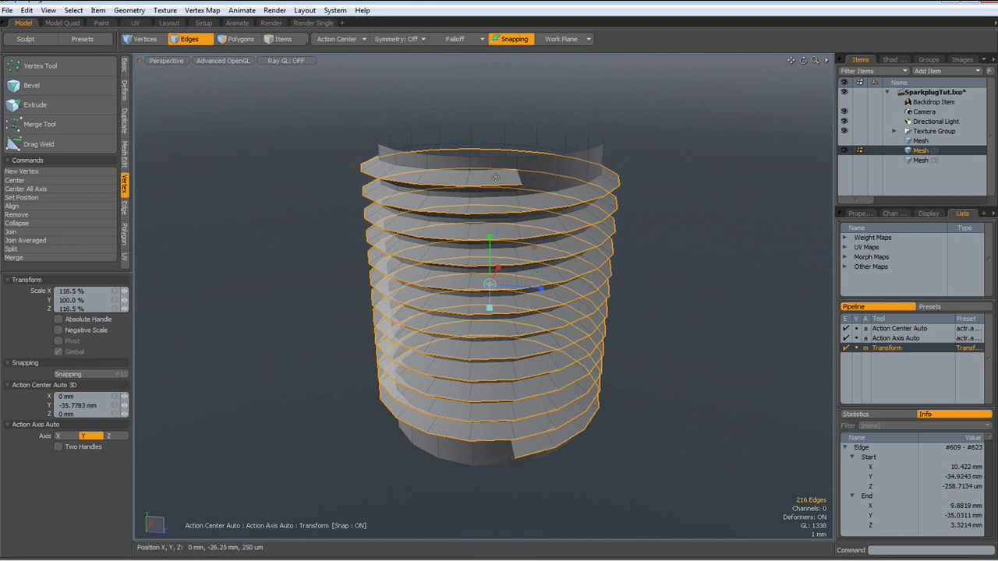
key(space)
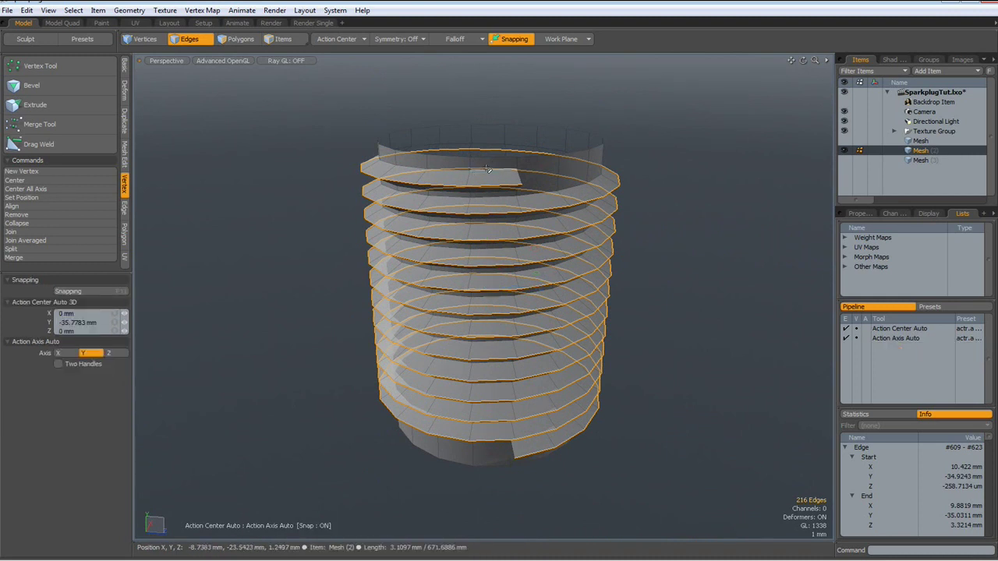
Add the helical edges on both sides of the thread crest to the selection and give them a 20% edge weight.
shift+double_click(487, 169)
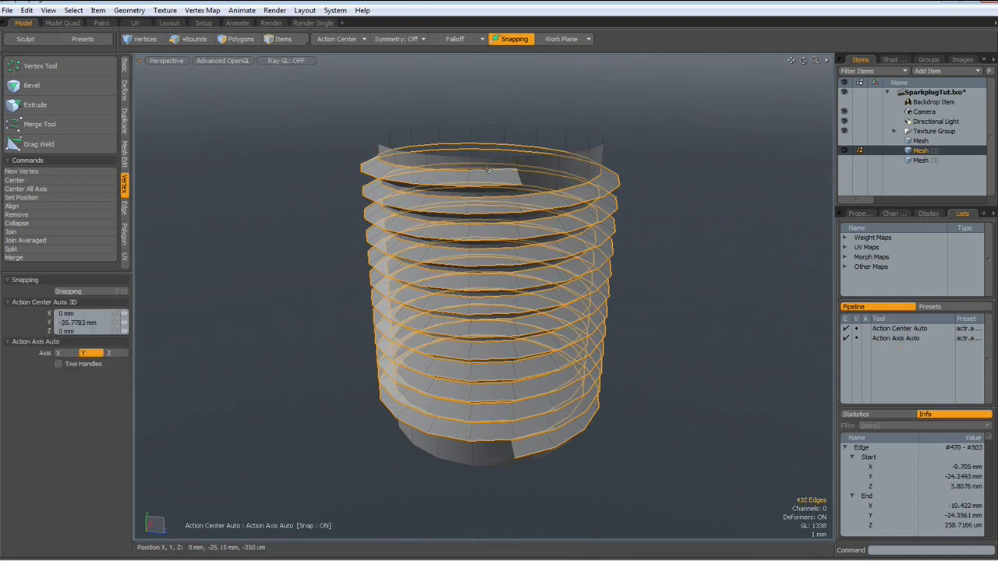
alt+drag(528, 251, 498, 166)
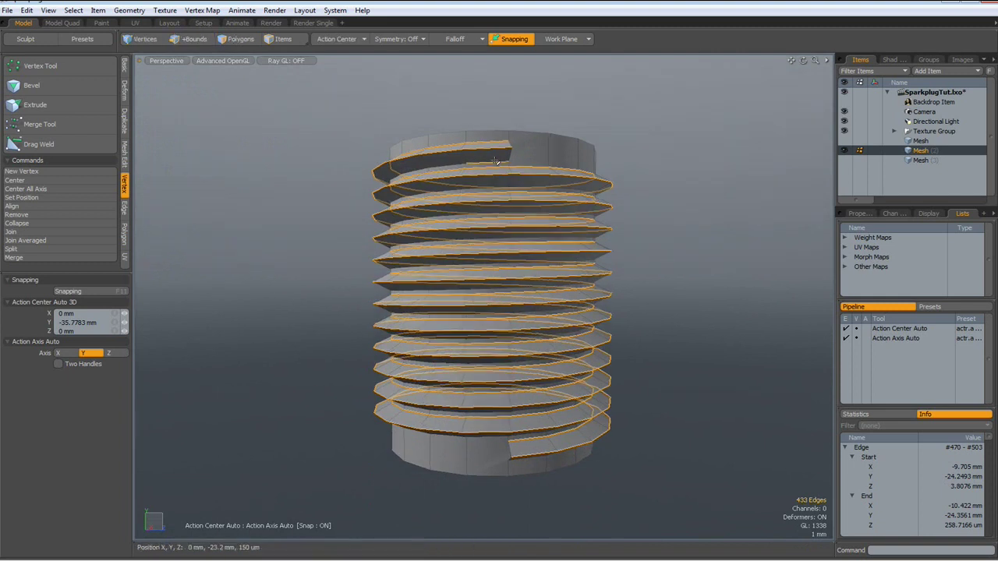
shift+double_click(495, 161)
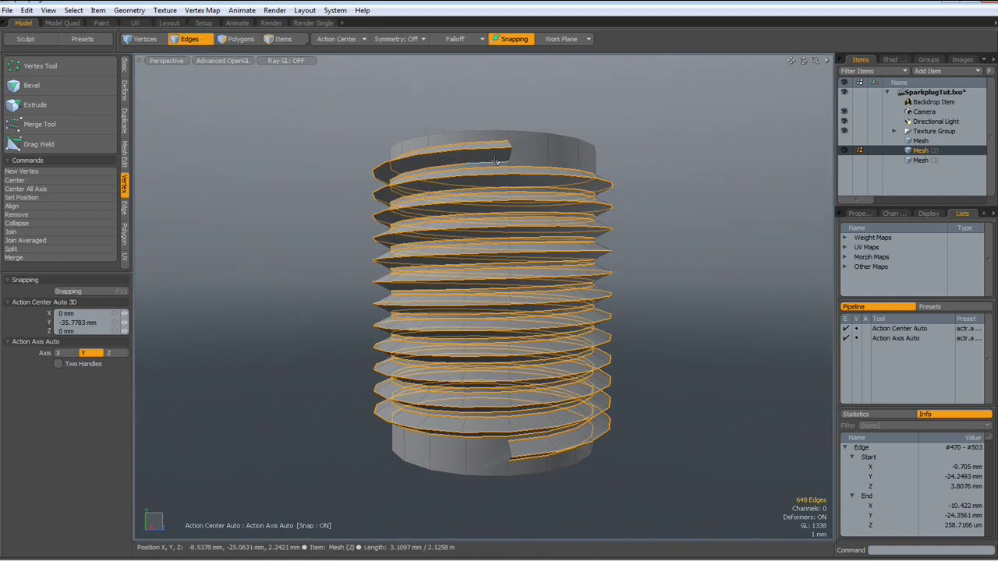
mouse_move(495, 160)
alt+mouse_down()
mouse_move(495, 178)
mouse_move(484, 176)
alt+mouse_up()
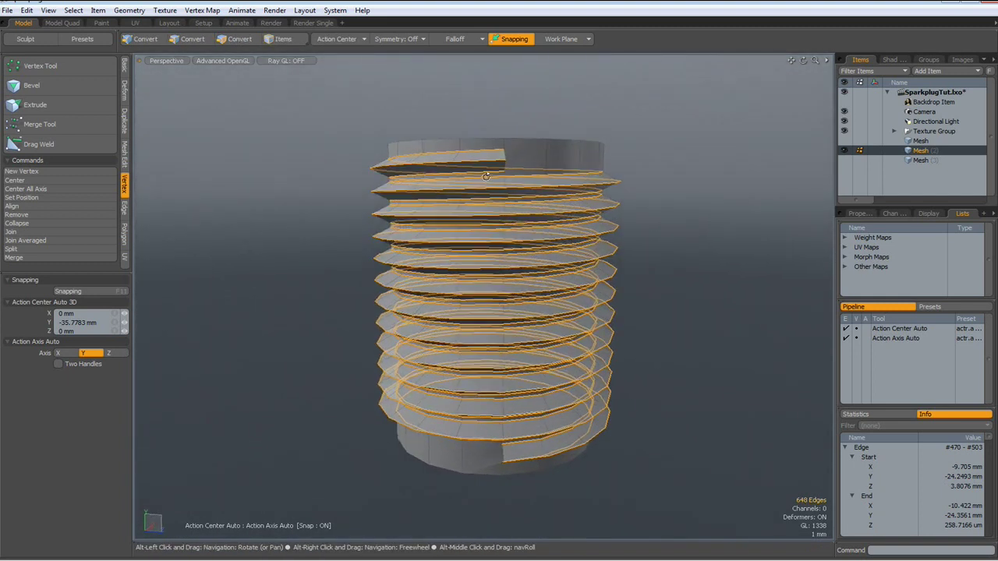
click(201, 10)
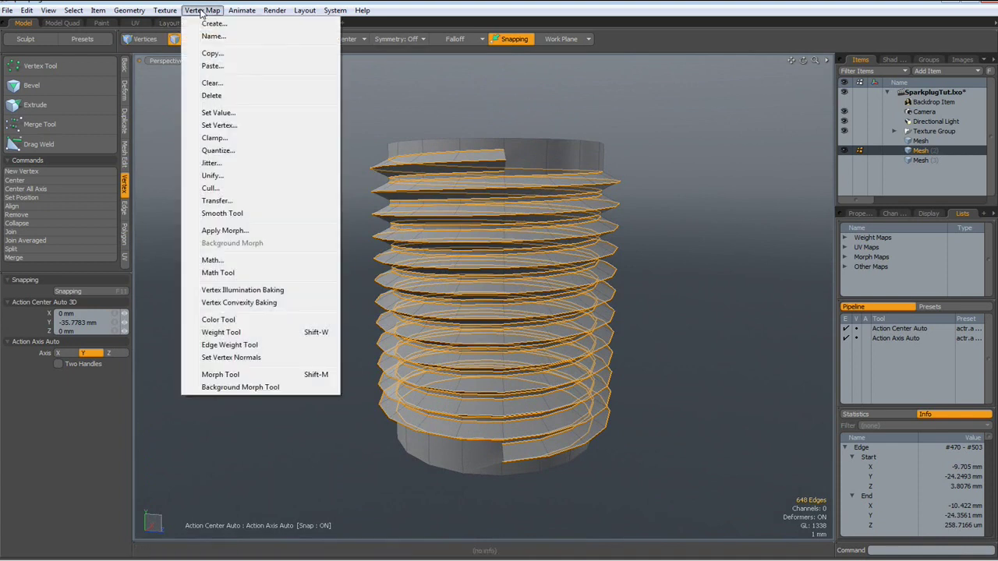
click(230, 345)
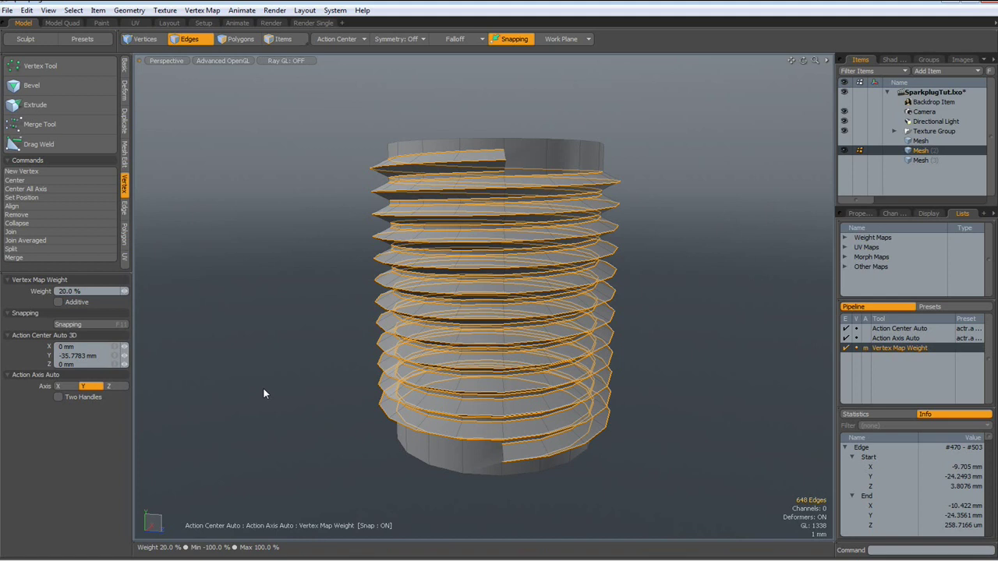
Preview the weighted thread as a subdivision surface from several angles and clear the edge selection.
key(Tab)
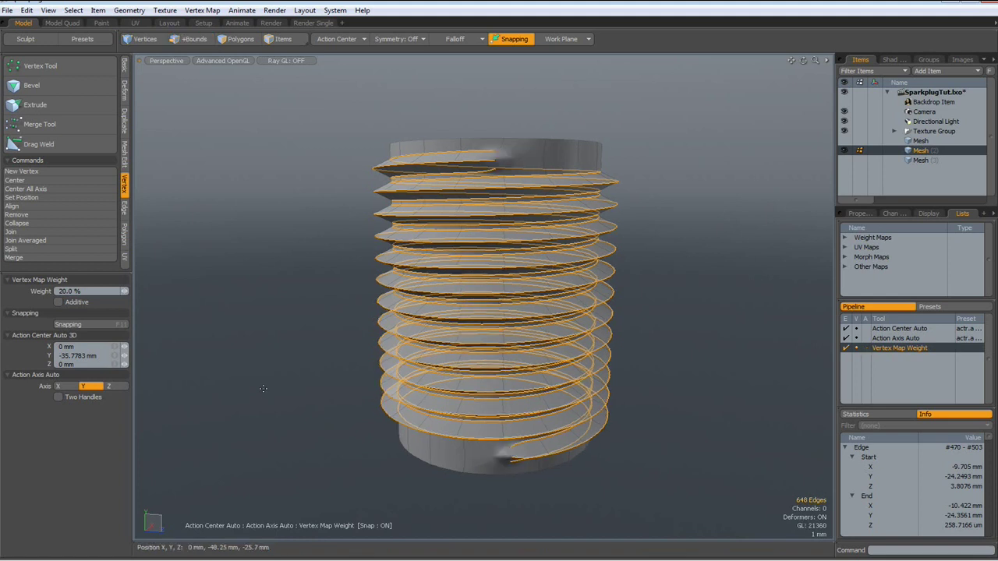
alt+drag(264, 393, 308, 354)
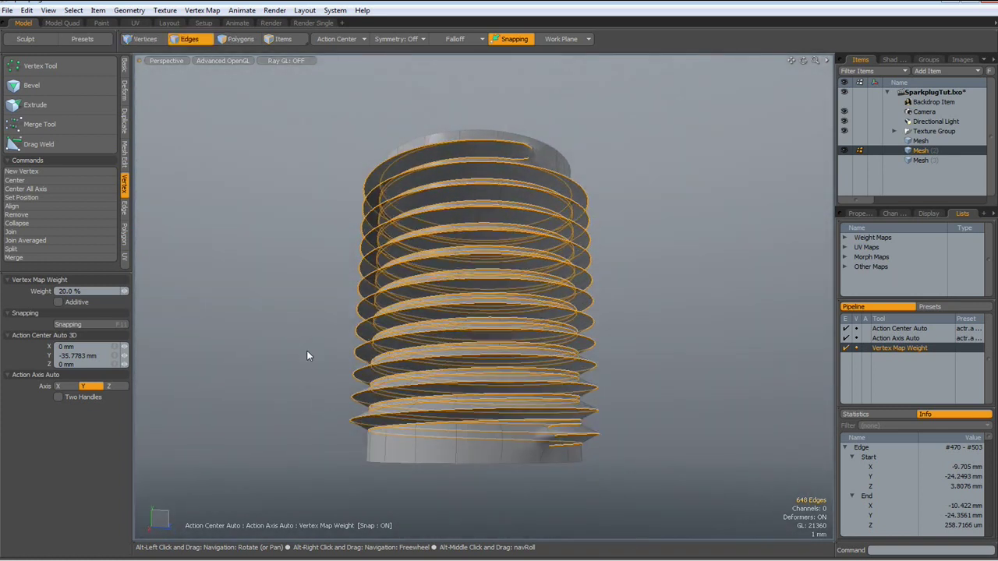
key(q)
click(249, 351)
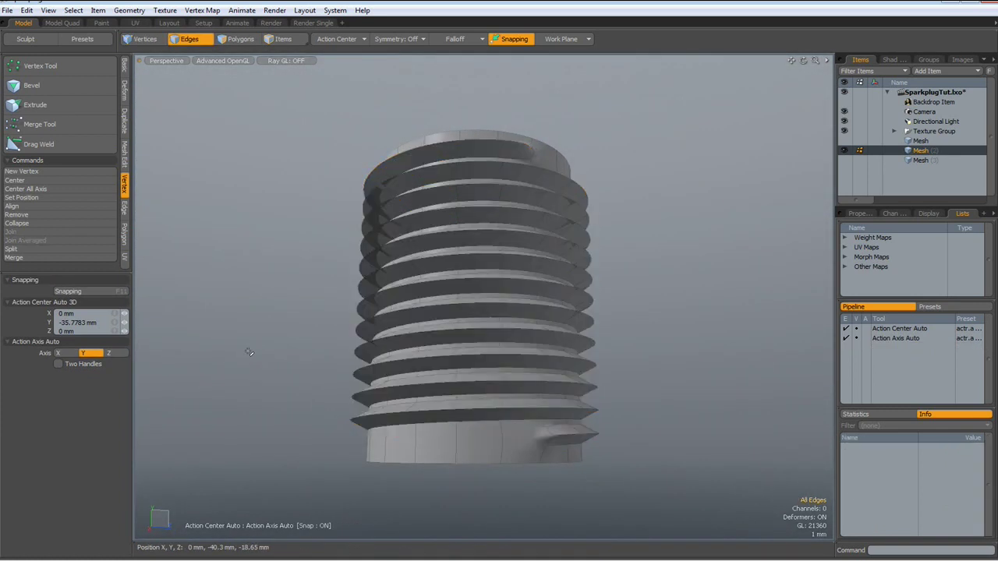
key(Tab)
alt+drag(248, 352, 469, 377)
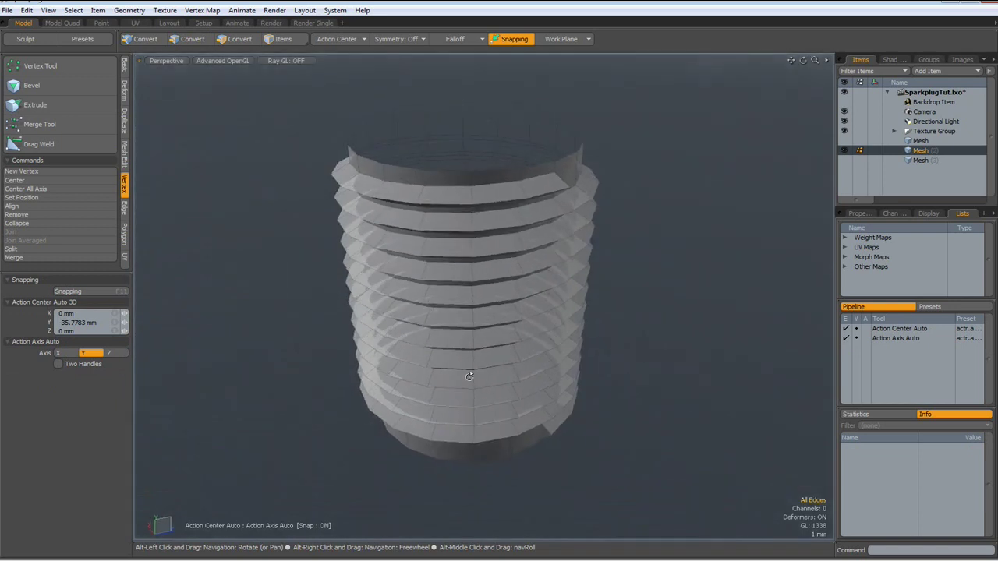
Cut all polygons of the threaded cylinder and paste them into the main spark plug mesh.
key(3)
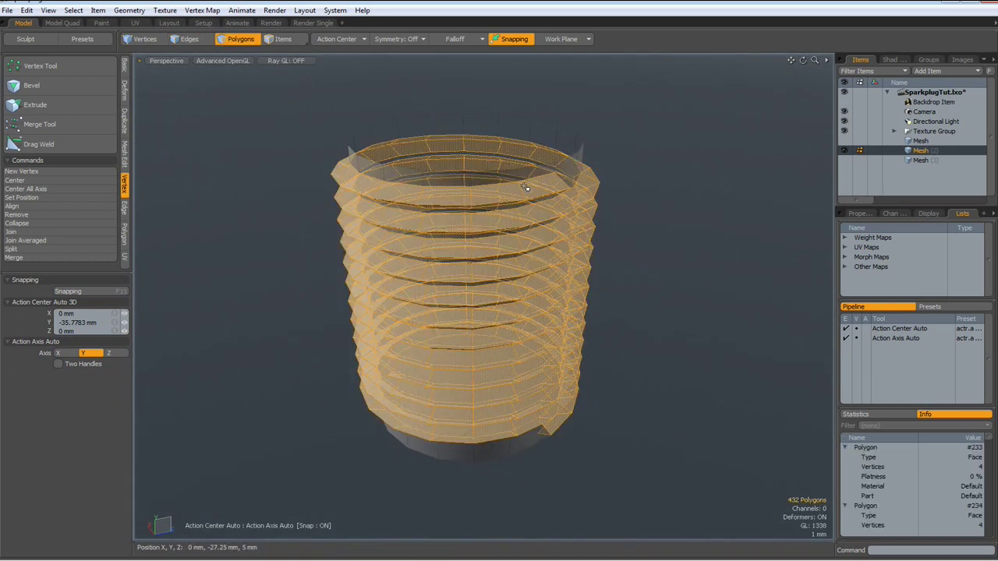
click(530, 189)
double_click(535, 191)
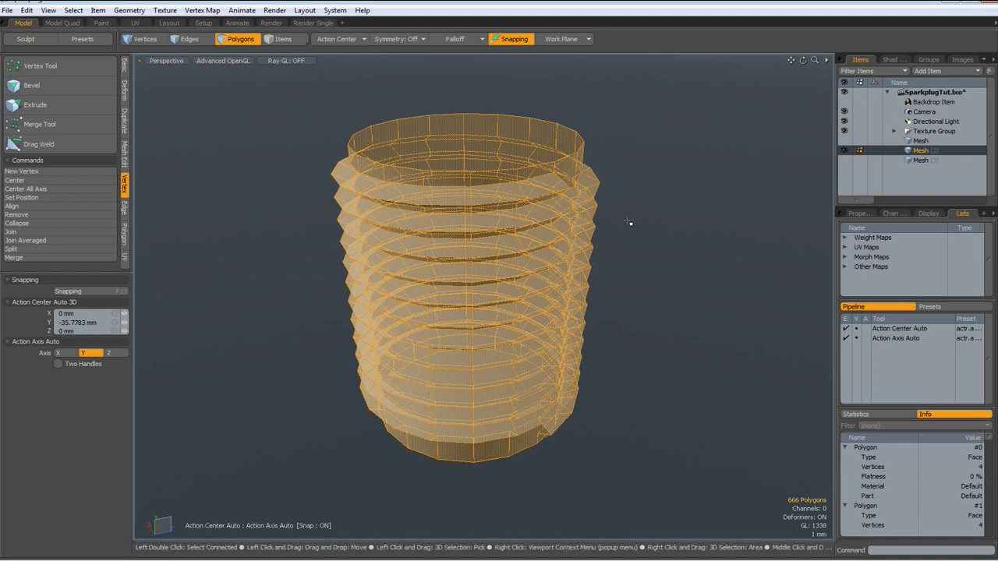
key(h)
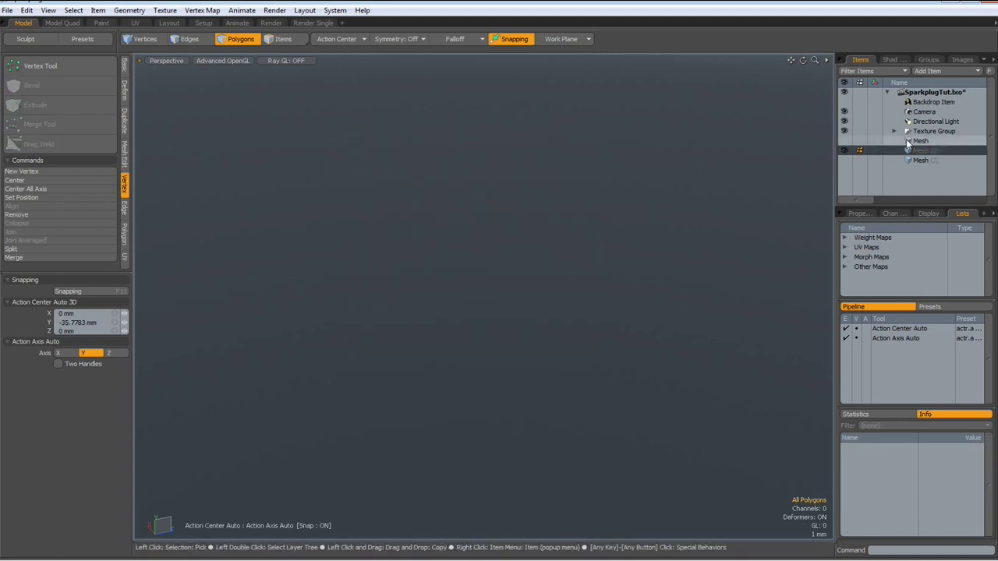
click(919, 141)
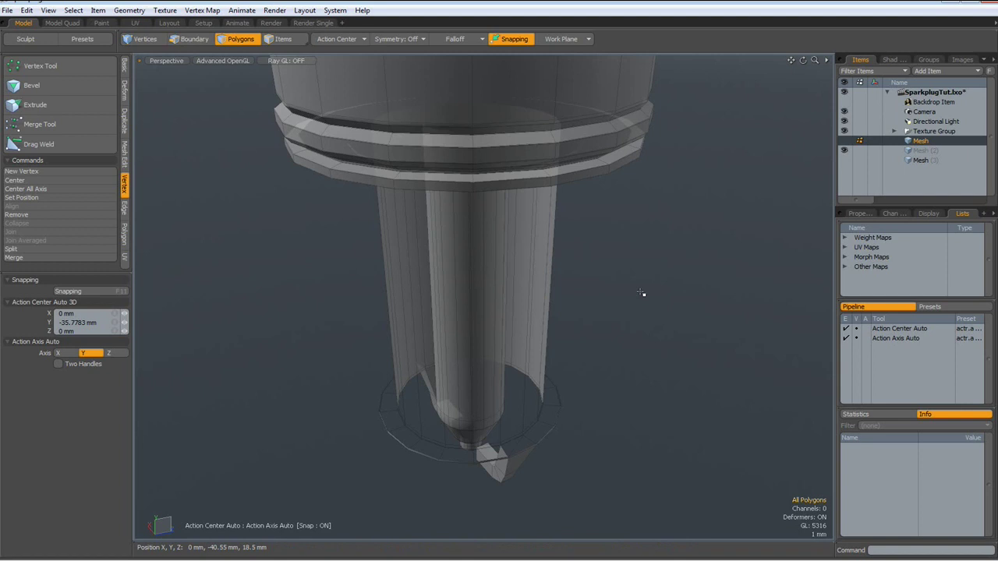
key(u)
alt+drag(588, 398, 253, 351)
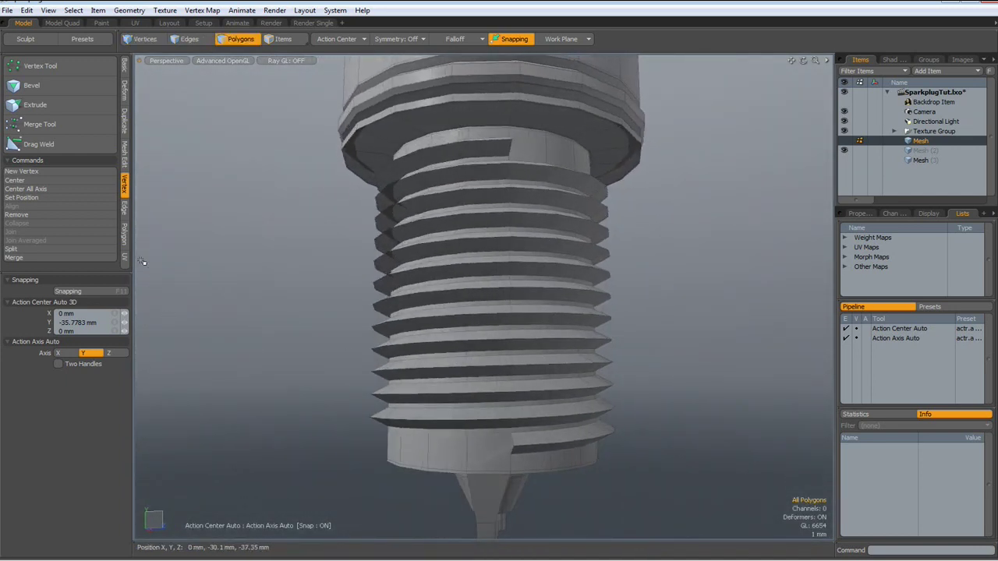
Merge the combined spark plug mesh's vertices and turn on subdivision surfaces for it.
click(15, 258)
key(Return)
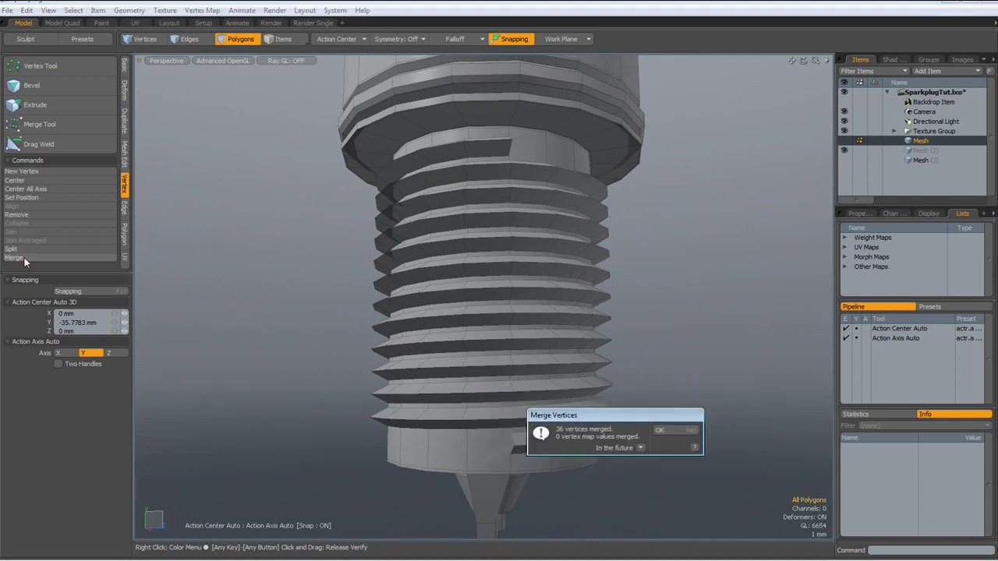
key(Return)
key(Tab)
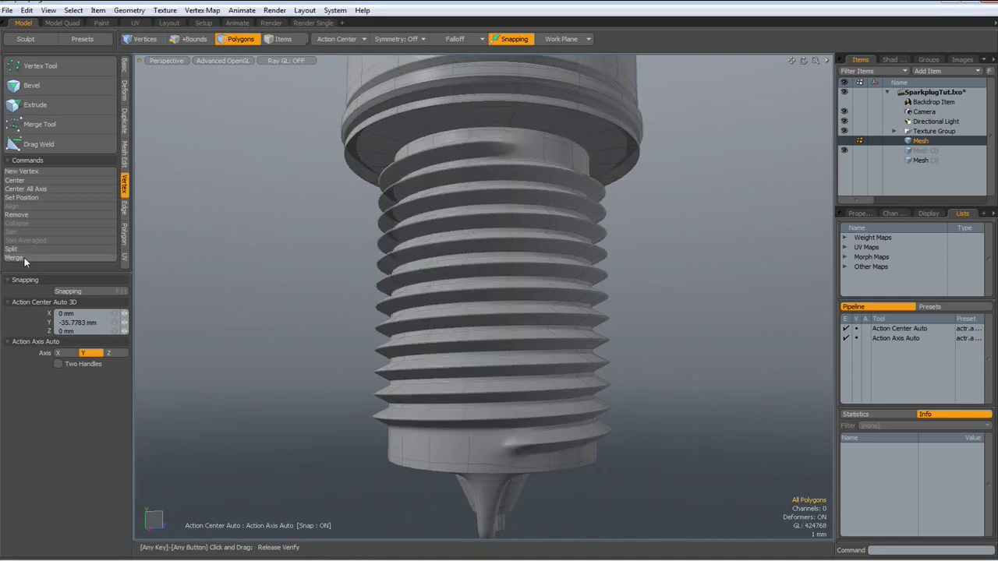
Examine the finished spark plug from the terminal down to the thread and electrodes.
scroll(278, 267, down, 3)
scroll(278, 267, down, 2)
alt+drag(292, 273, 160, 268)
alt+shift+drag(450, 260, 413, 369)
scroll(414, 370, up, 2)
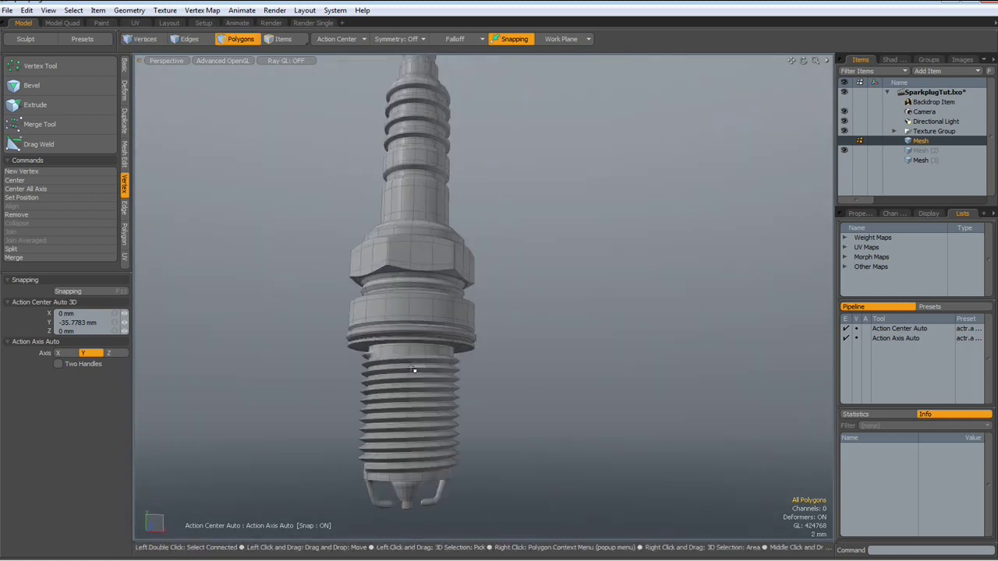
alt+shift+drag(413, 370, 428, 395)
scroll(435, 385, down, 2)
scroll(426, 392, up, 2)
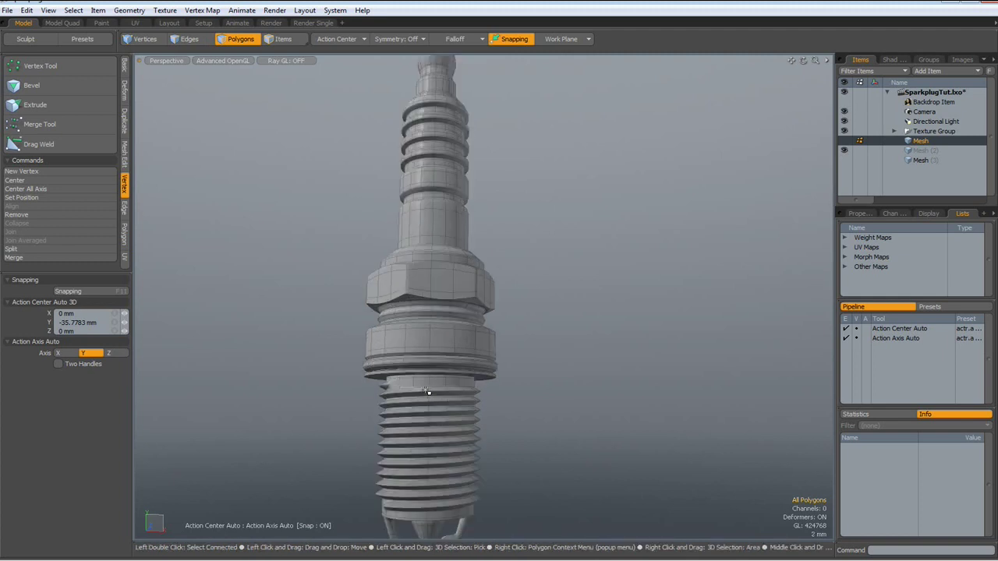
scroll(428, 392, down, 2)
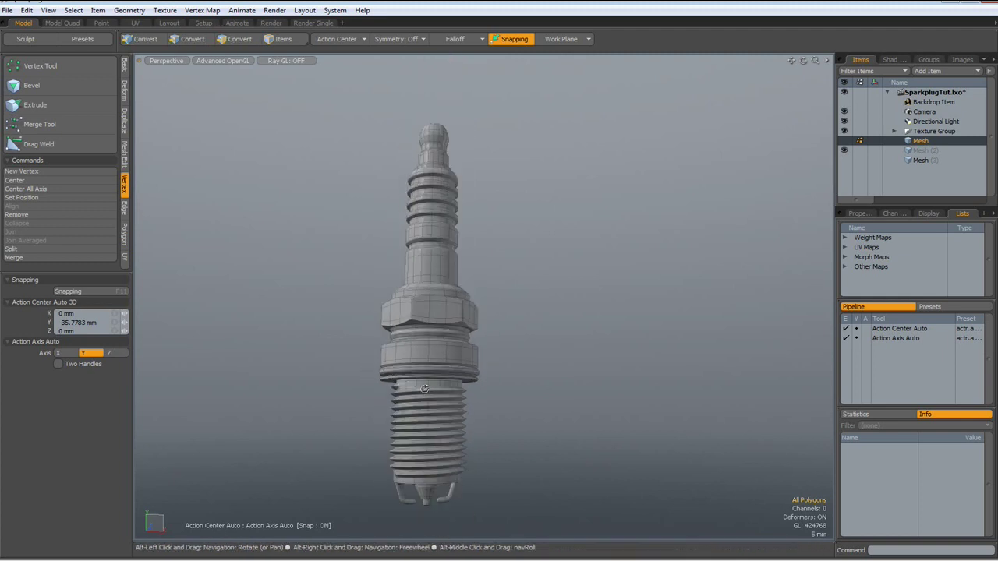
alt+shift+drag(427, 391, 424, 380)
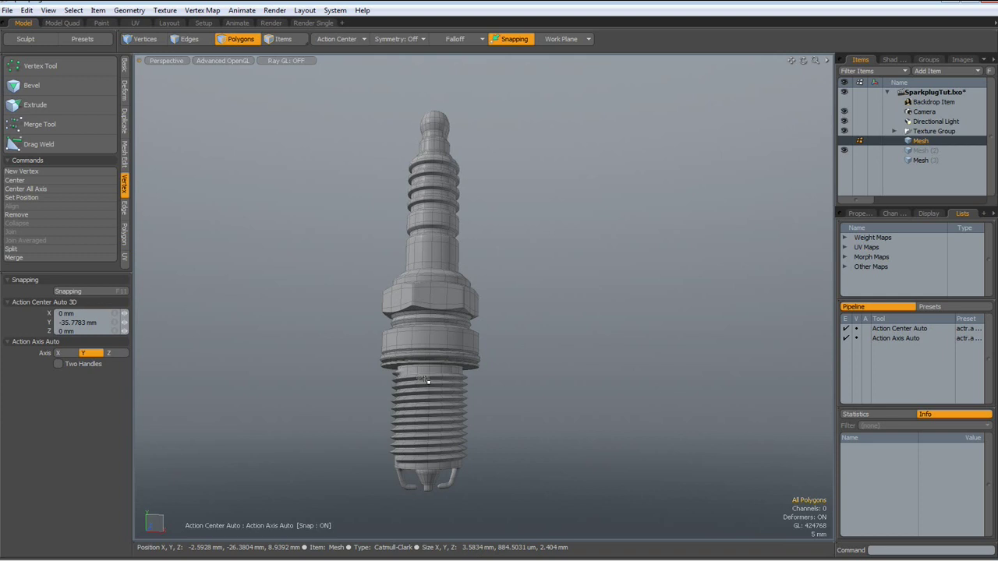
mouse_move(428, 381)
alt+mouse_down()
mouse_move(457, 363)
mouse_move(452, 356)
mouse_move(437, 373)
alt+mouse_up()
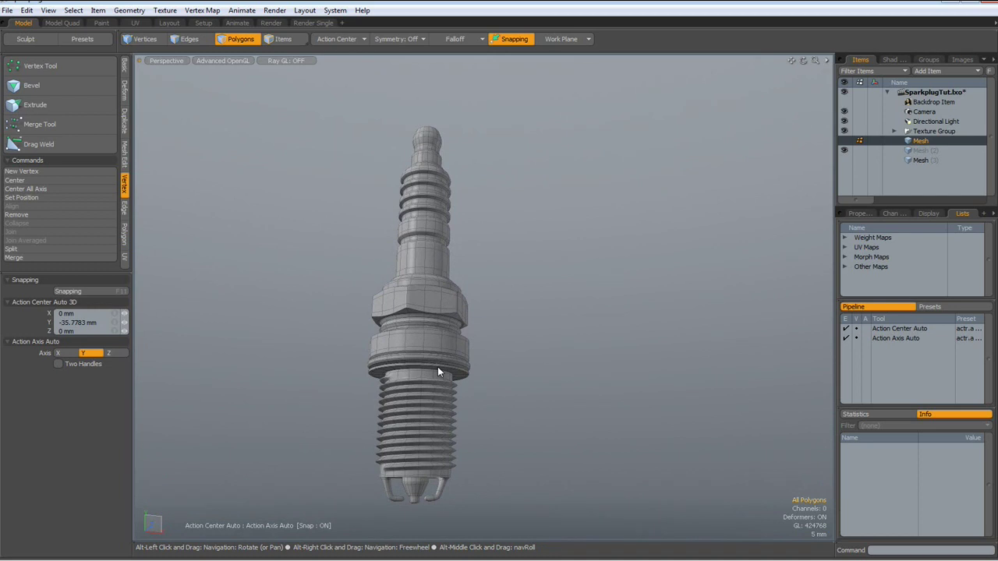